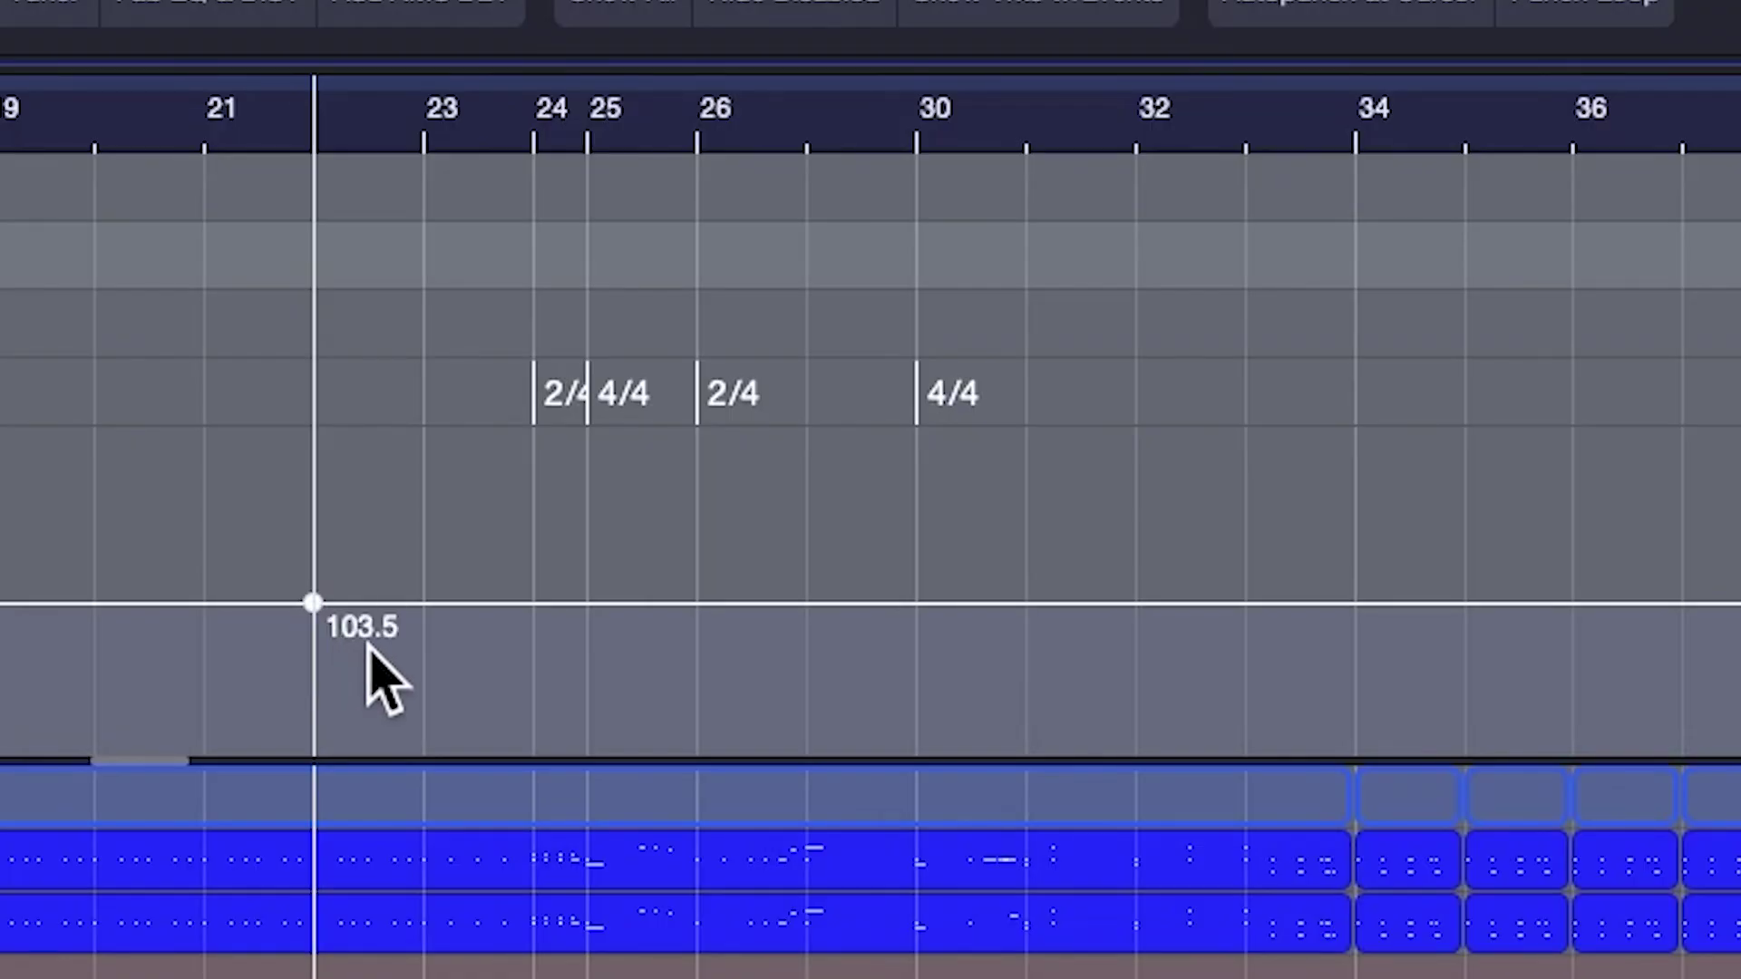
Add tempo points at bars 23, 25, 27 and 31 set to 97, 108, 104 and 115 BPM
click(424, 607)
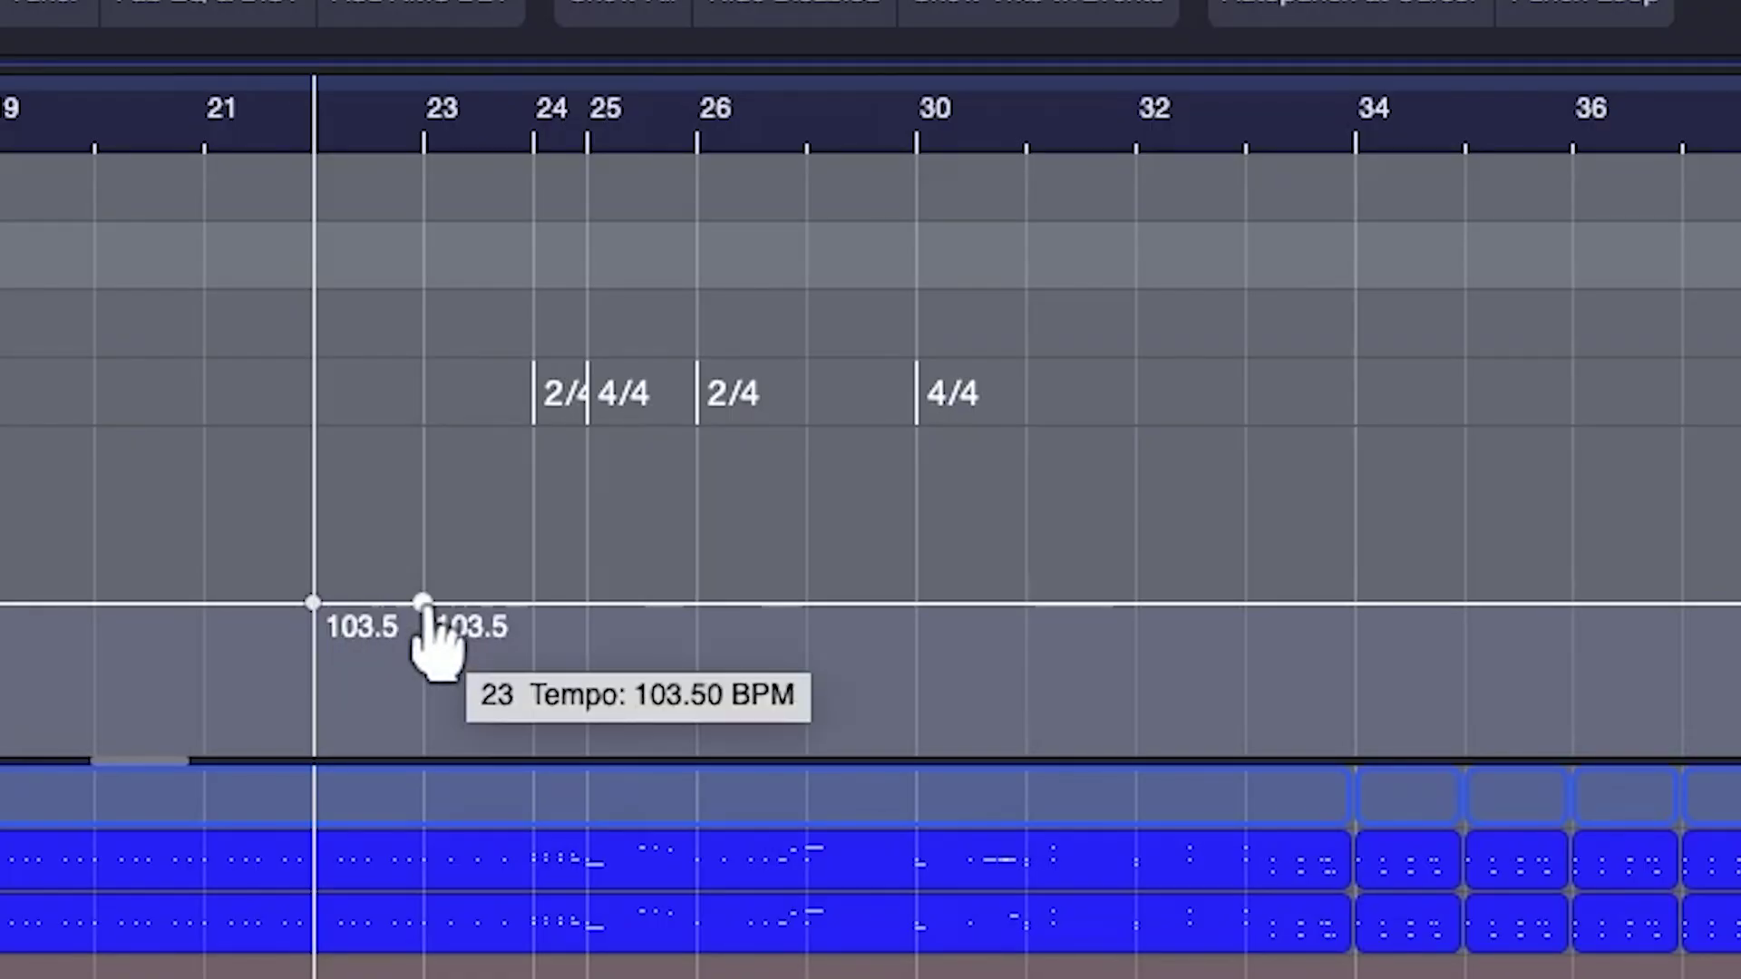
drag(425, 606, 424, 651)
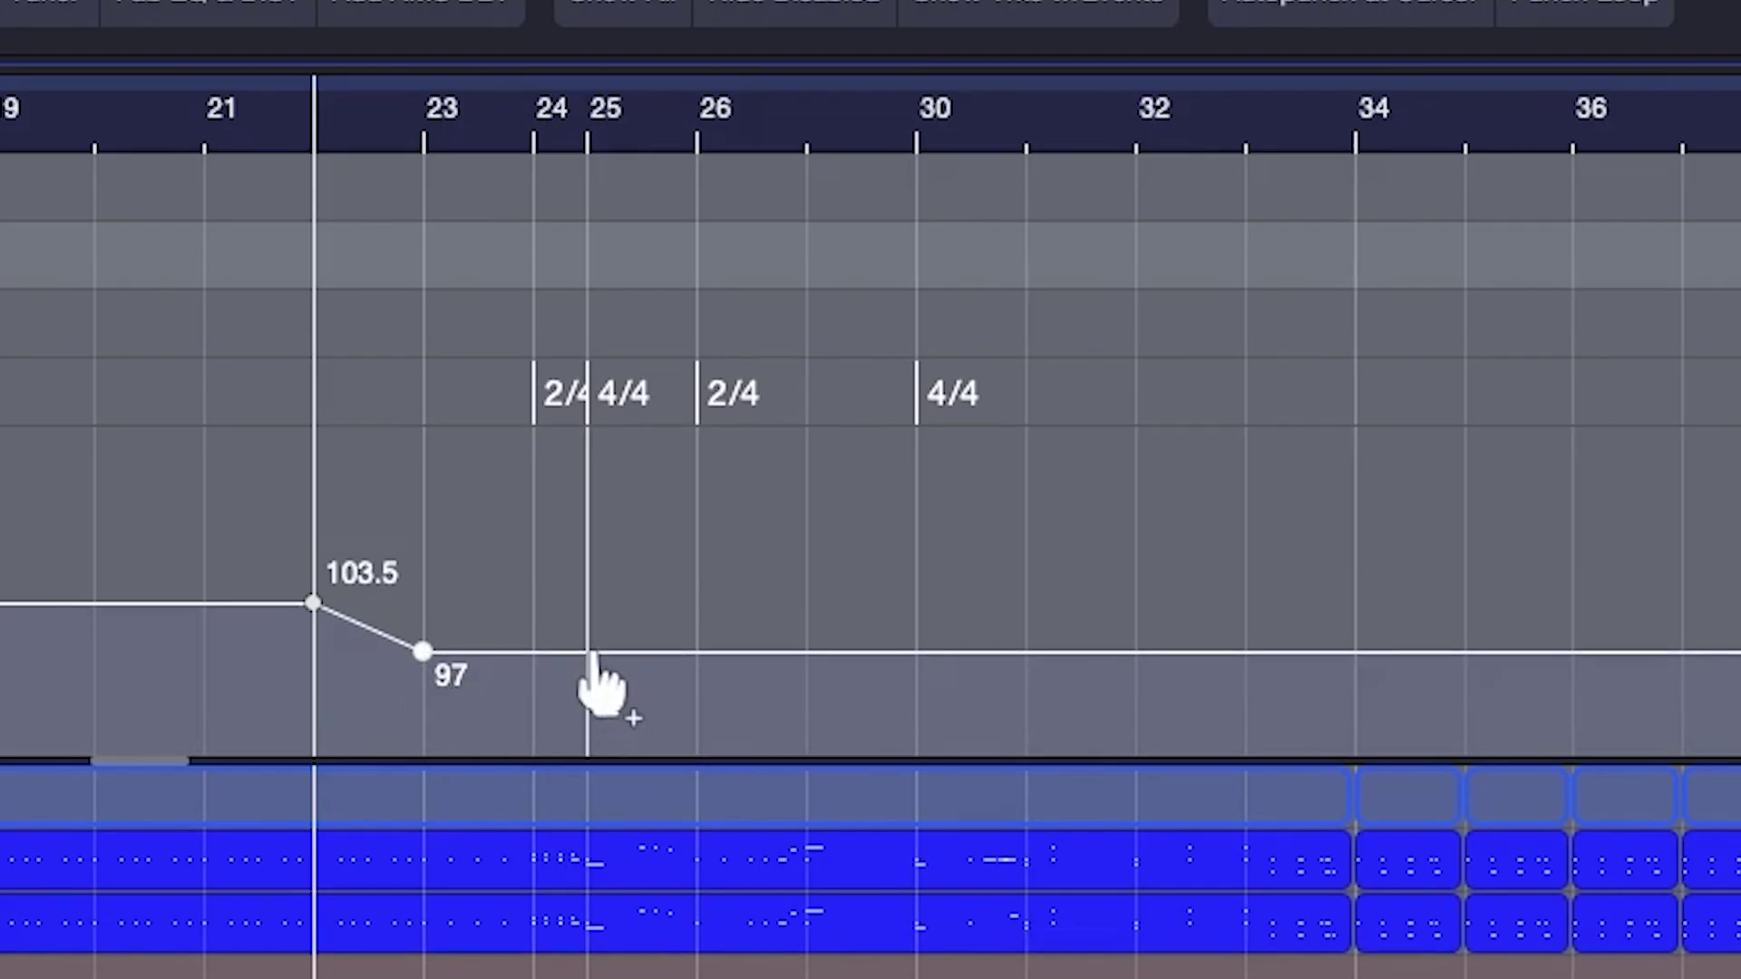
mouse_move(588, 651)
drag(588, 651, 587, 569)
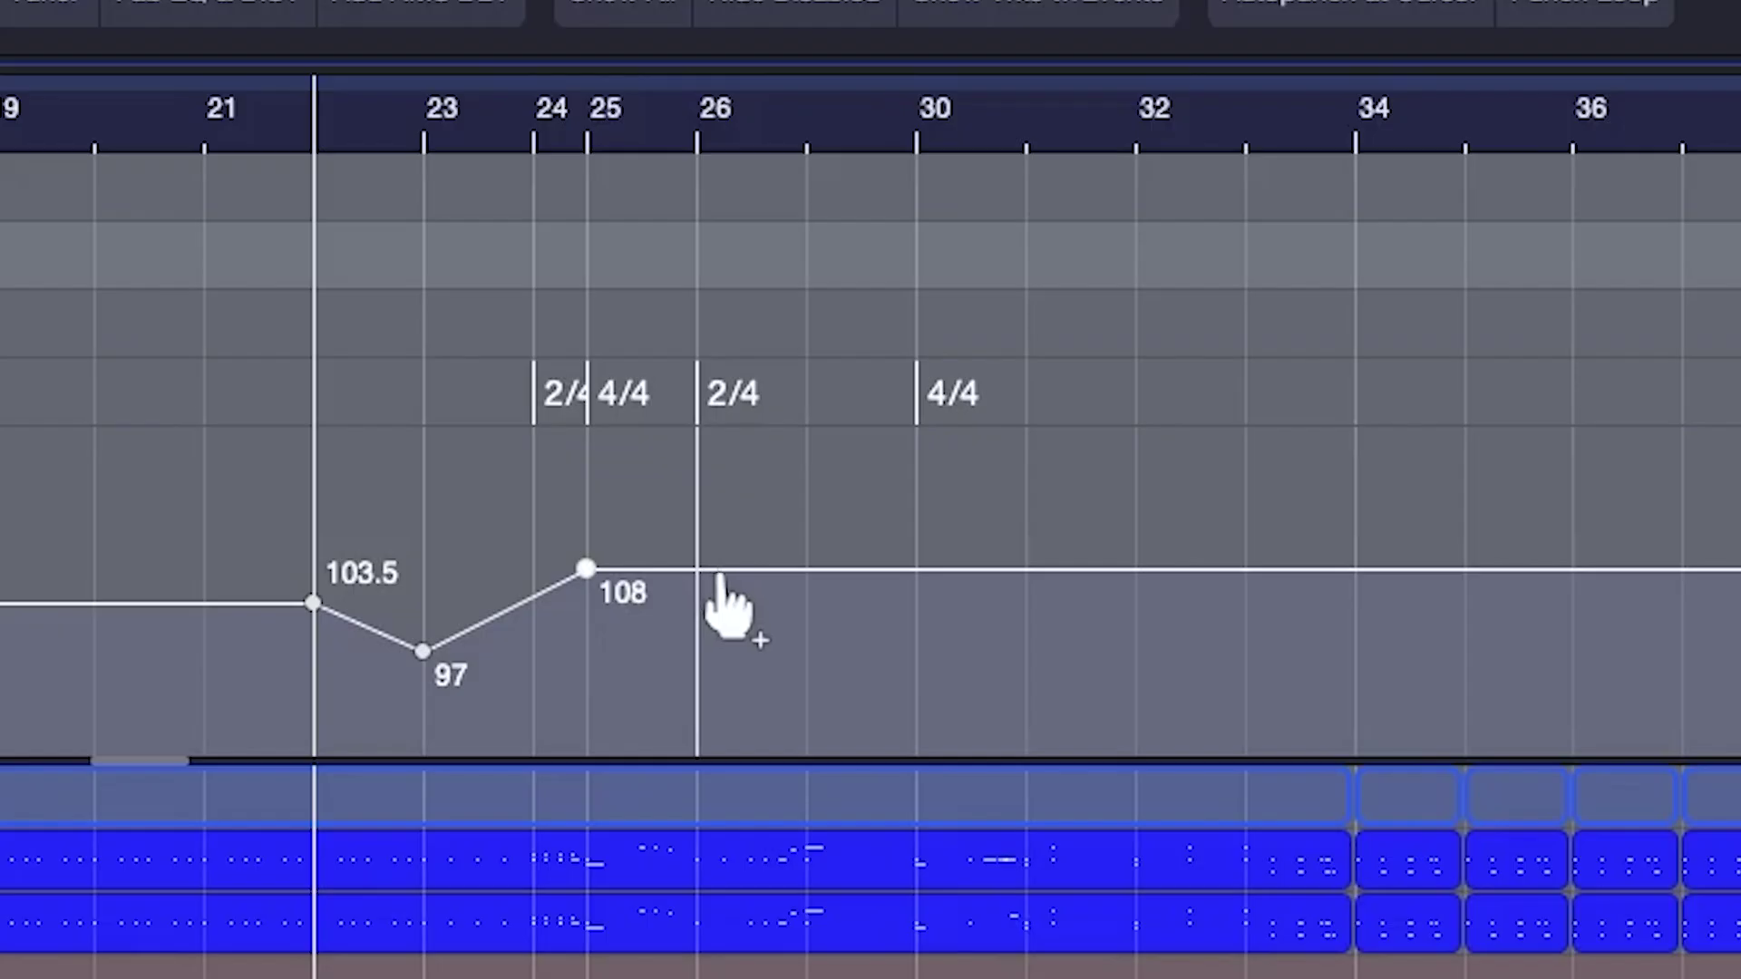
drag(806, 570, 806, 602)
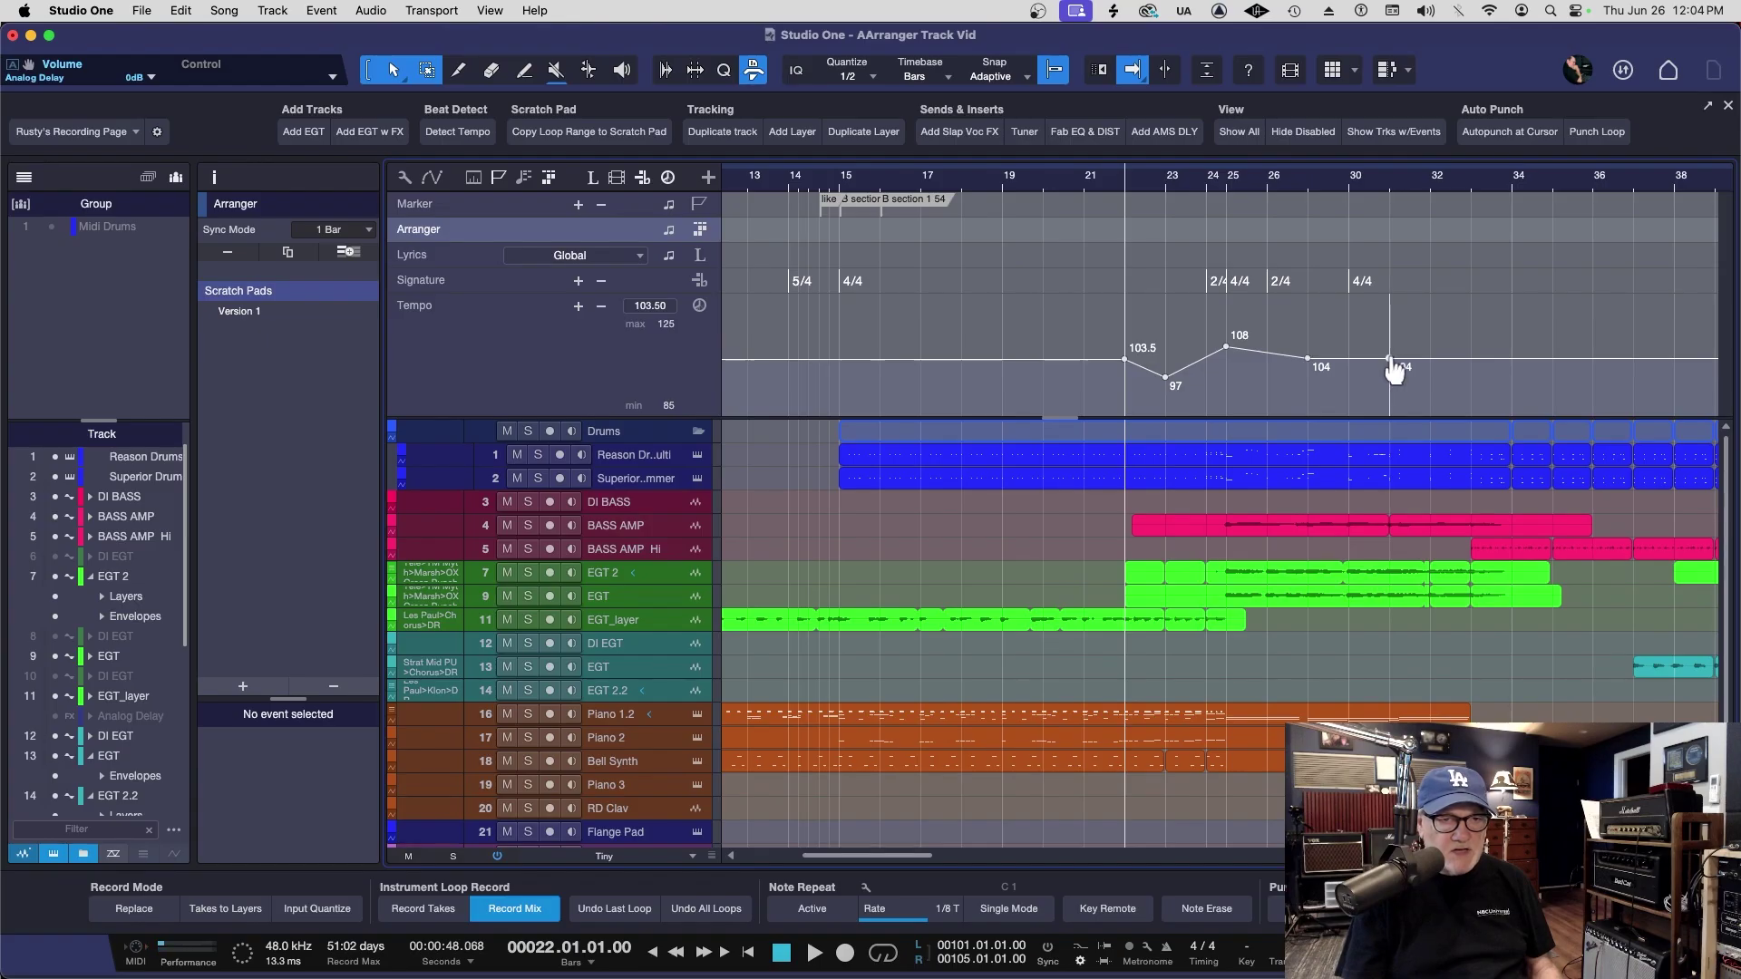
drag(1393, 367, 1389, 327)
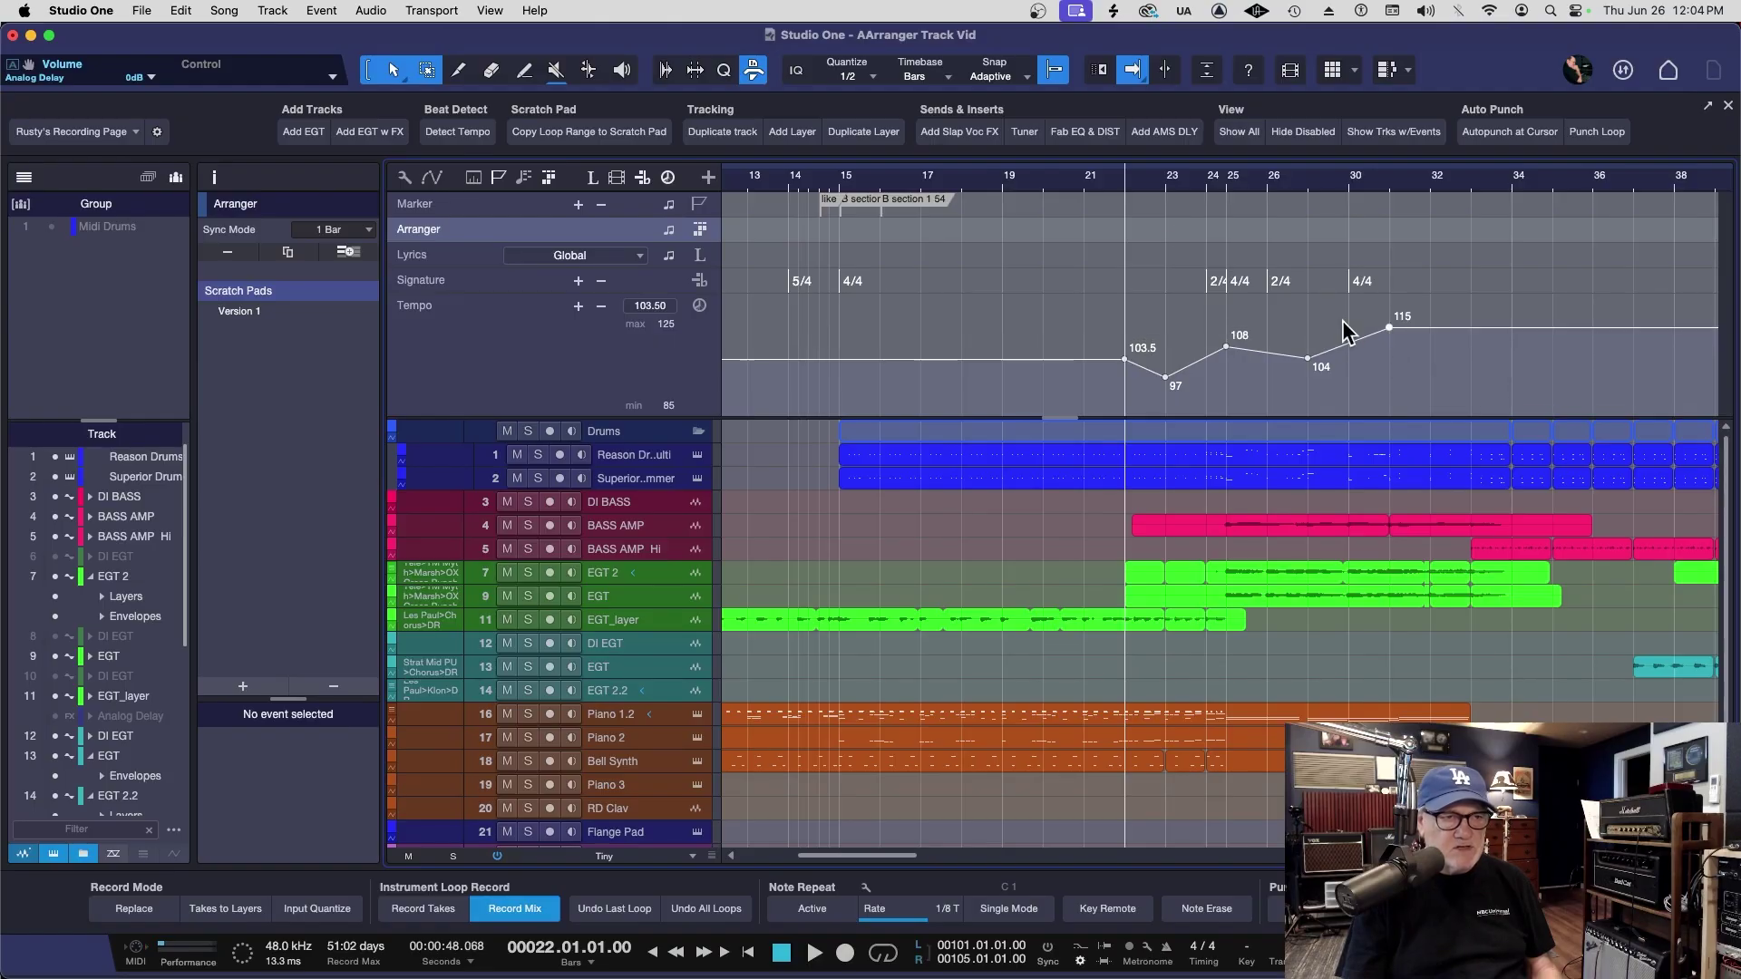
click(1090, 180)
key(space)
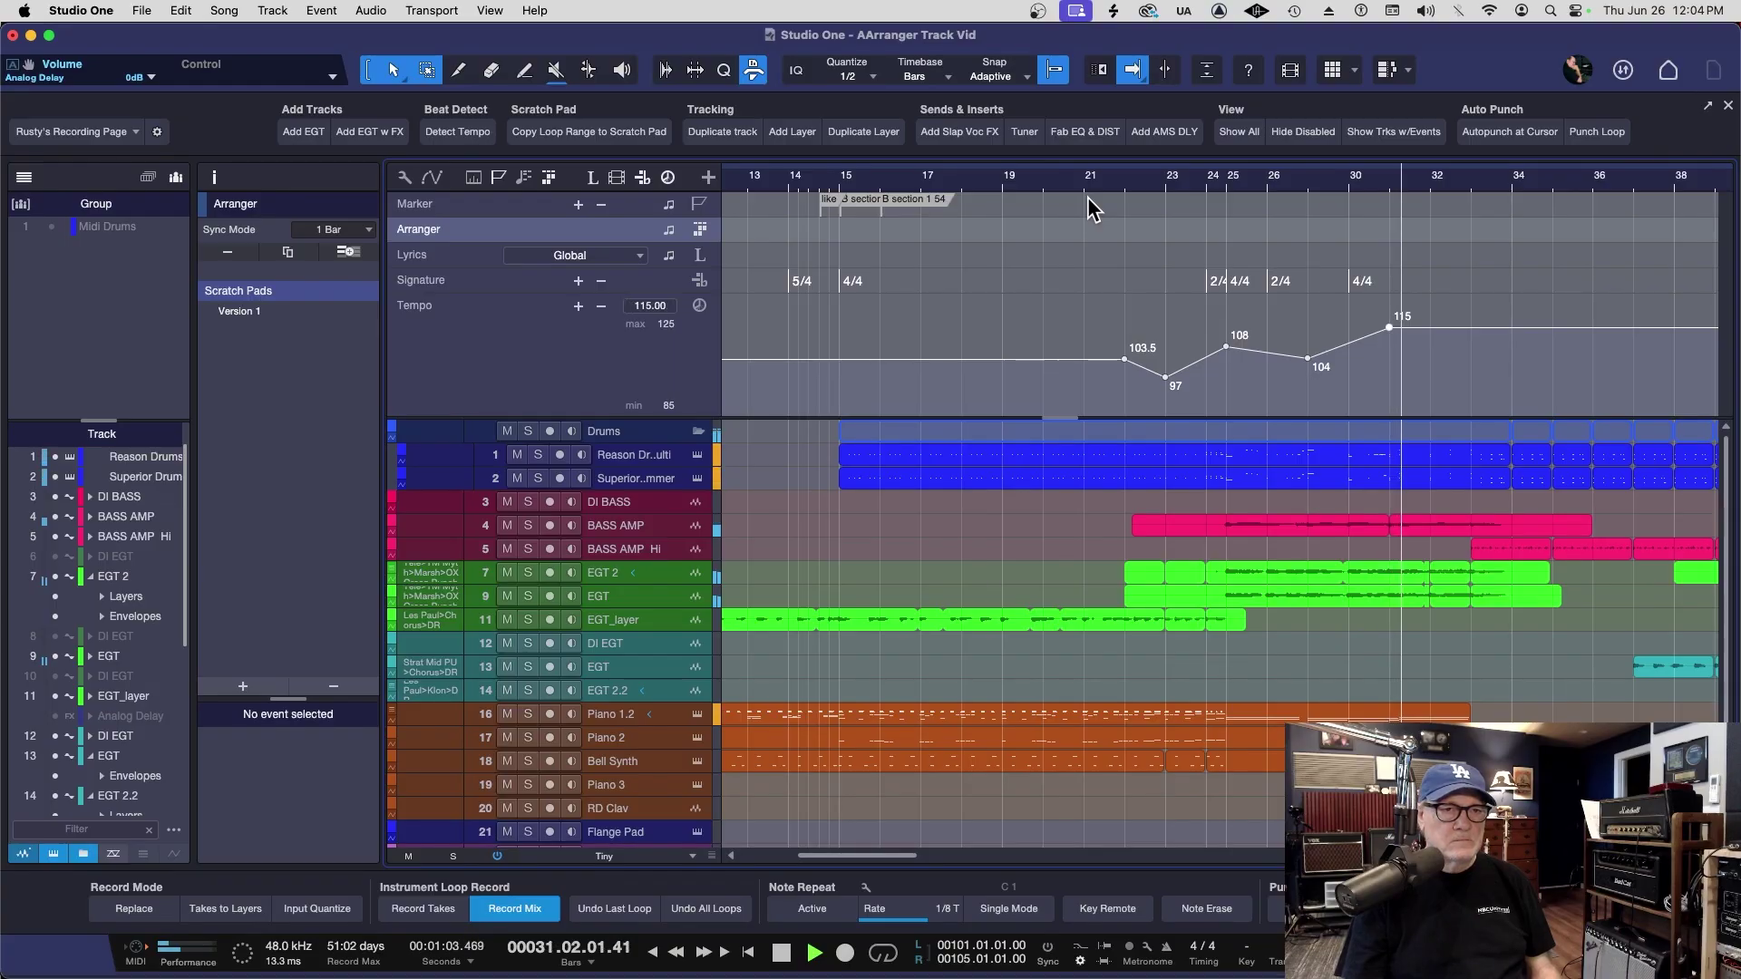
click(1086, 197)
key(space)
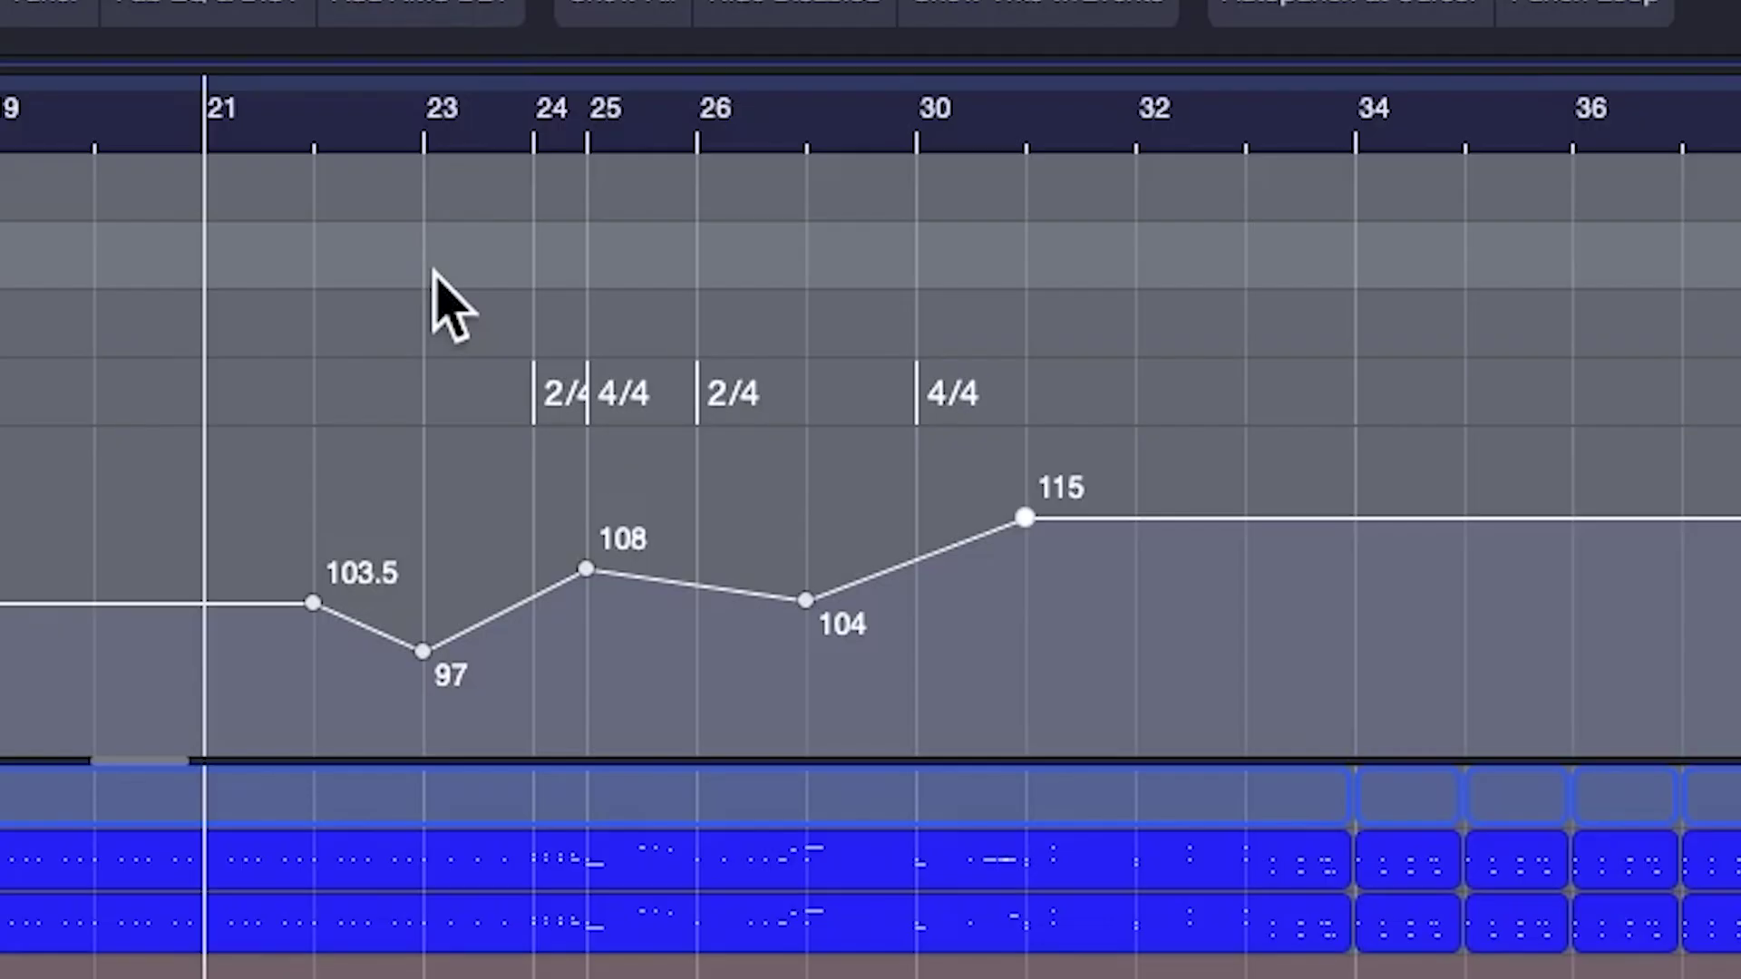
Draw an Intro arranger section and stretch it from bar 21 to bar 32
drag(433, 272, 207, 261)
drag(528, 265, 1124, 299)
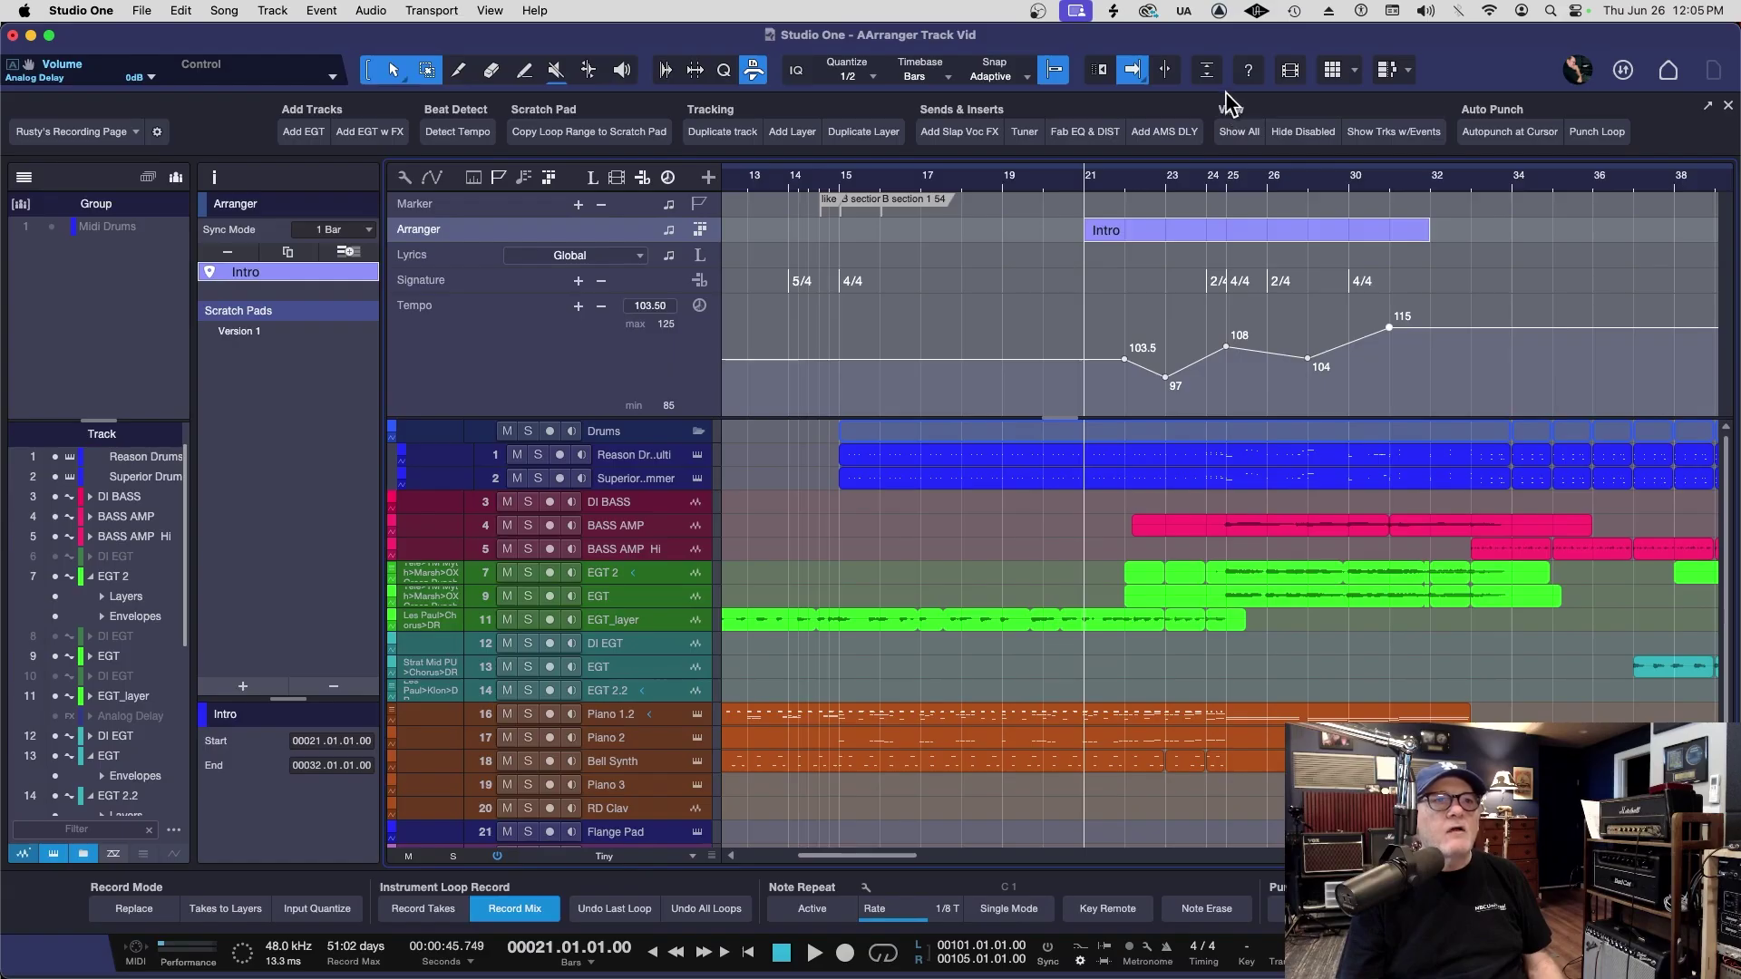
With Ripple Edit on, duplicate the Intro section with its tempo changes and events to bar 32
click(1101, 70)
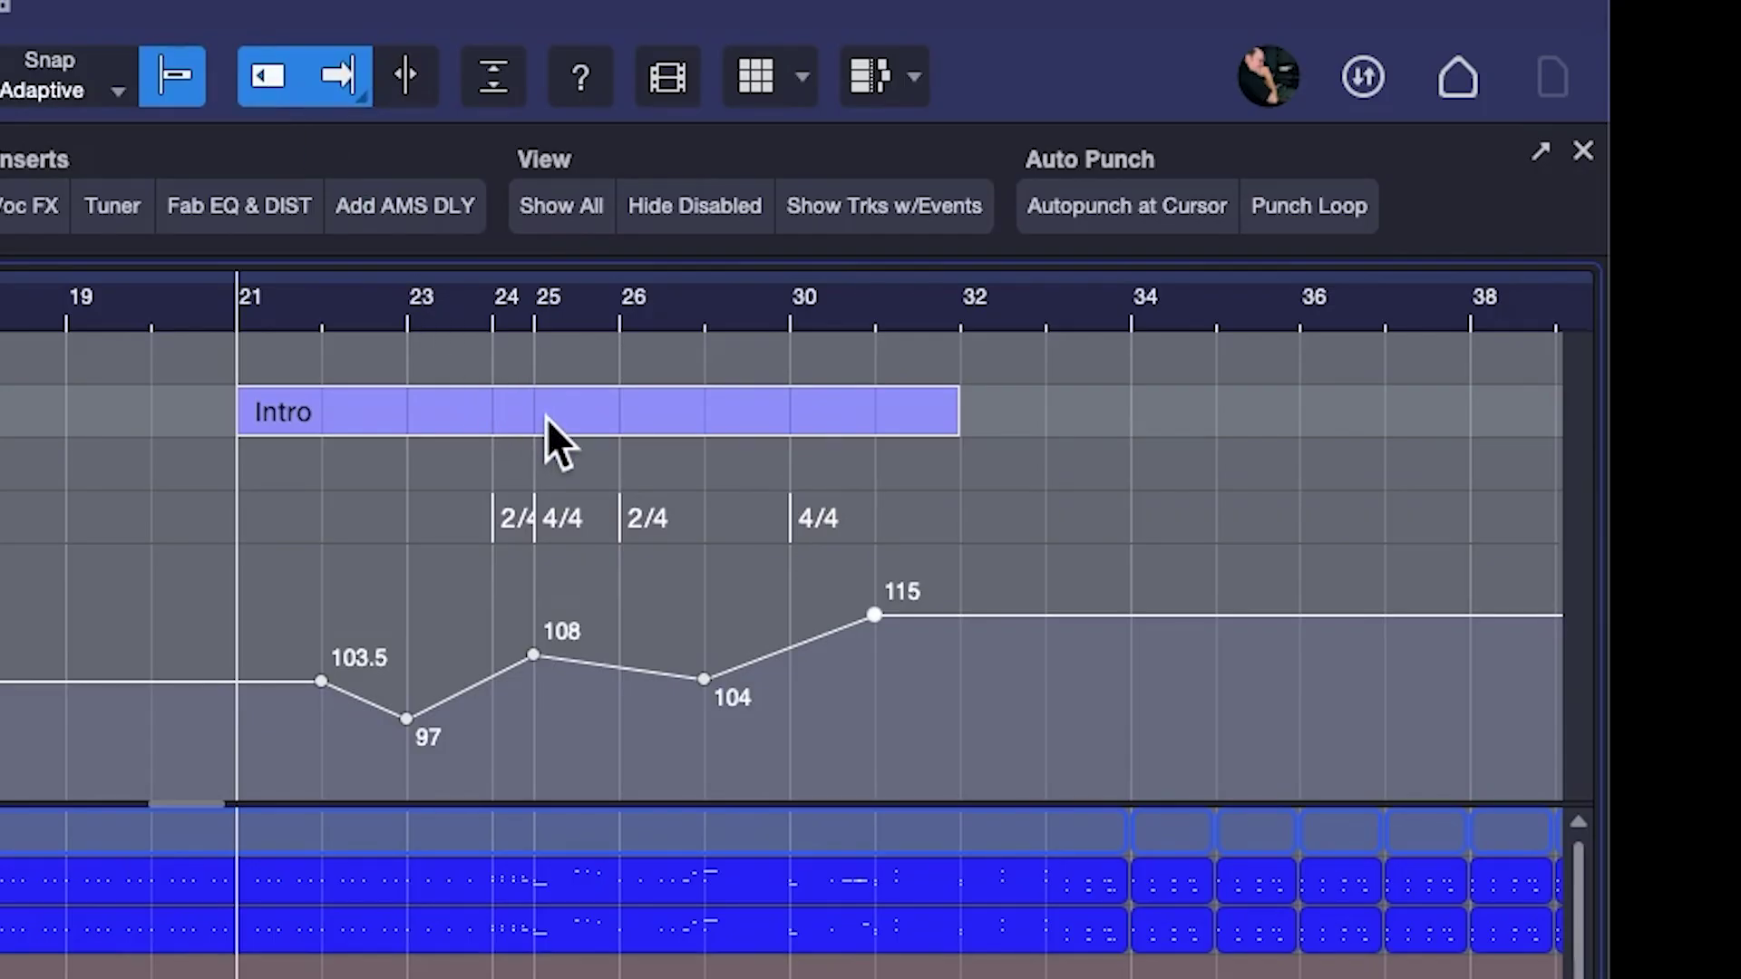
click(545, 417)
key(d)
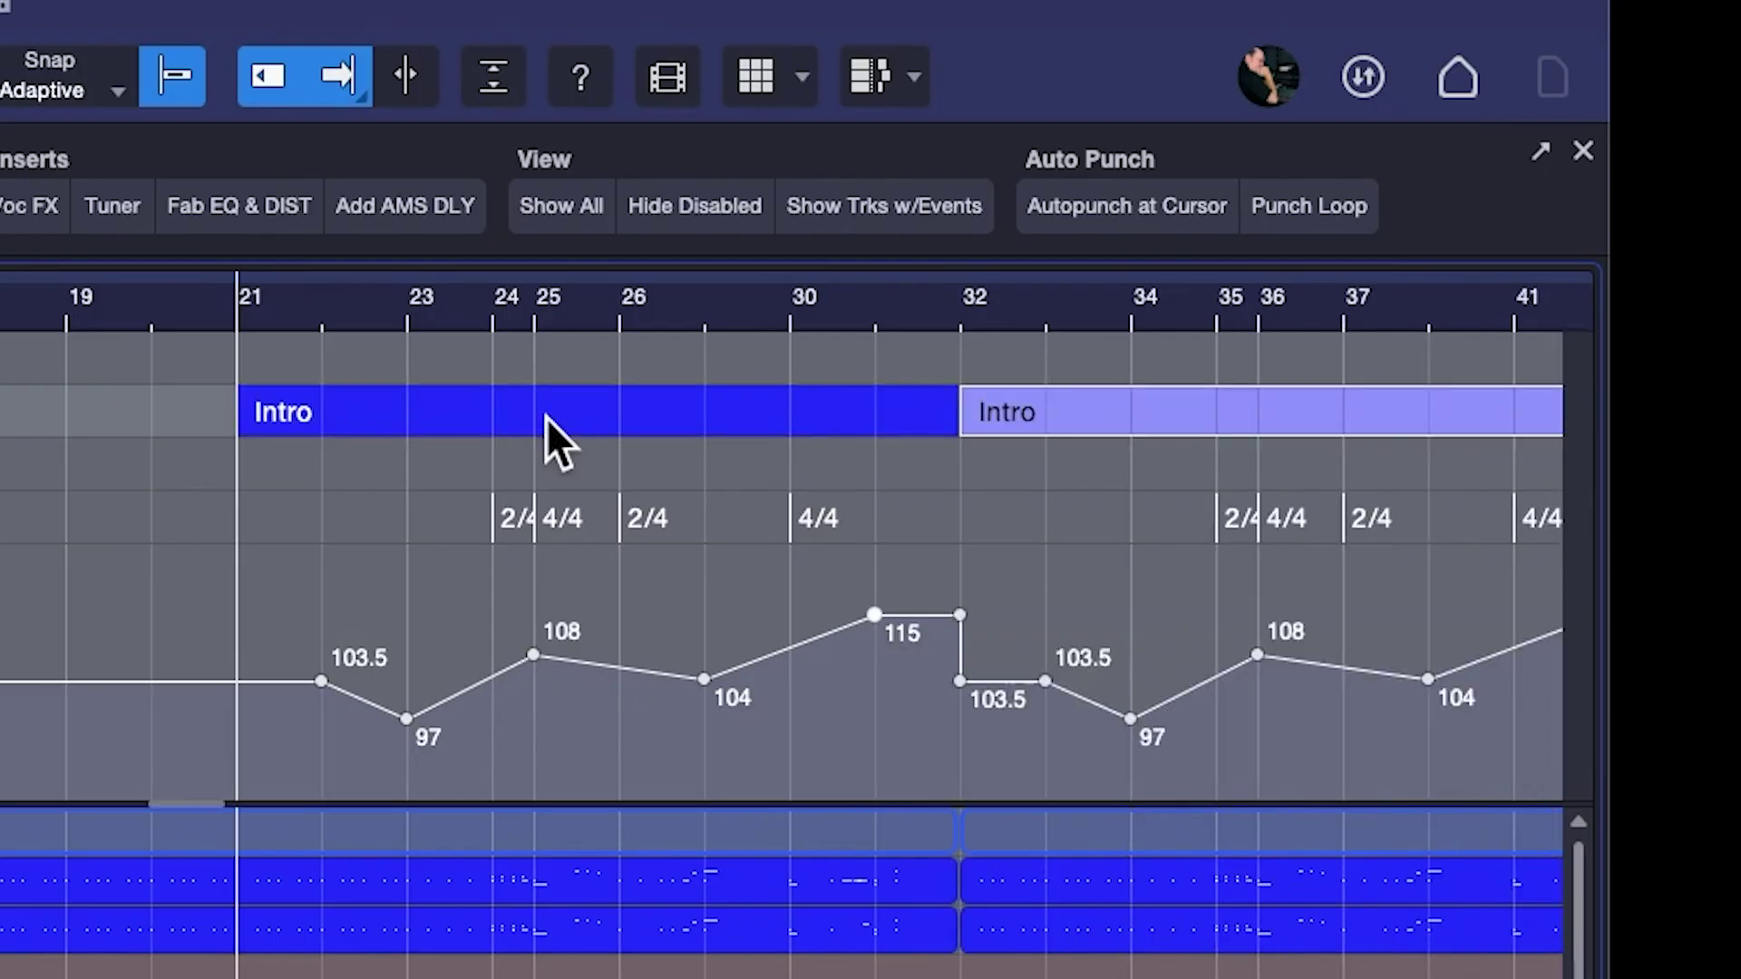
scroll(1115, 508, right, 5)
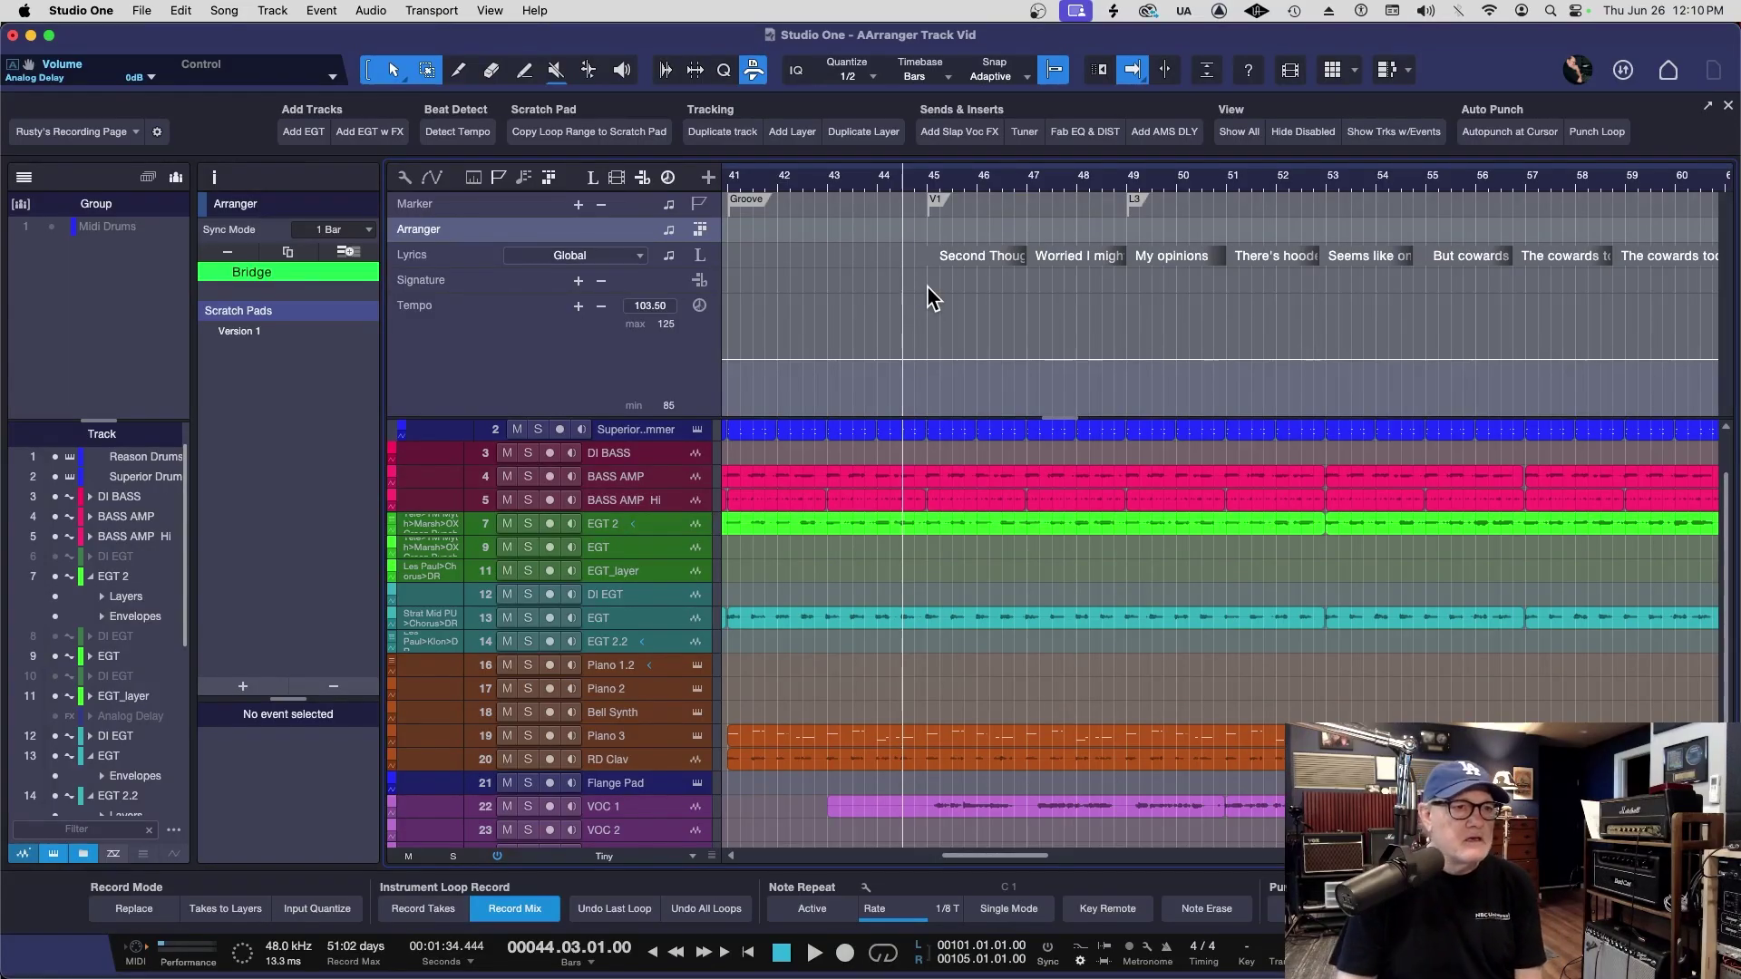
Create a Verse section from bar 45 to 49 and duplicate it with Ripple Edit on to bar 49
click(927, 182)
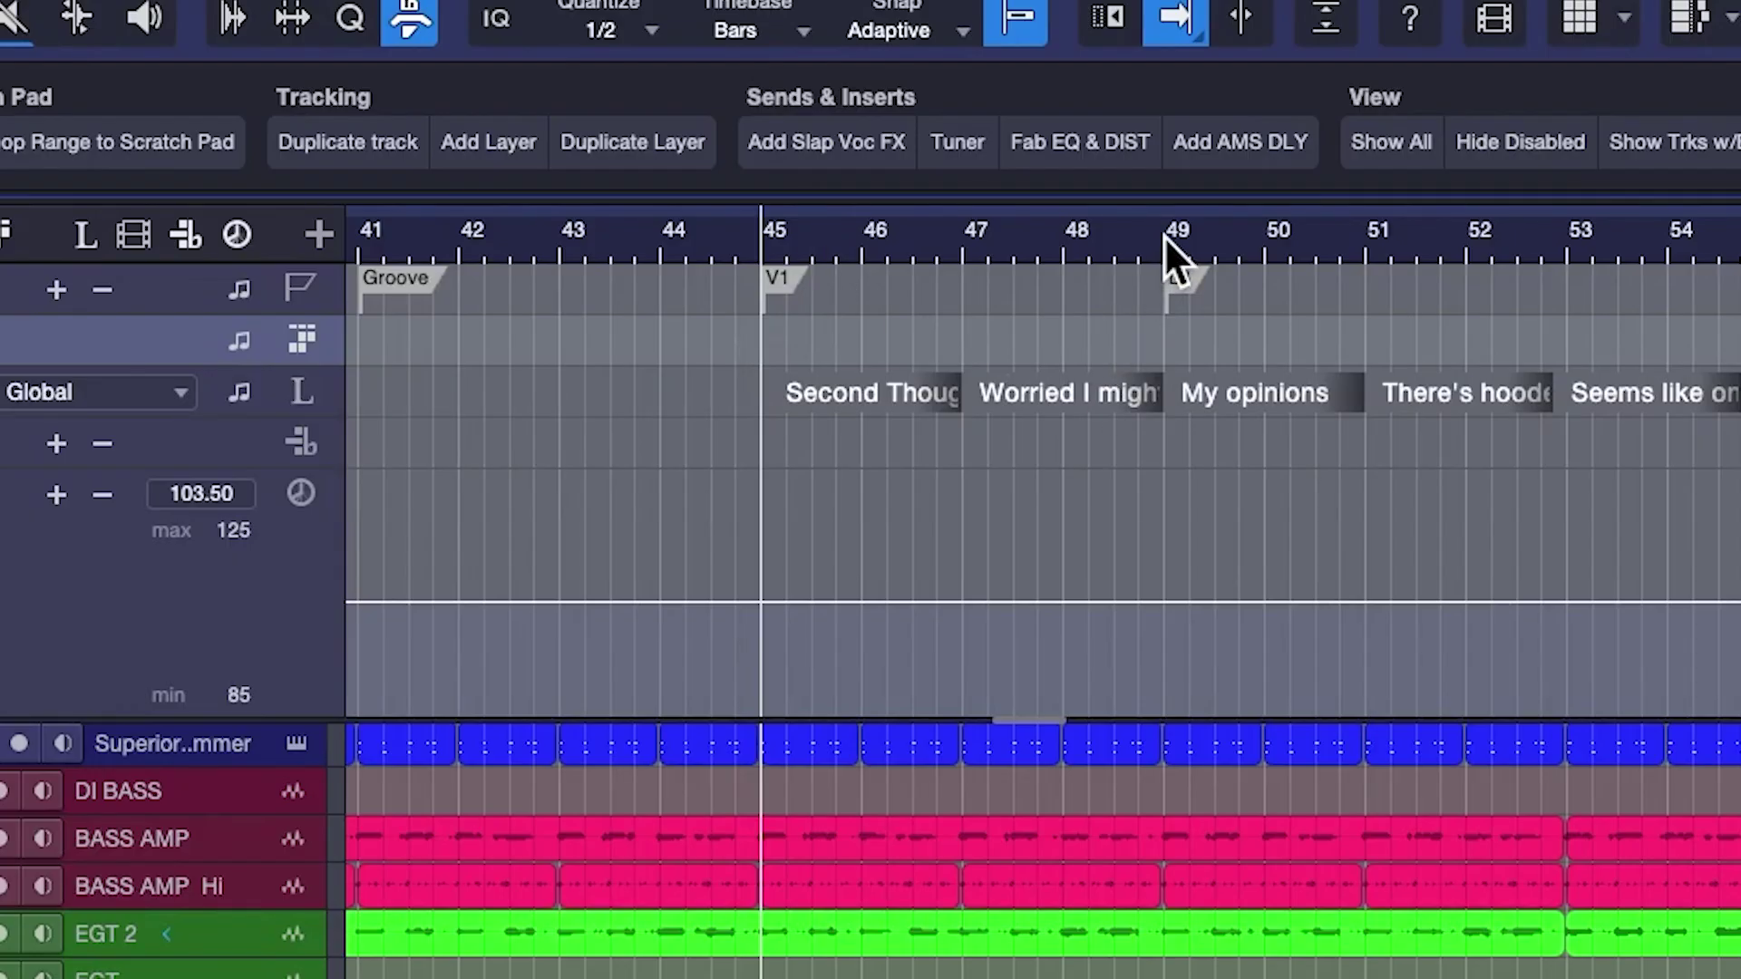
click(1169, 258)
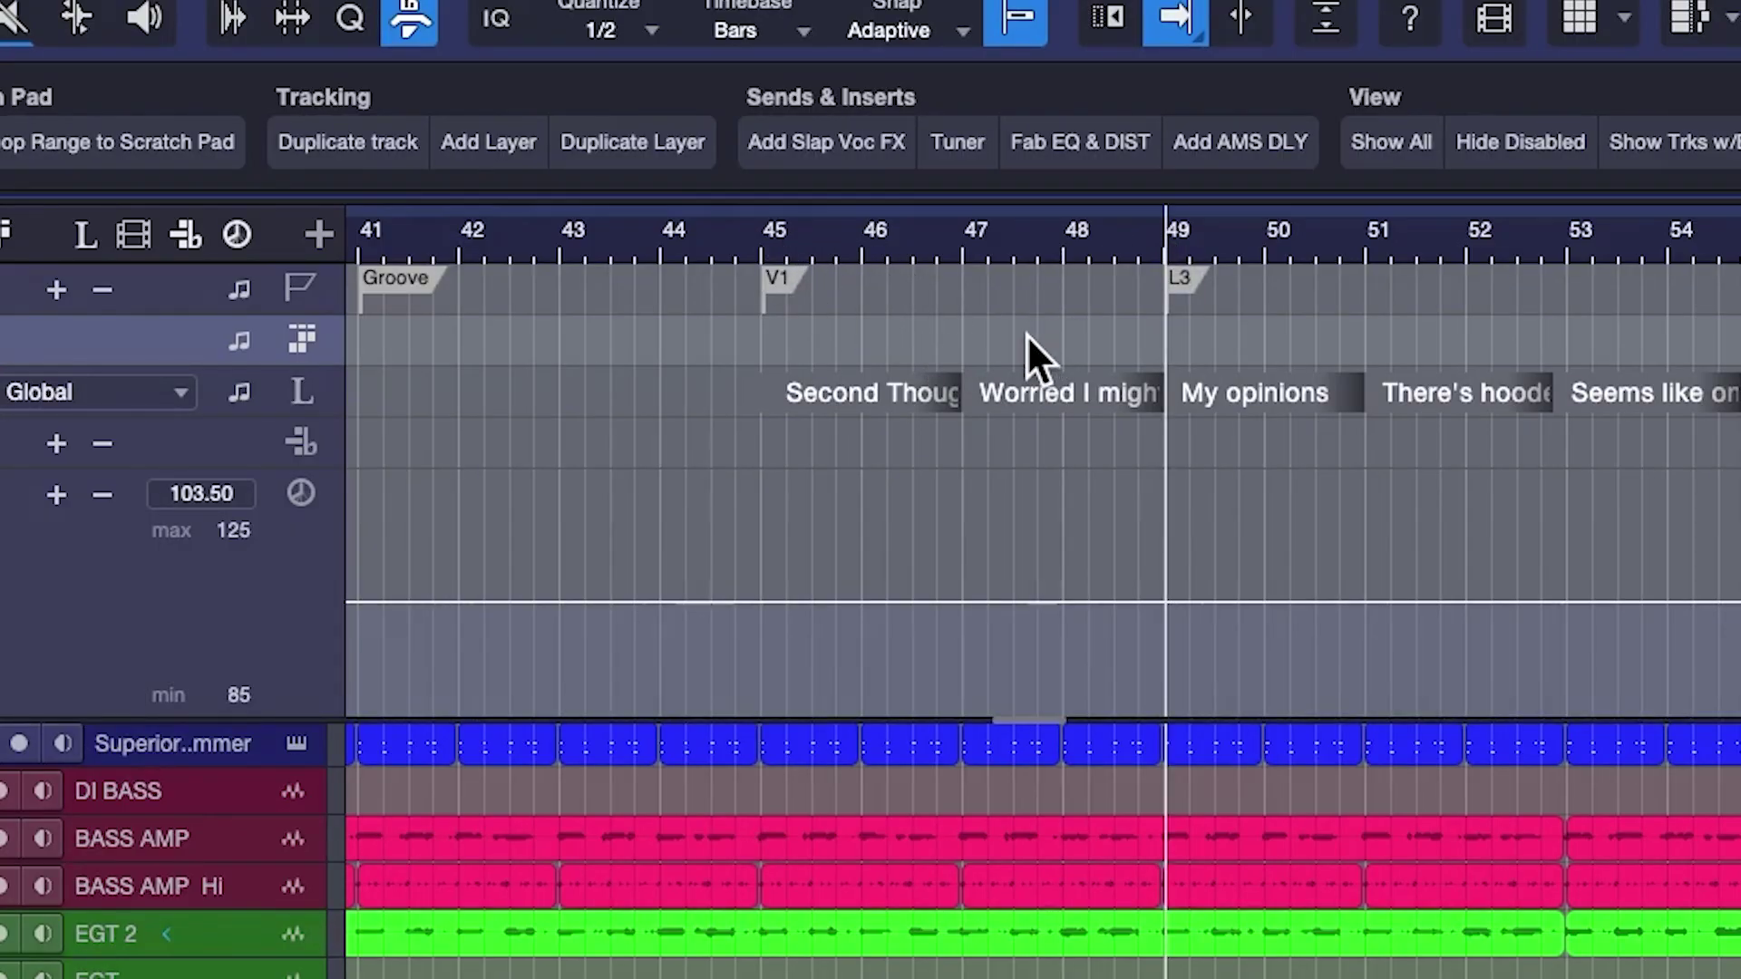
click(1069, 341)
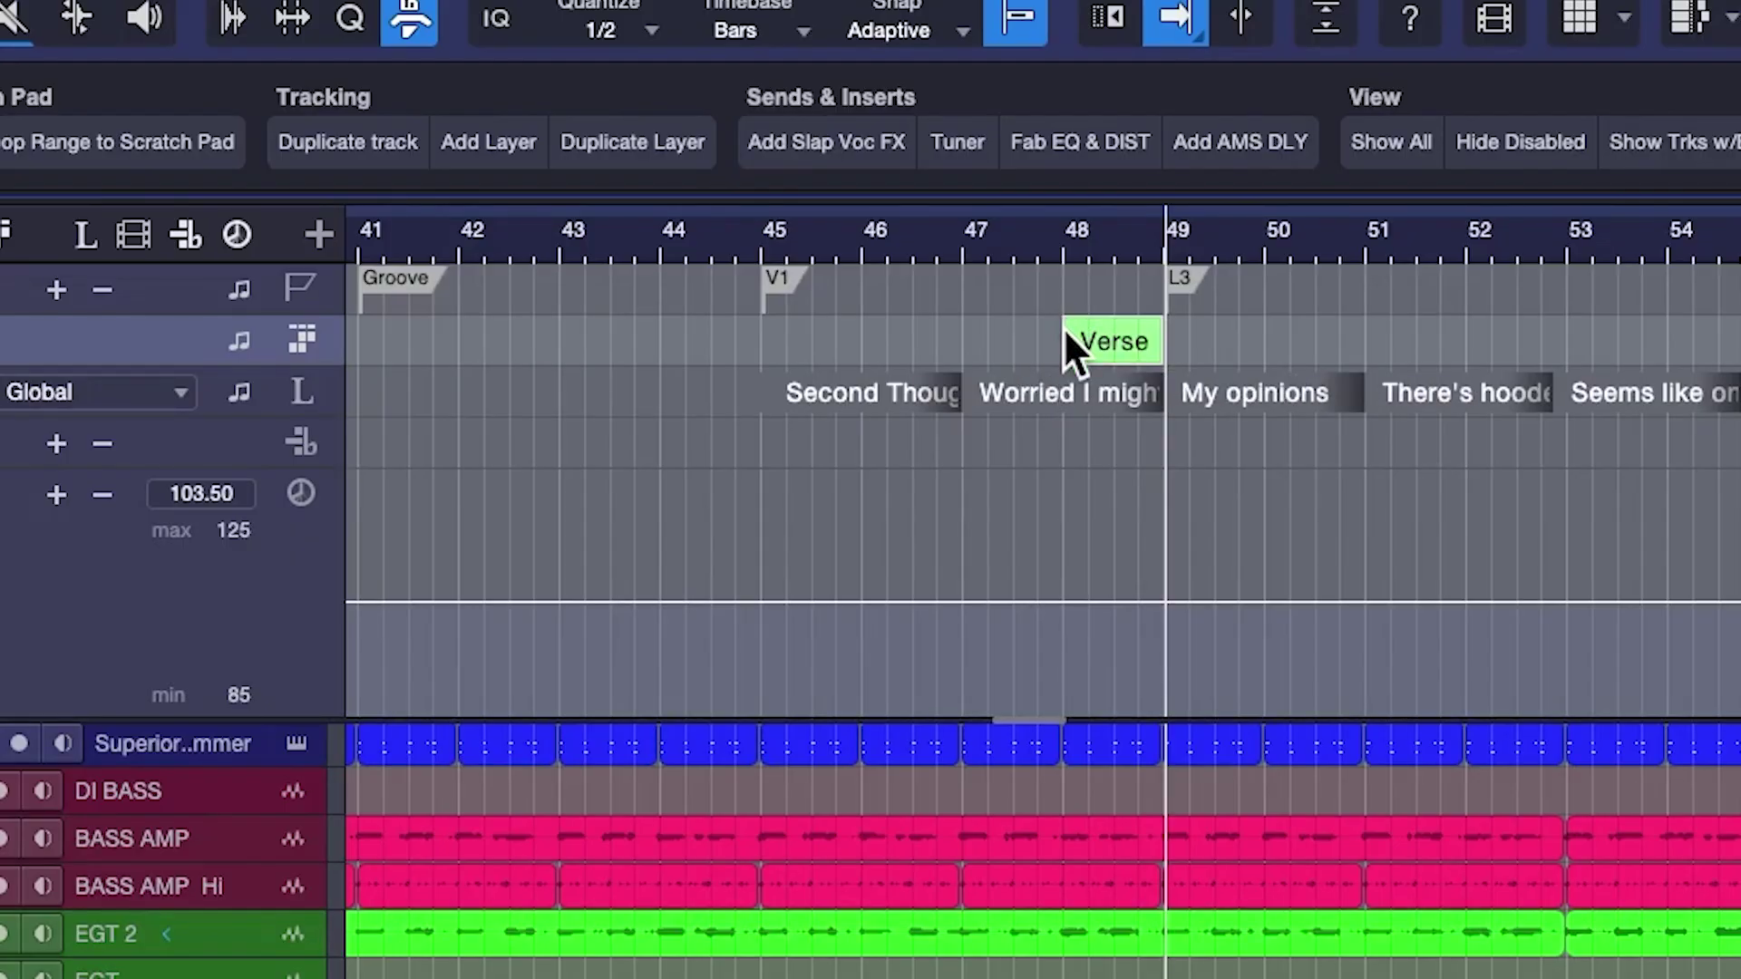
drag(1070, 343, 761, 343)
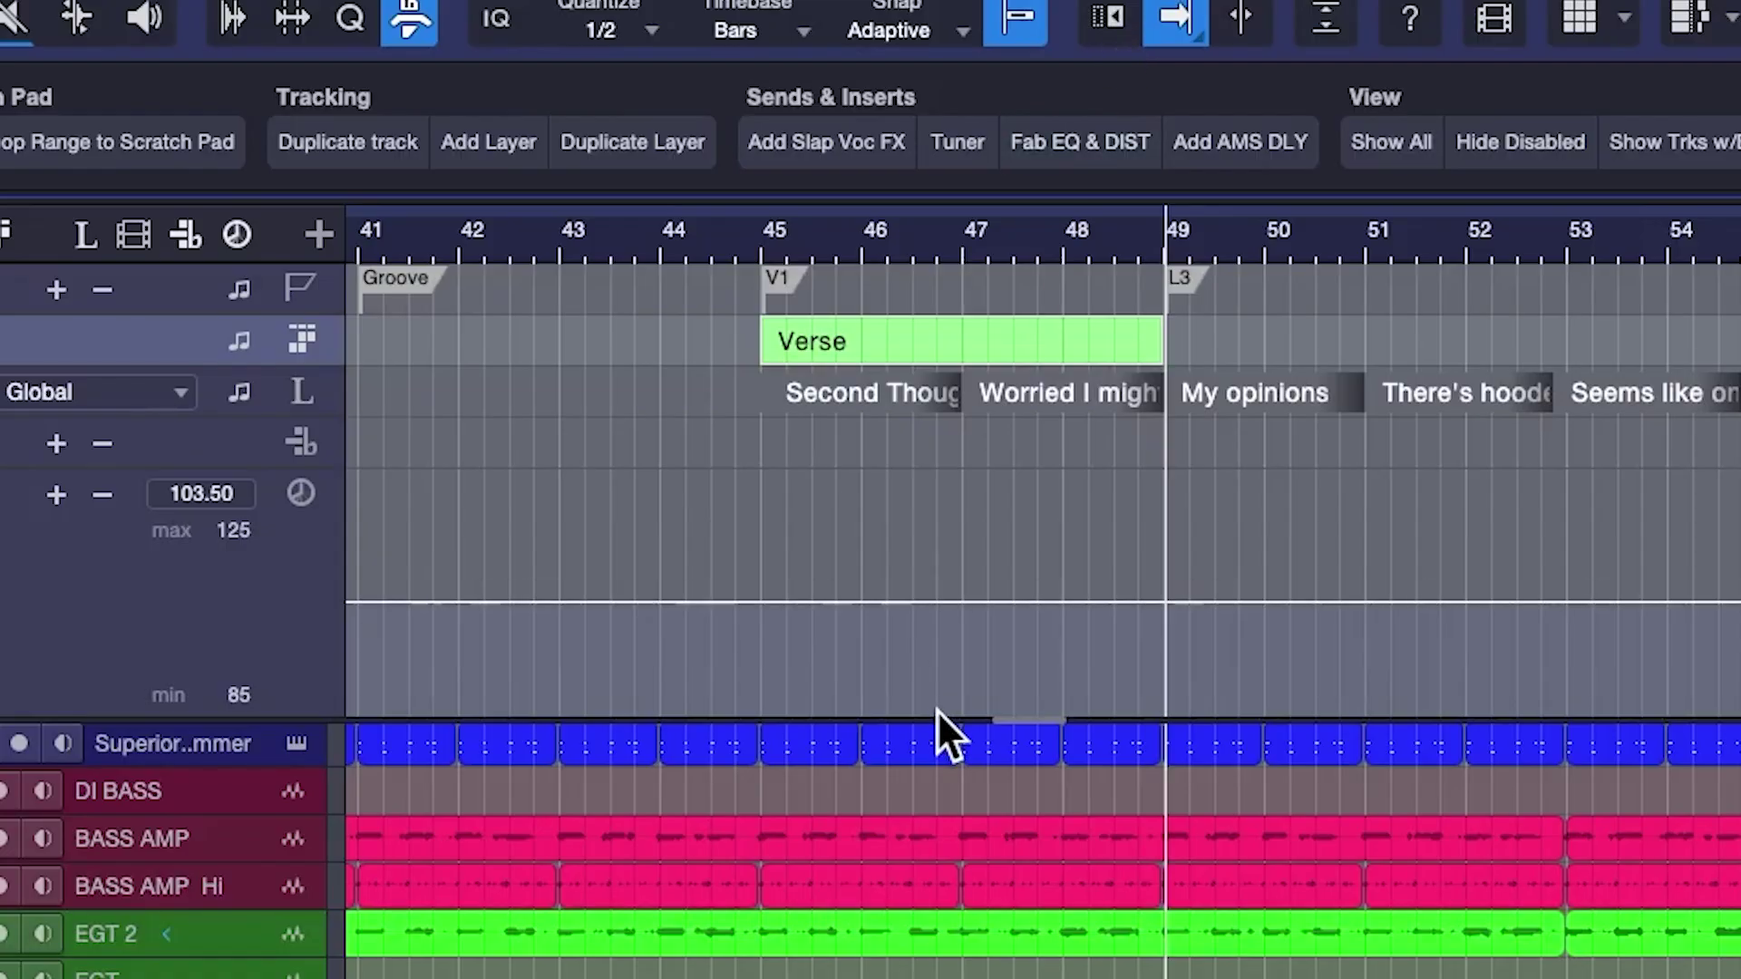
click(1115, 15)
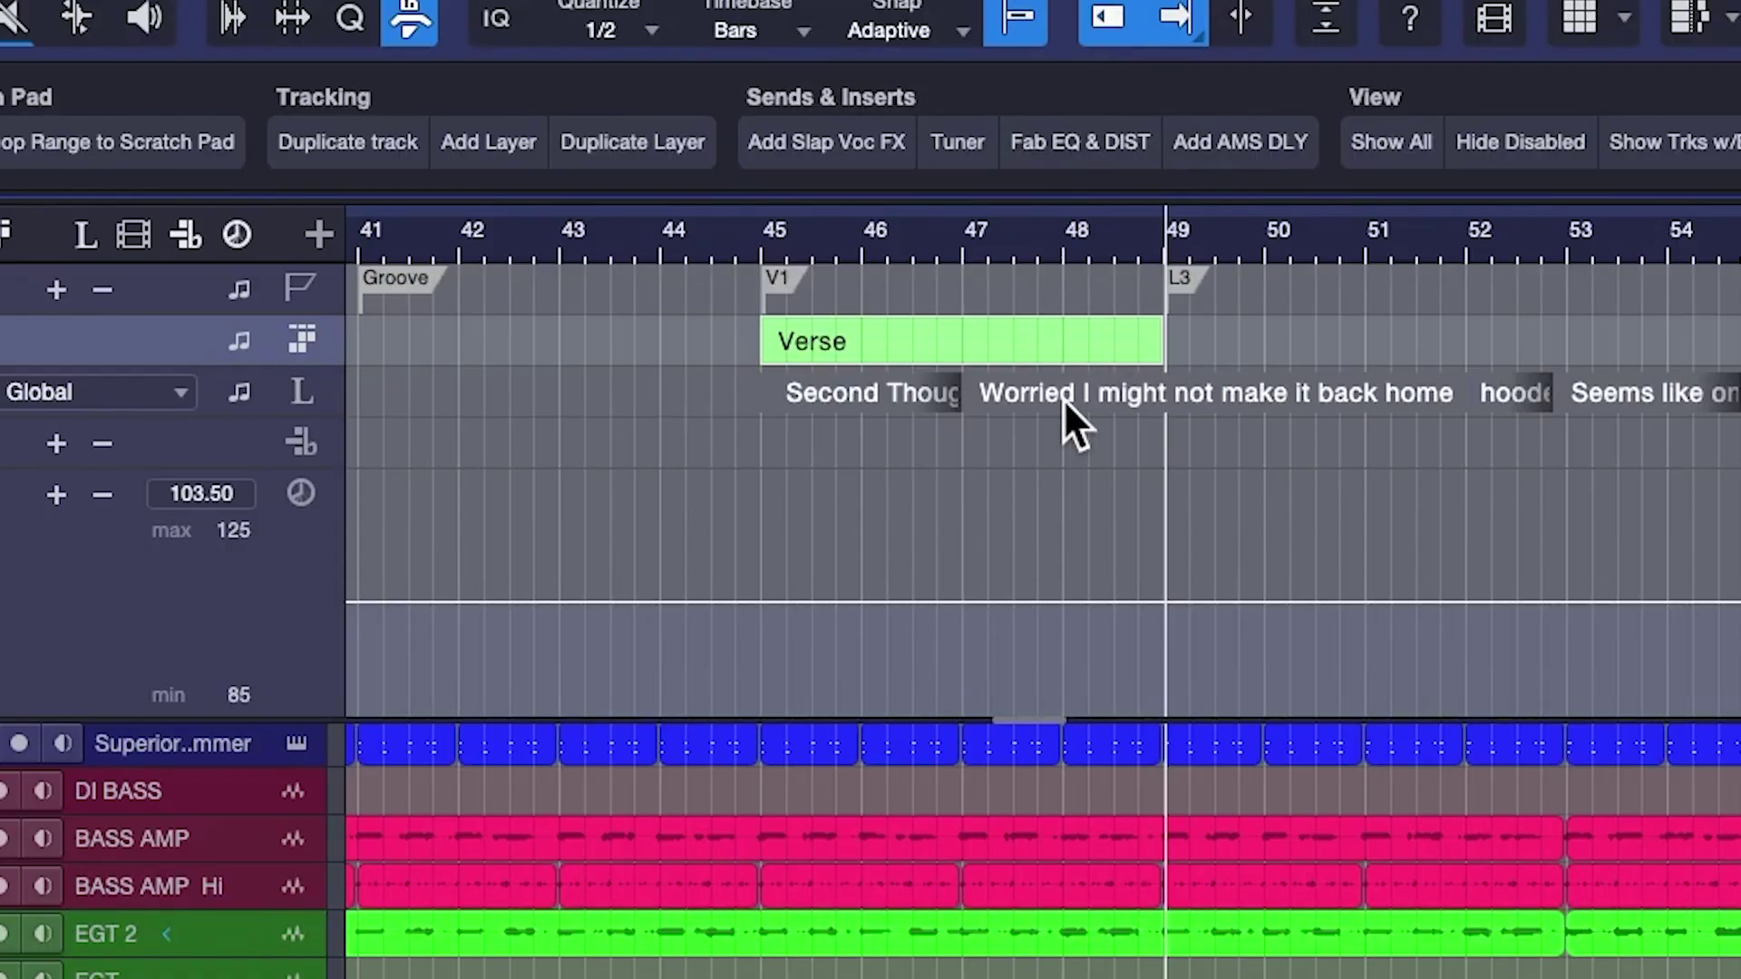
key(ctrl+d)
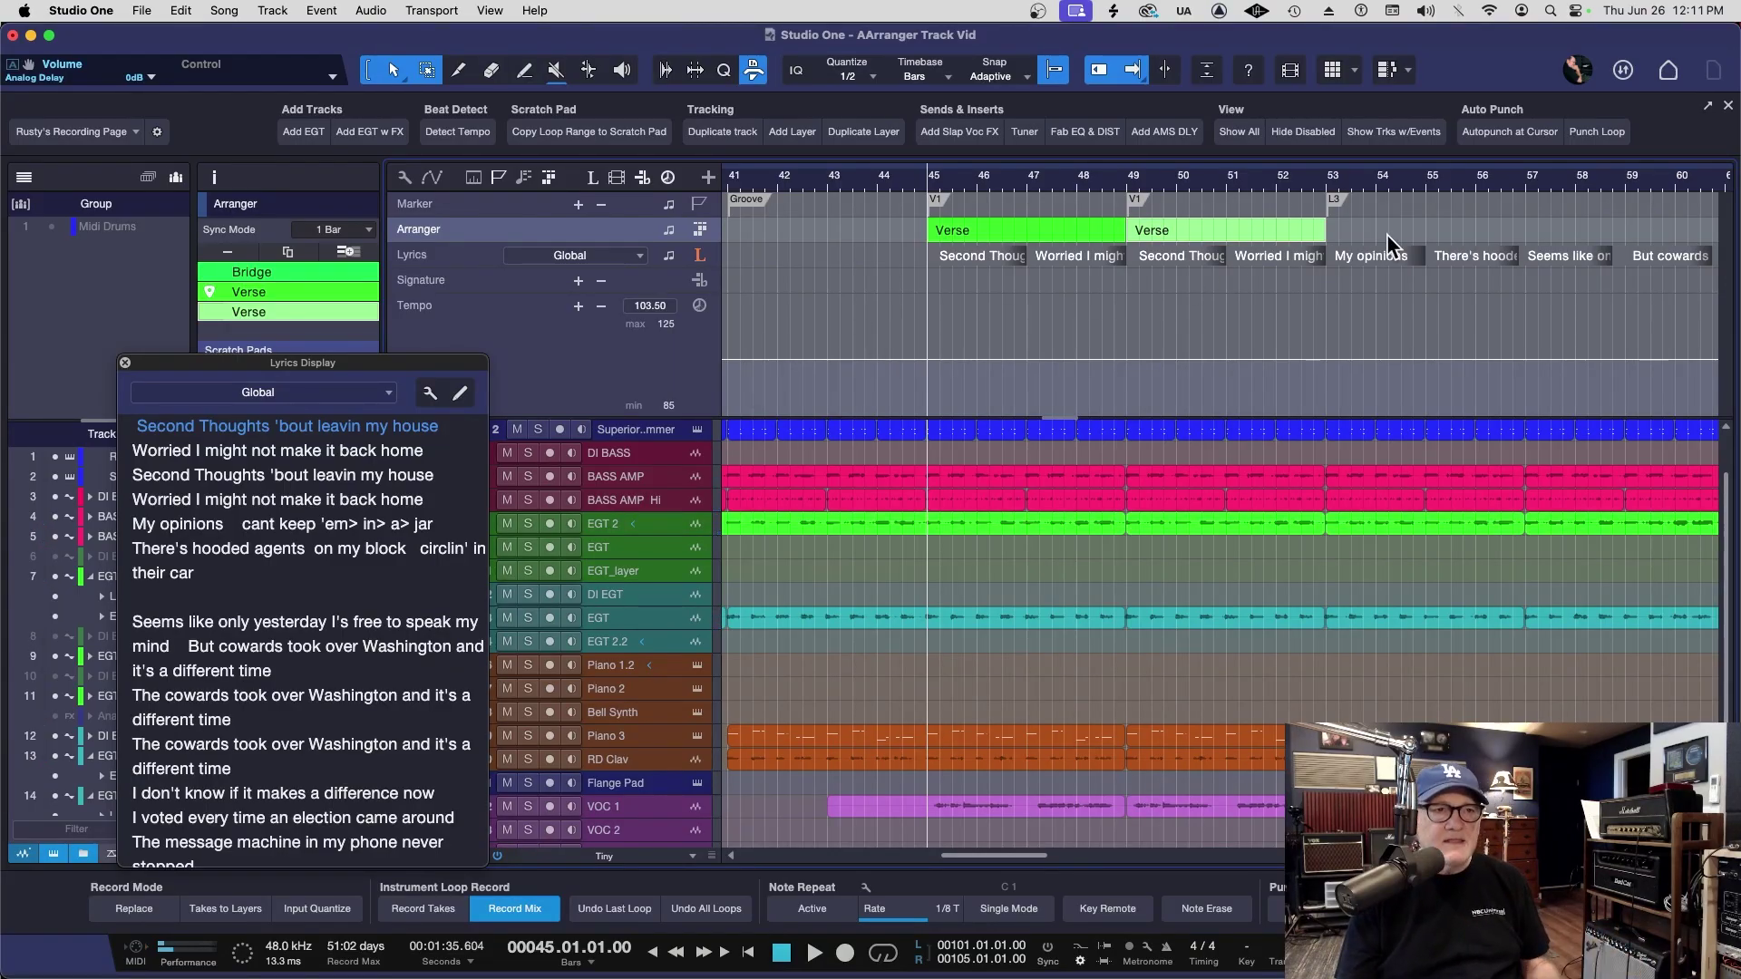
Turn Autoscroll off with F and close the Lyrics Display with Ctrl+Alt+L
key(f)
key(ctrl+alt+l)
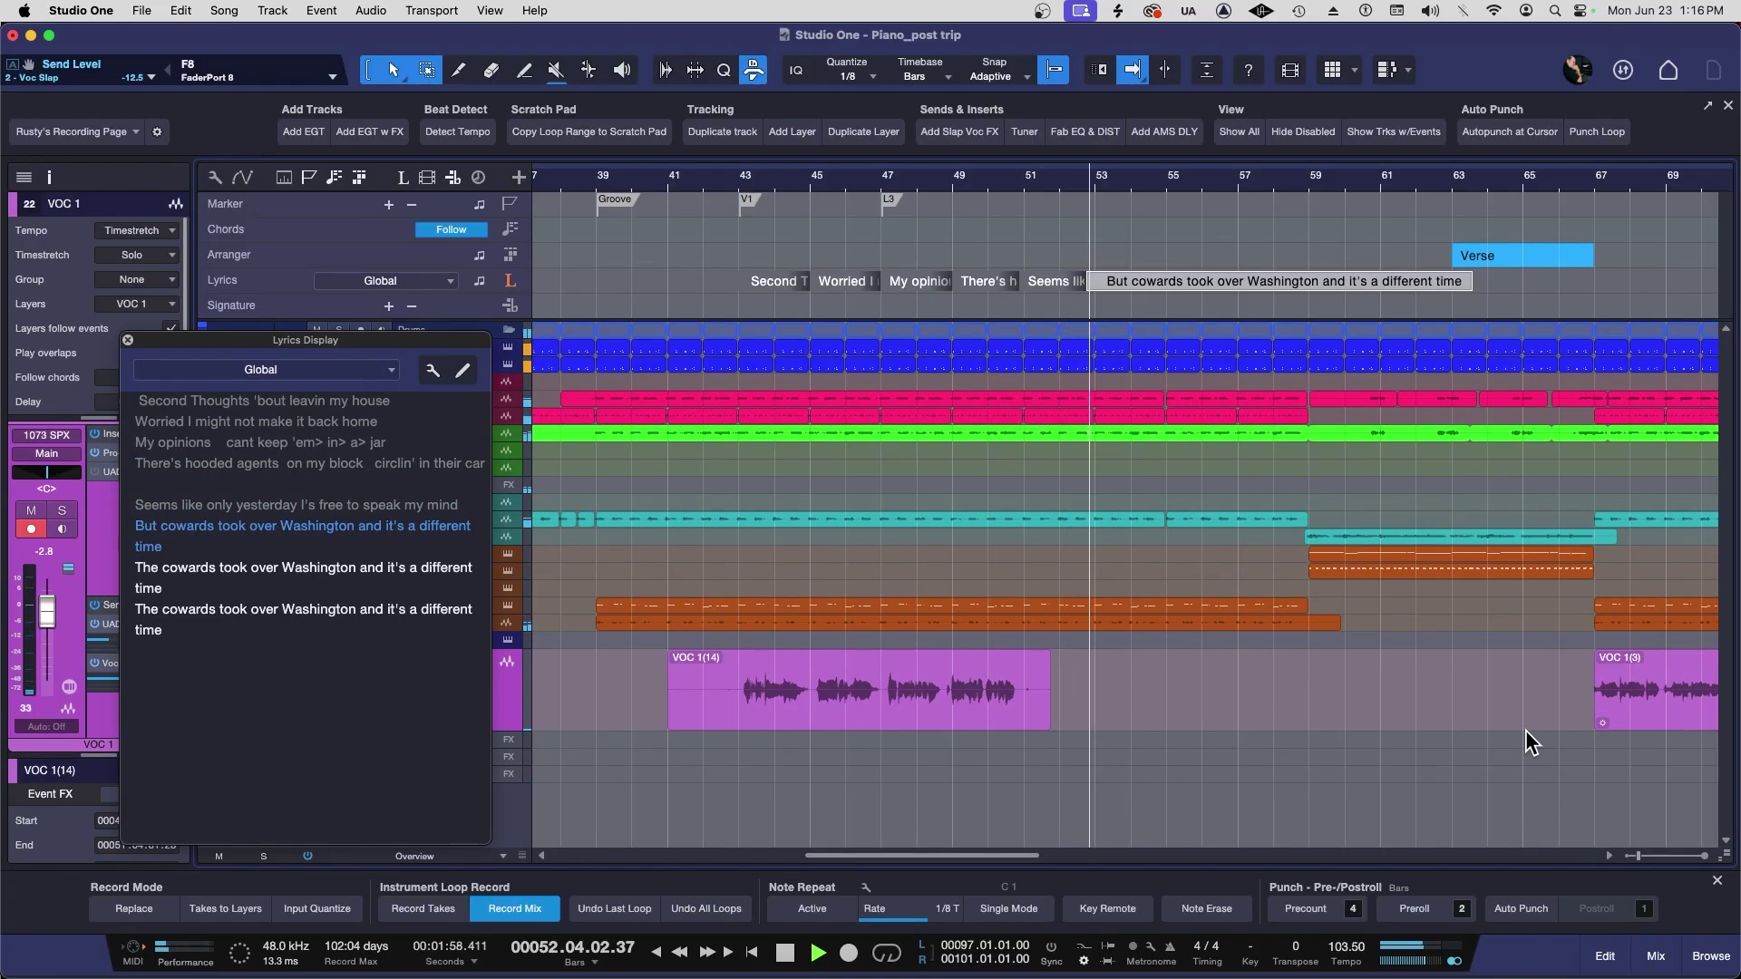
Stop playback so the song position returns to bar 41
key(space)
Resize the second Verse section so it starts at bar 51
drag(1041, 175, 1058, 209)
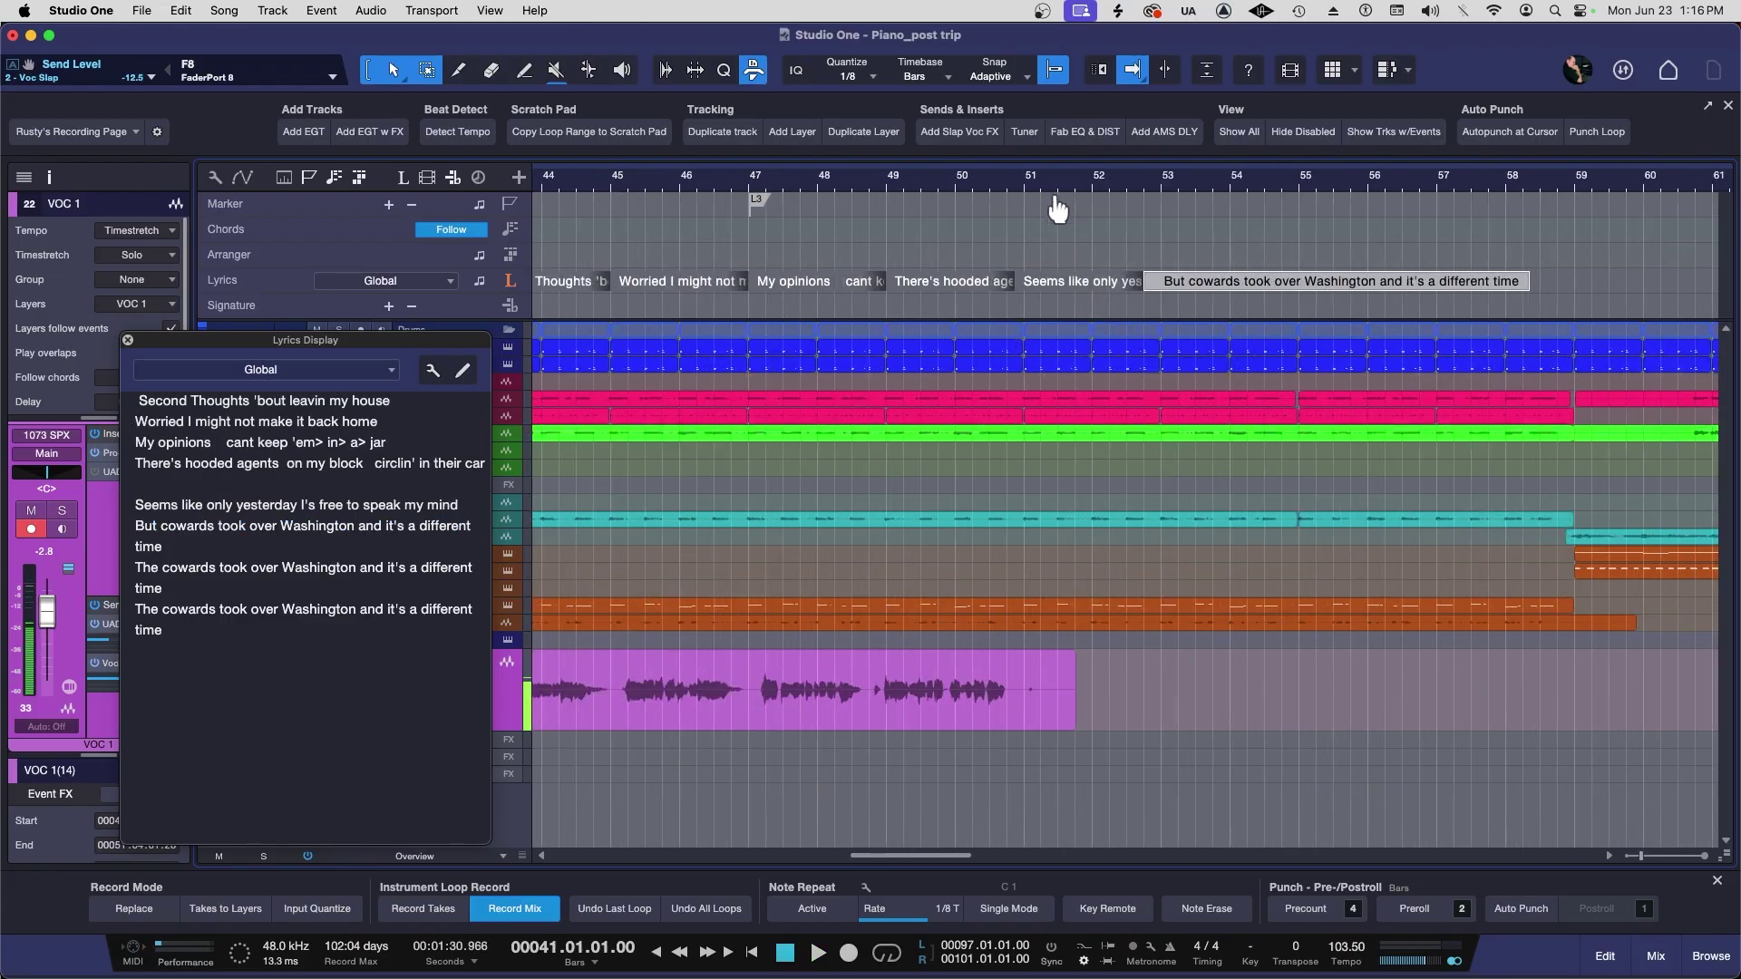
click(820, 183)
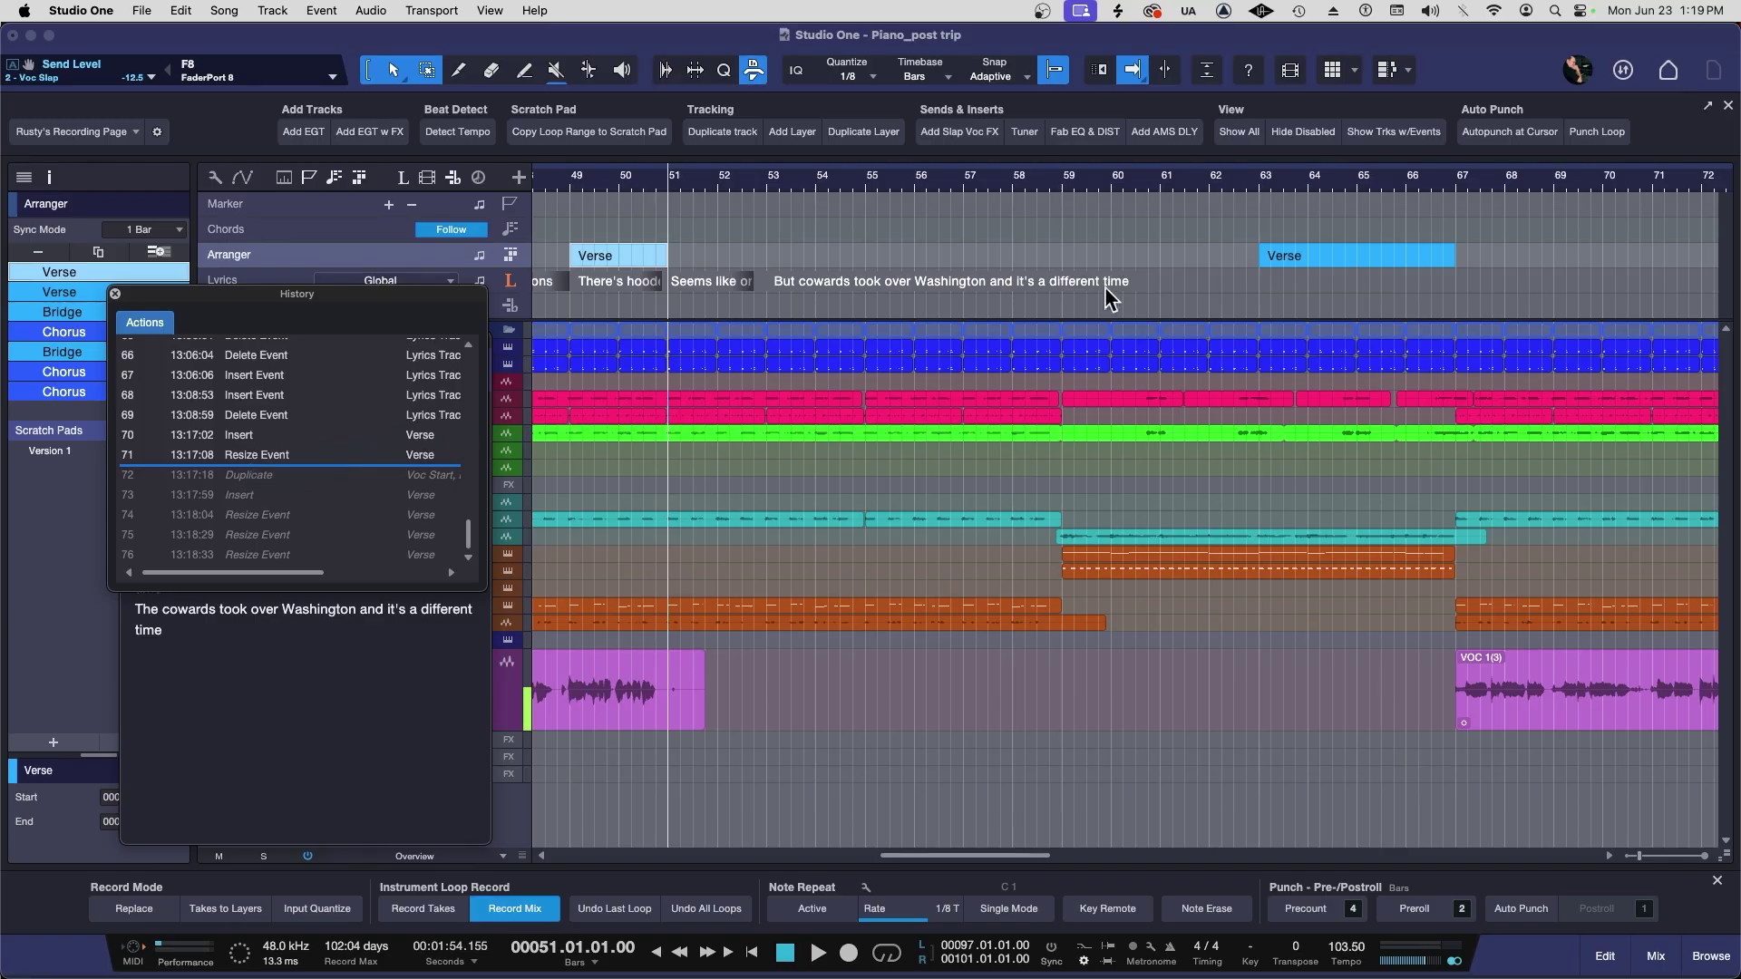
drag(1262, 257, 678, 278)
Lengthen the Verse to about bar 129 and move it with its events to bar 64
key(w)
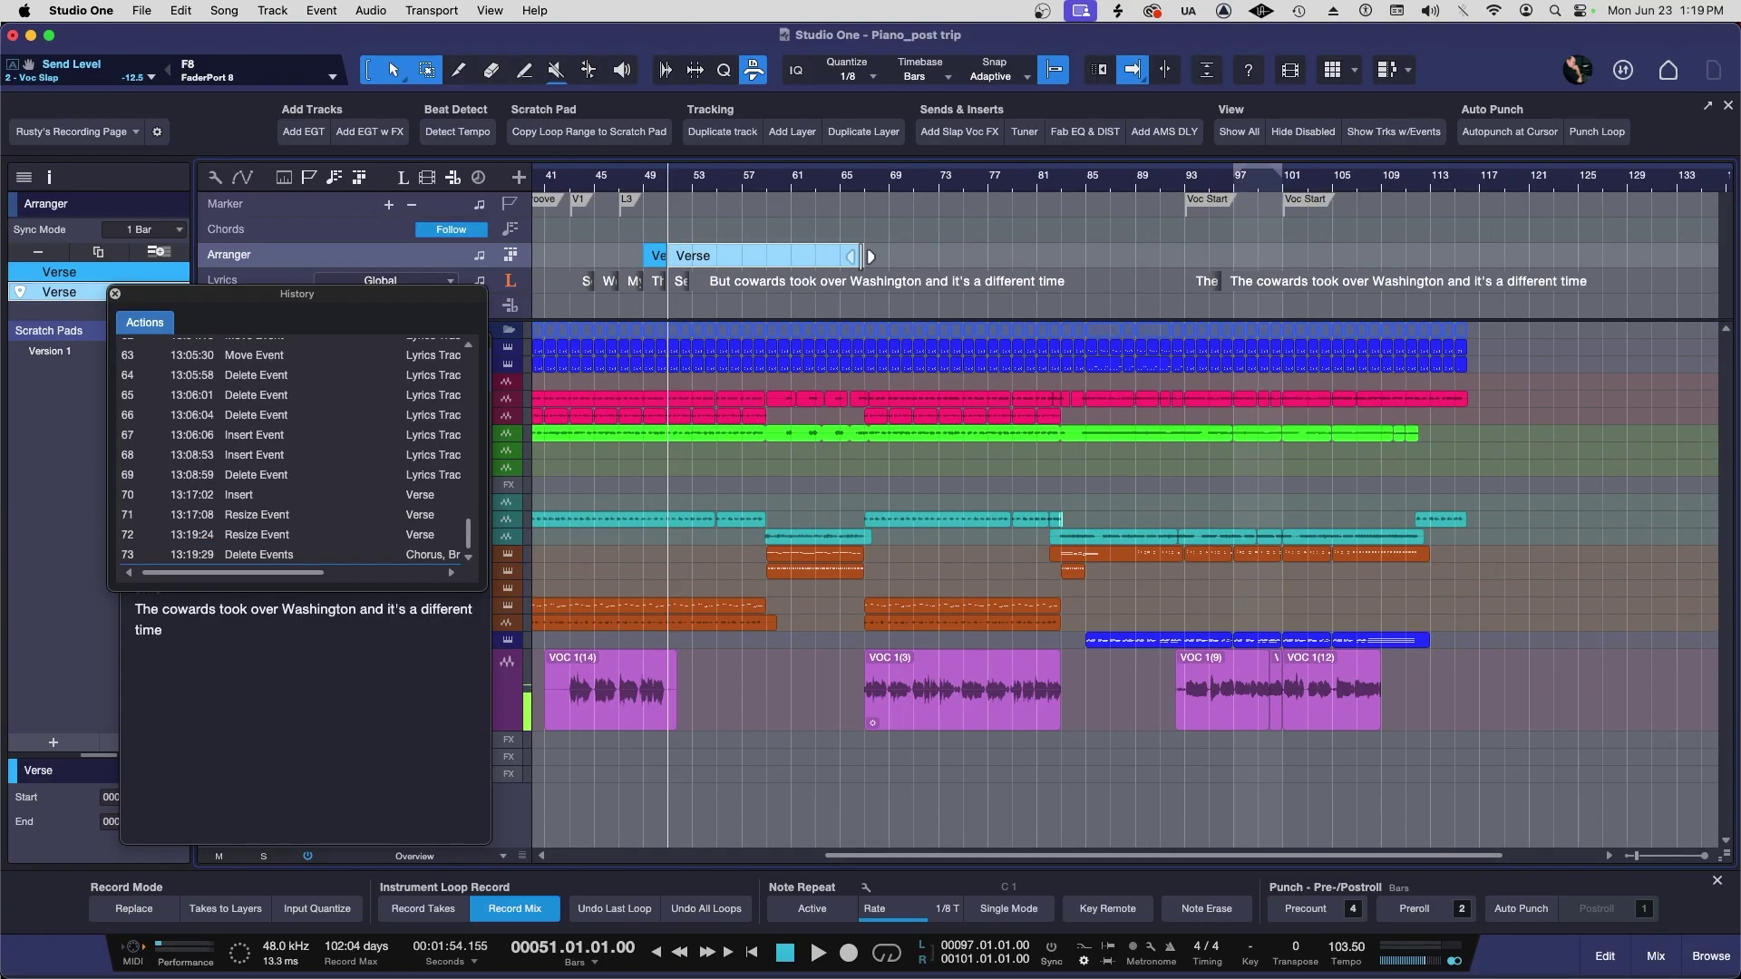
drag(839, 259, 1650, 258)
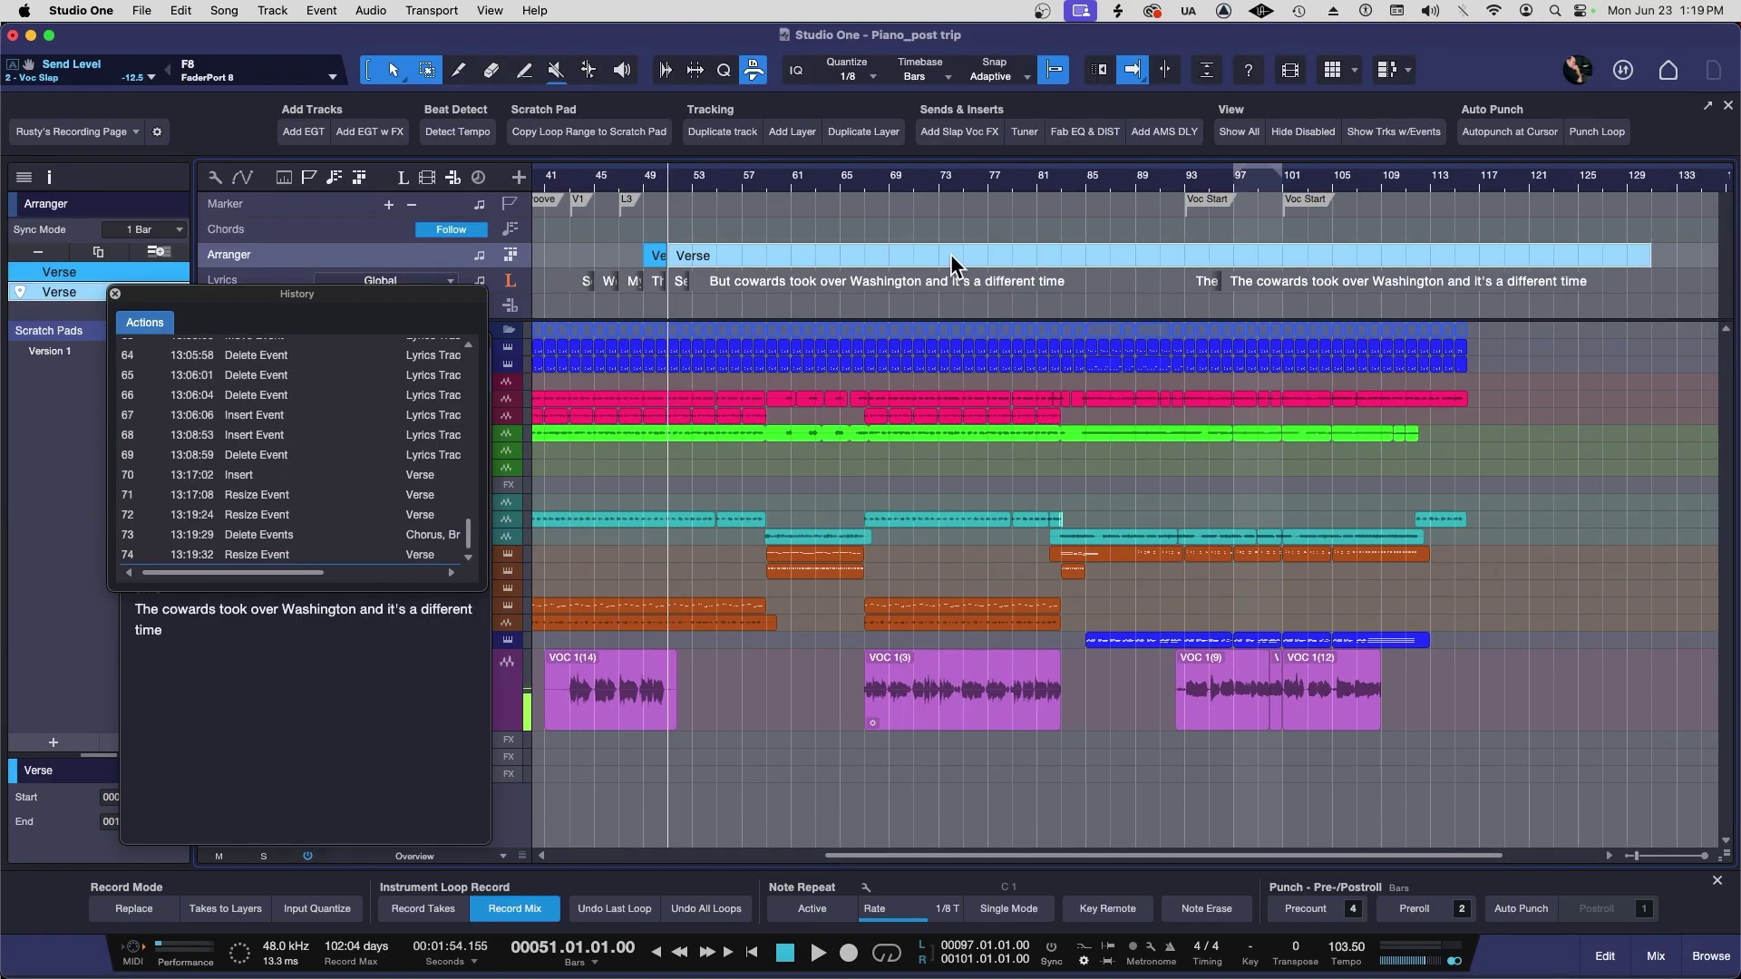
drag(950, 254, 1108, 259)
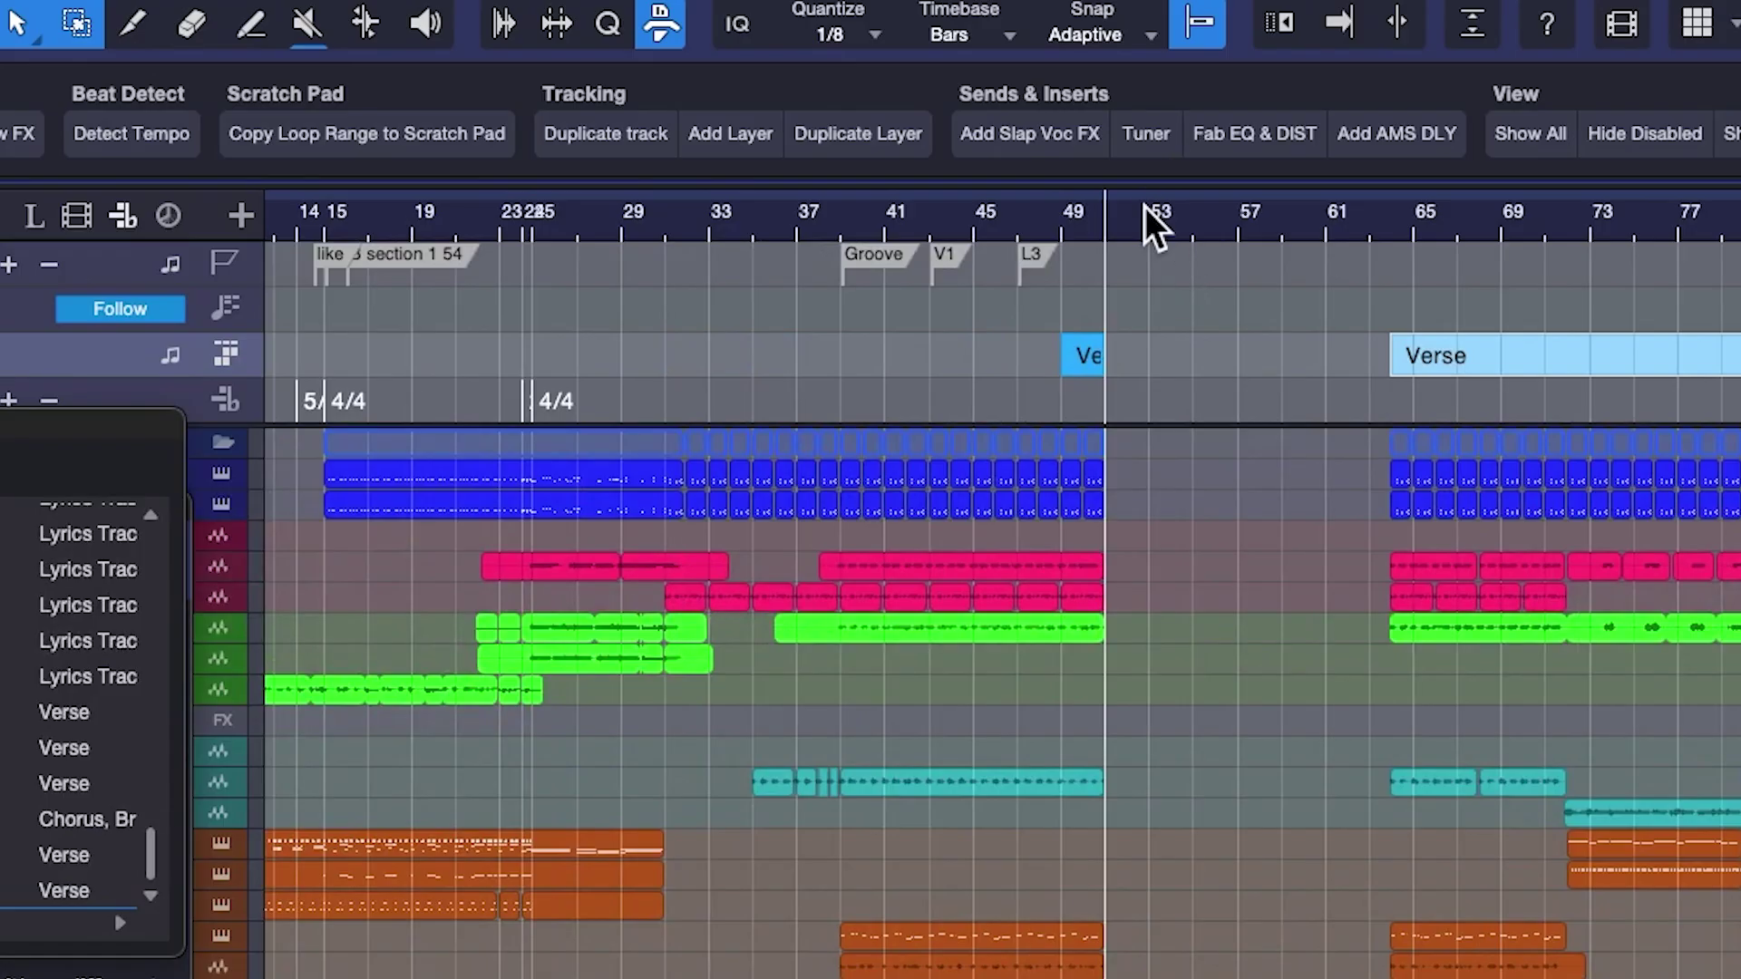
Copy the Verse section to bar 51 and draw a Bridge section spanning bars 39–43
key(e)
key(e)
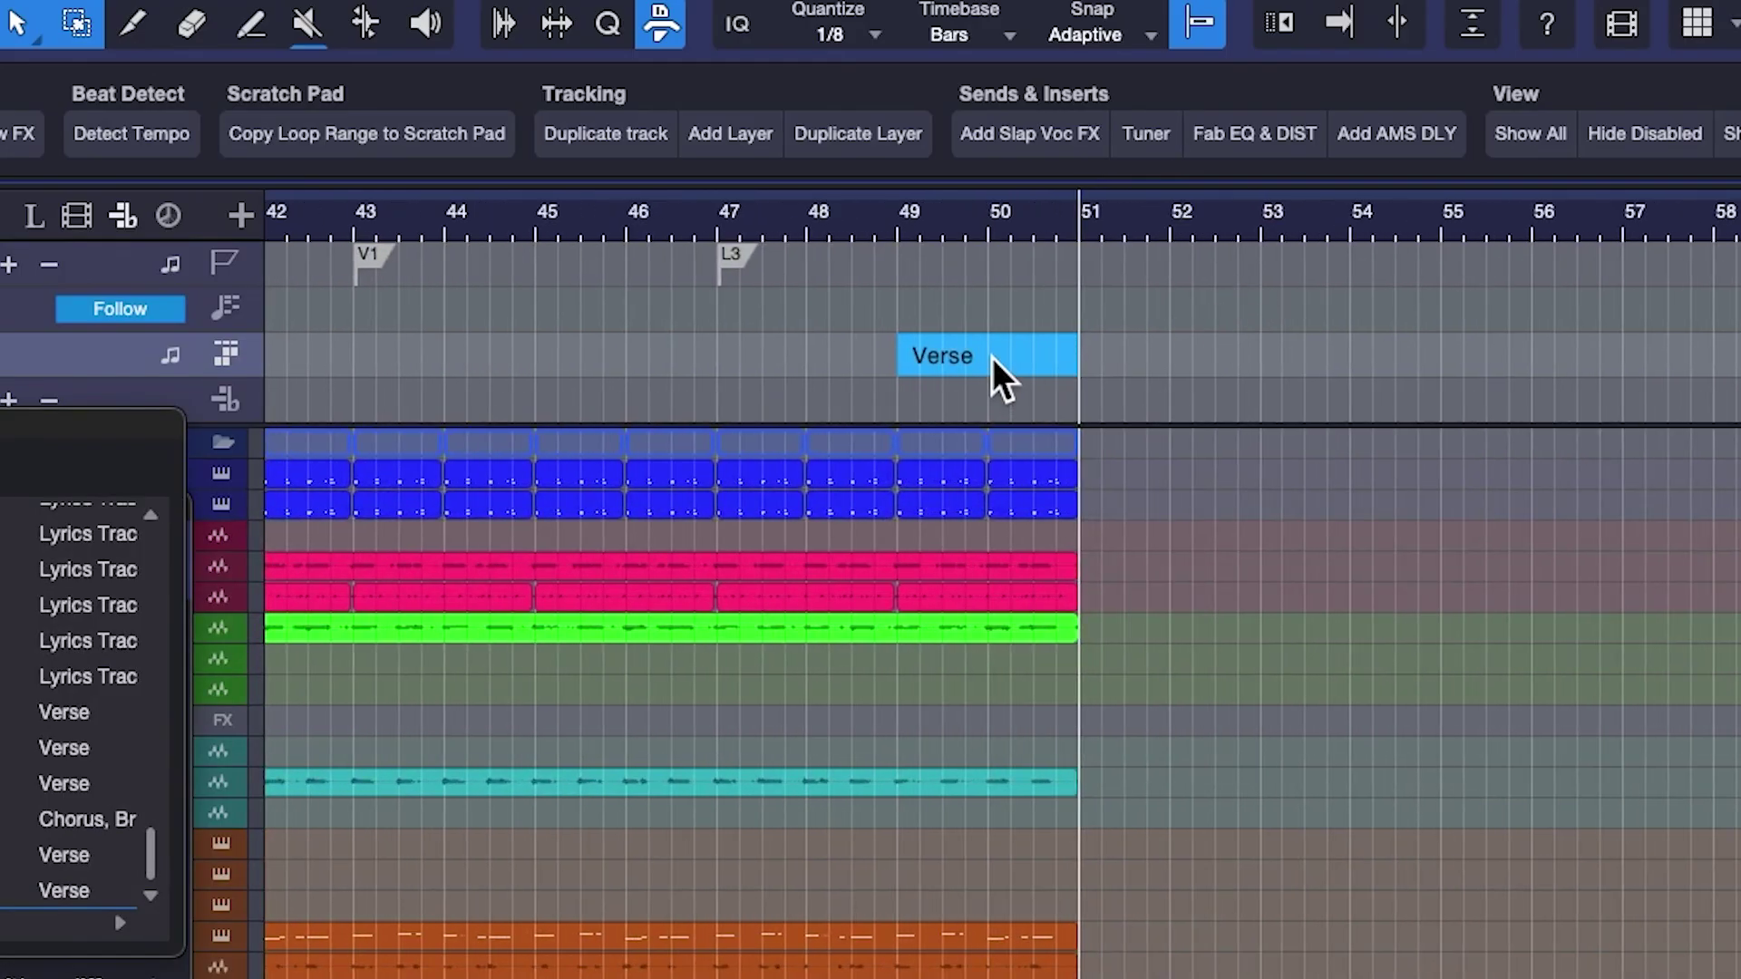
drag(992, 357, 1174, 353)
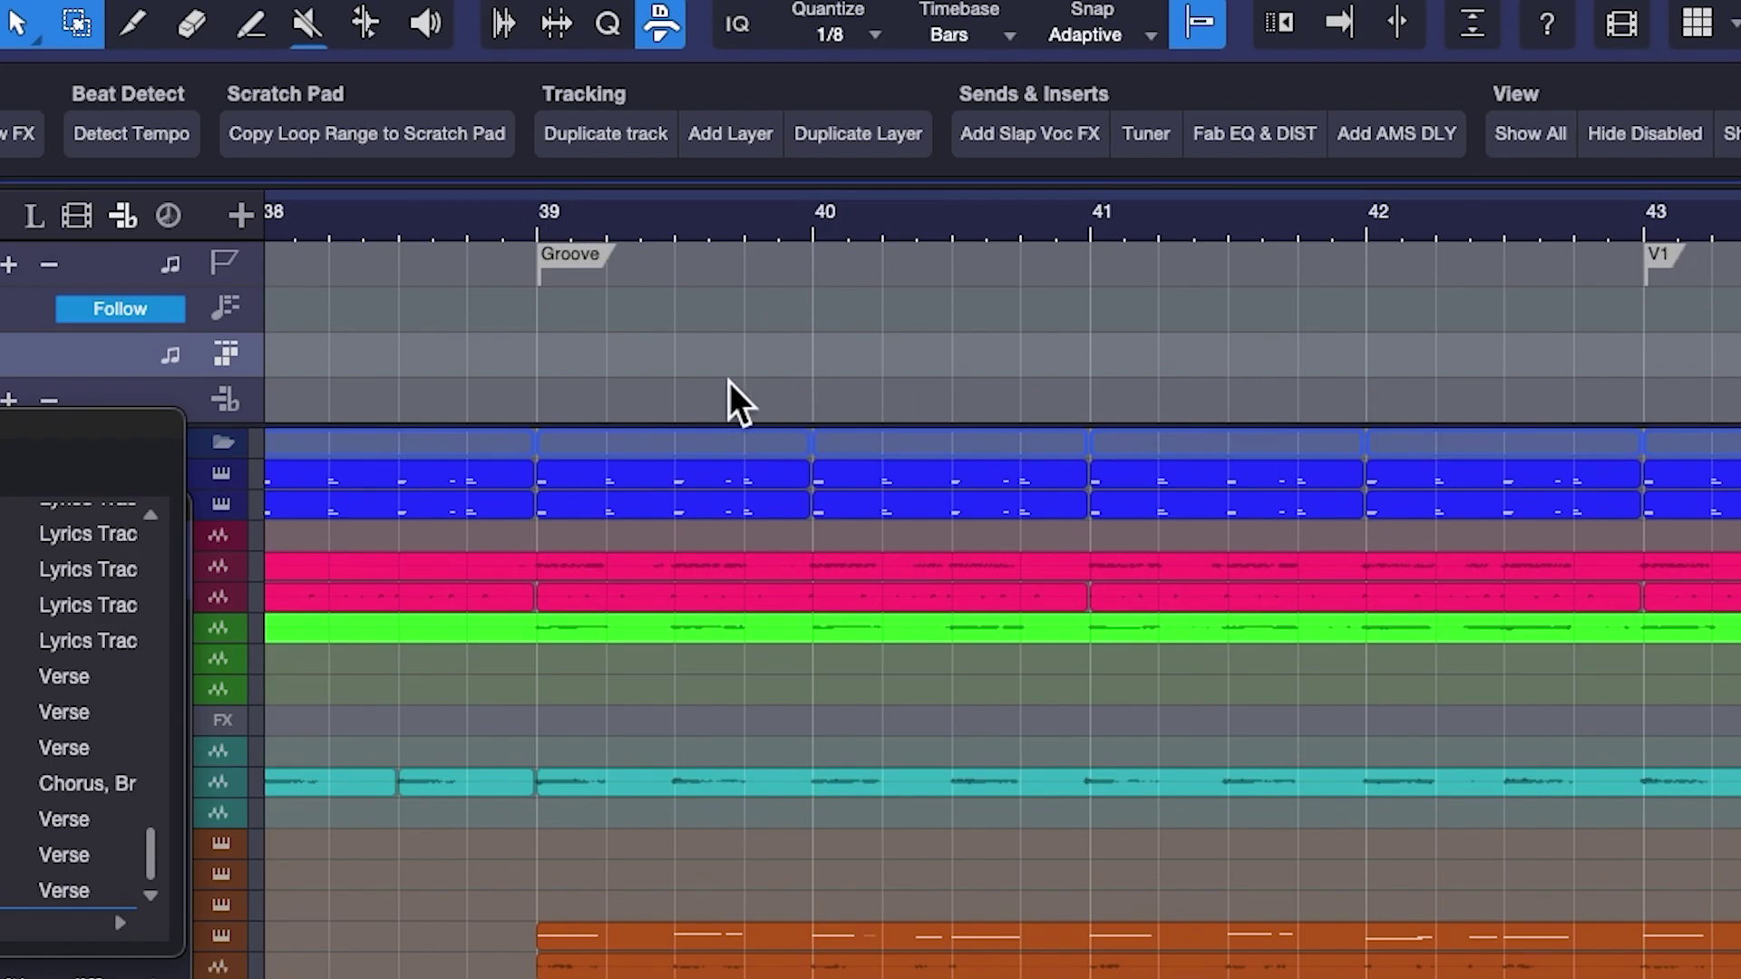
super+click(698, 354)
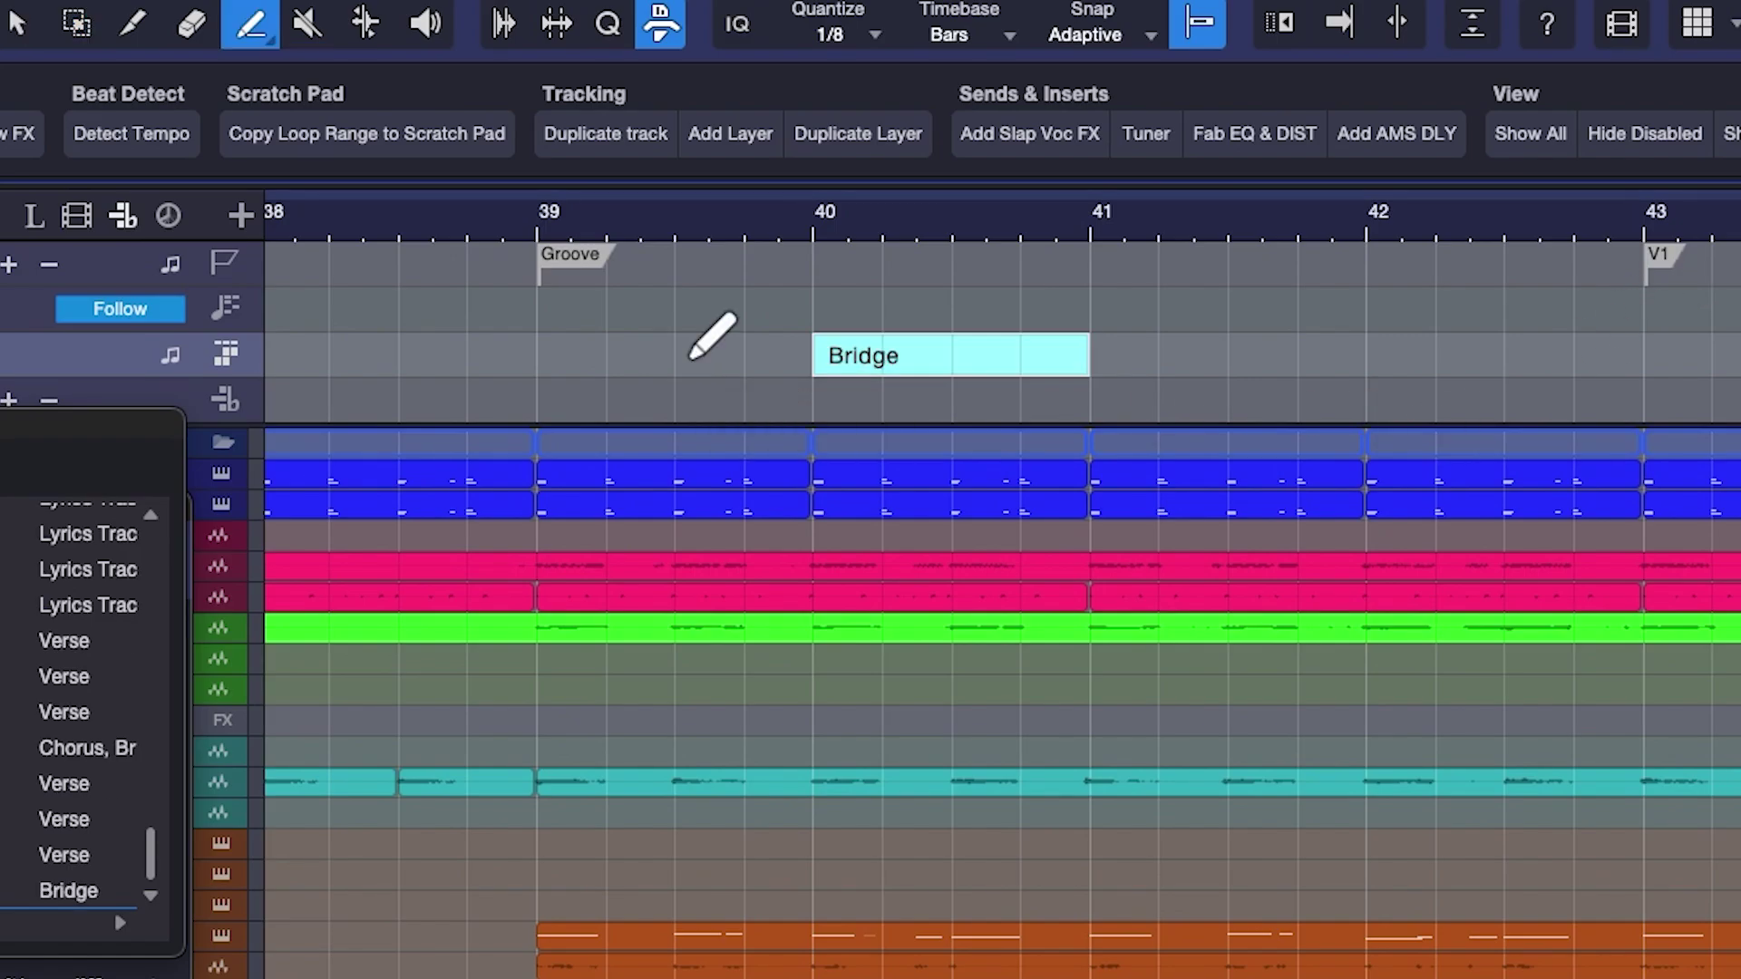
drag(812, 358, 540, 381)
drag(1092, 358, 1623, 369)
Copy the Bridge to bar 53 and place the long Verse right after it at bar 57
key(z)
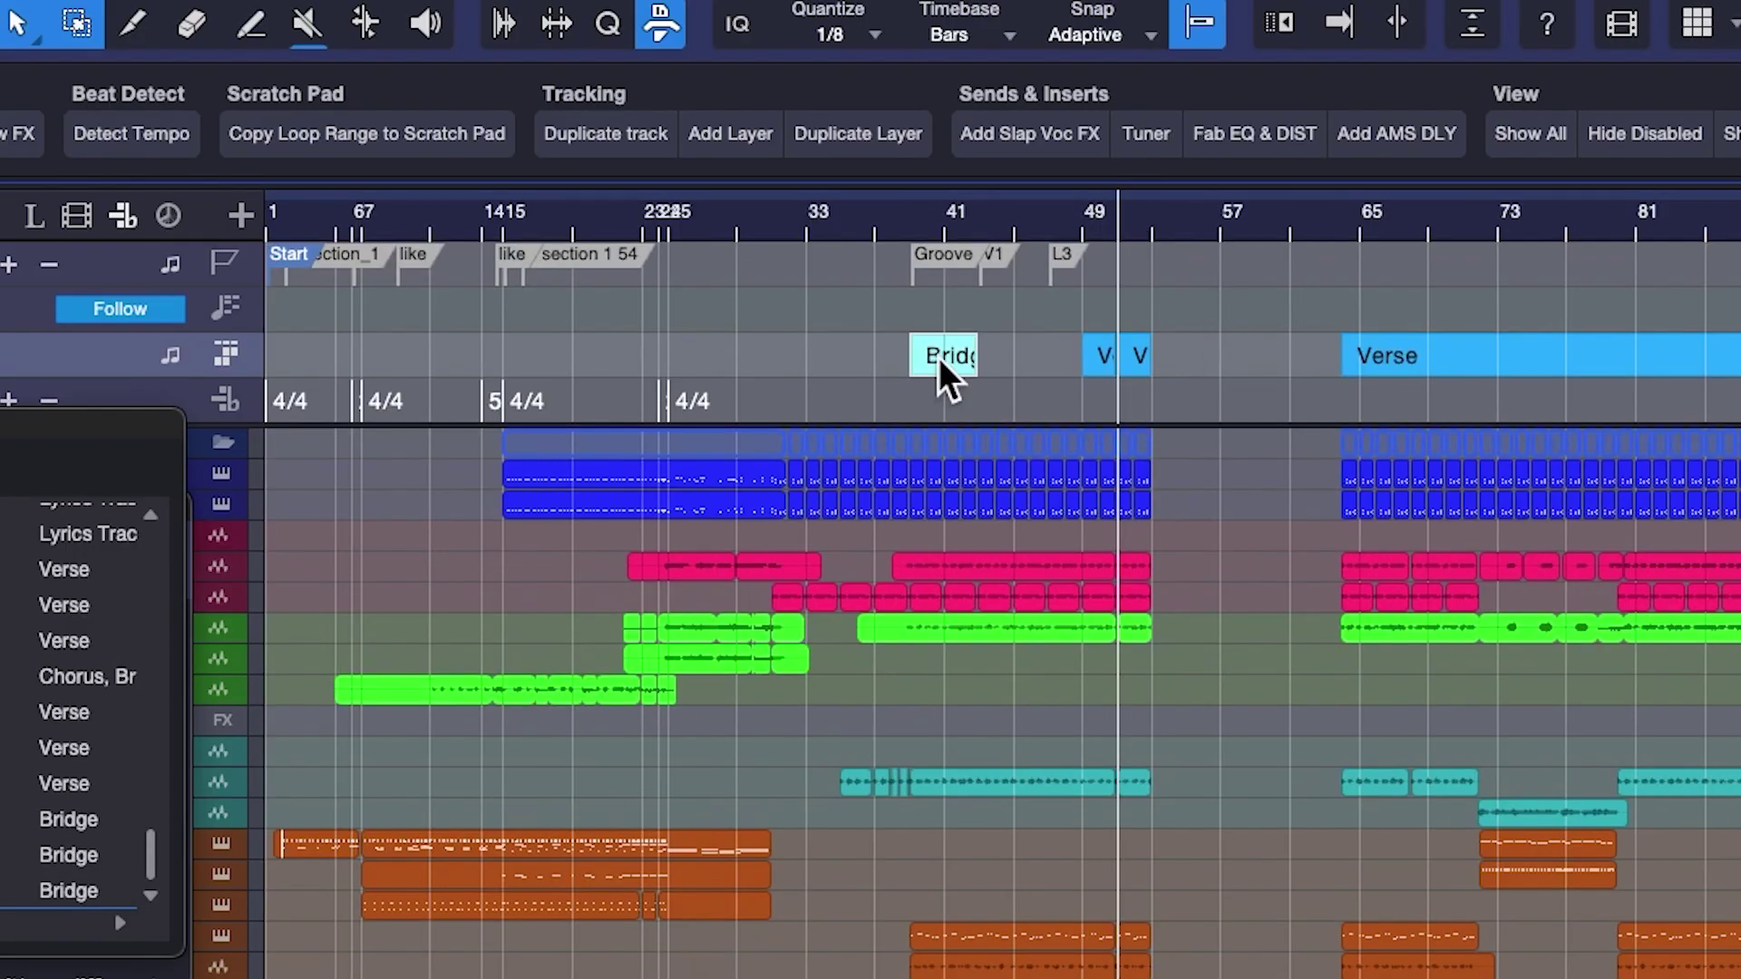
drag(938, 357, 1216, 351)
key(z)
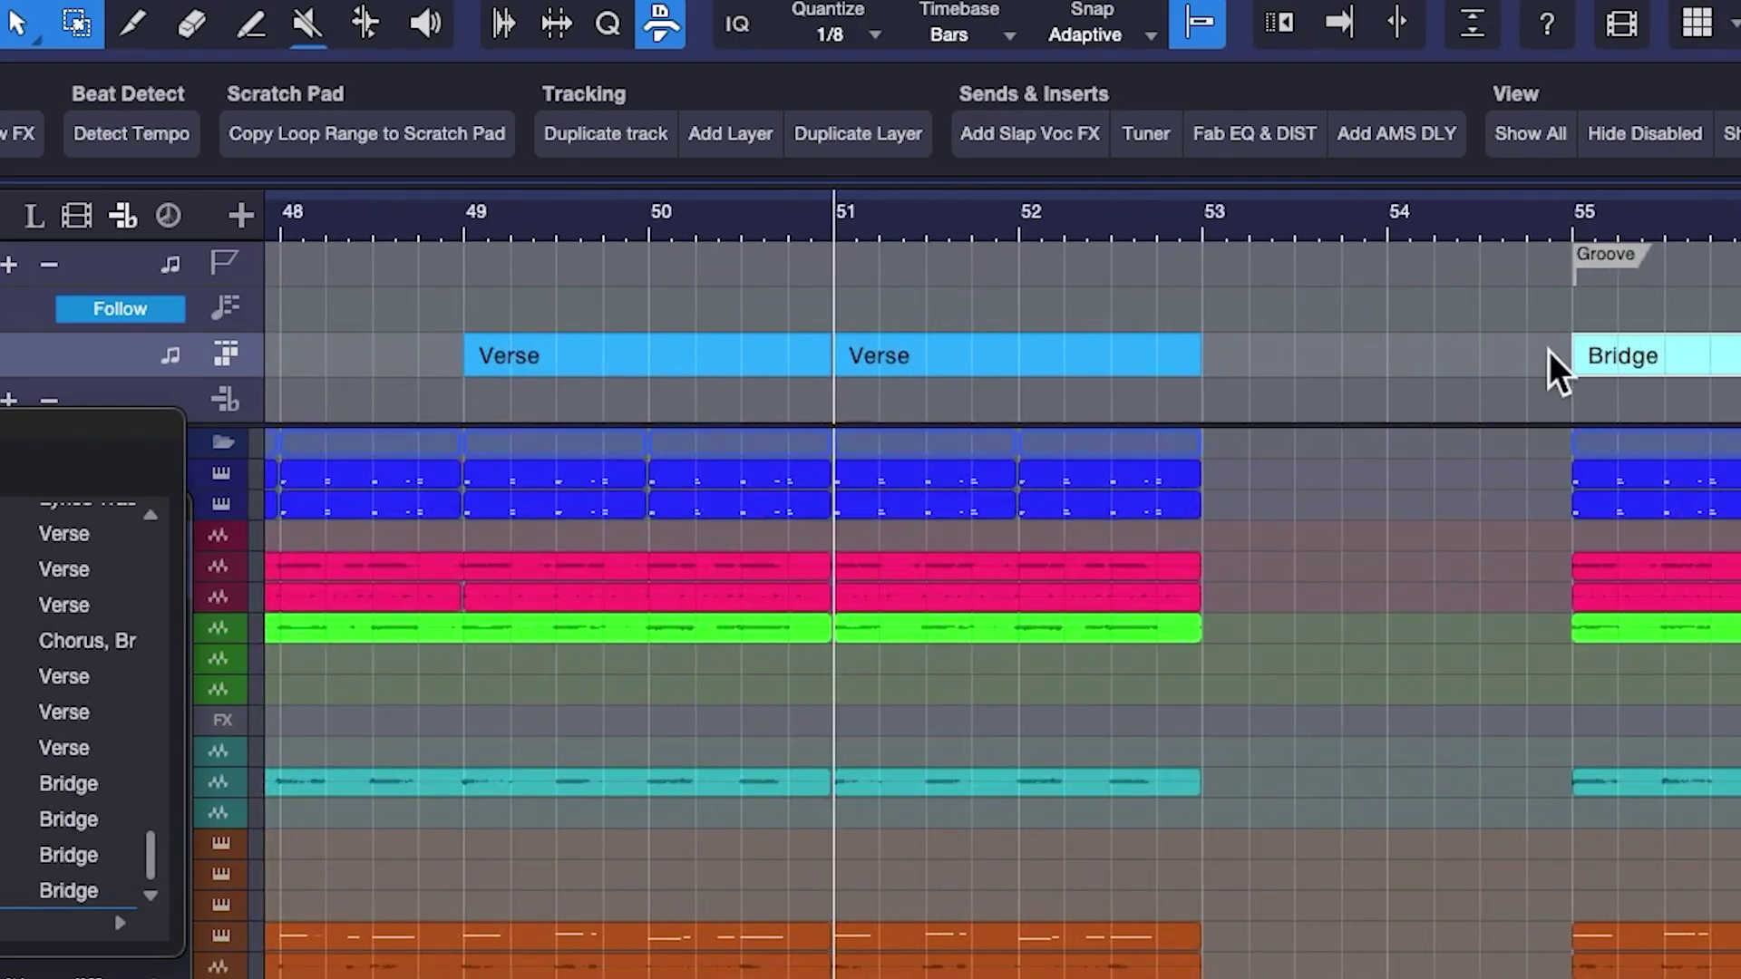
drag(1732, 355, 1360, 378)
key(w)
key(f)
drag(1736, 356, 1477, 361)
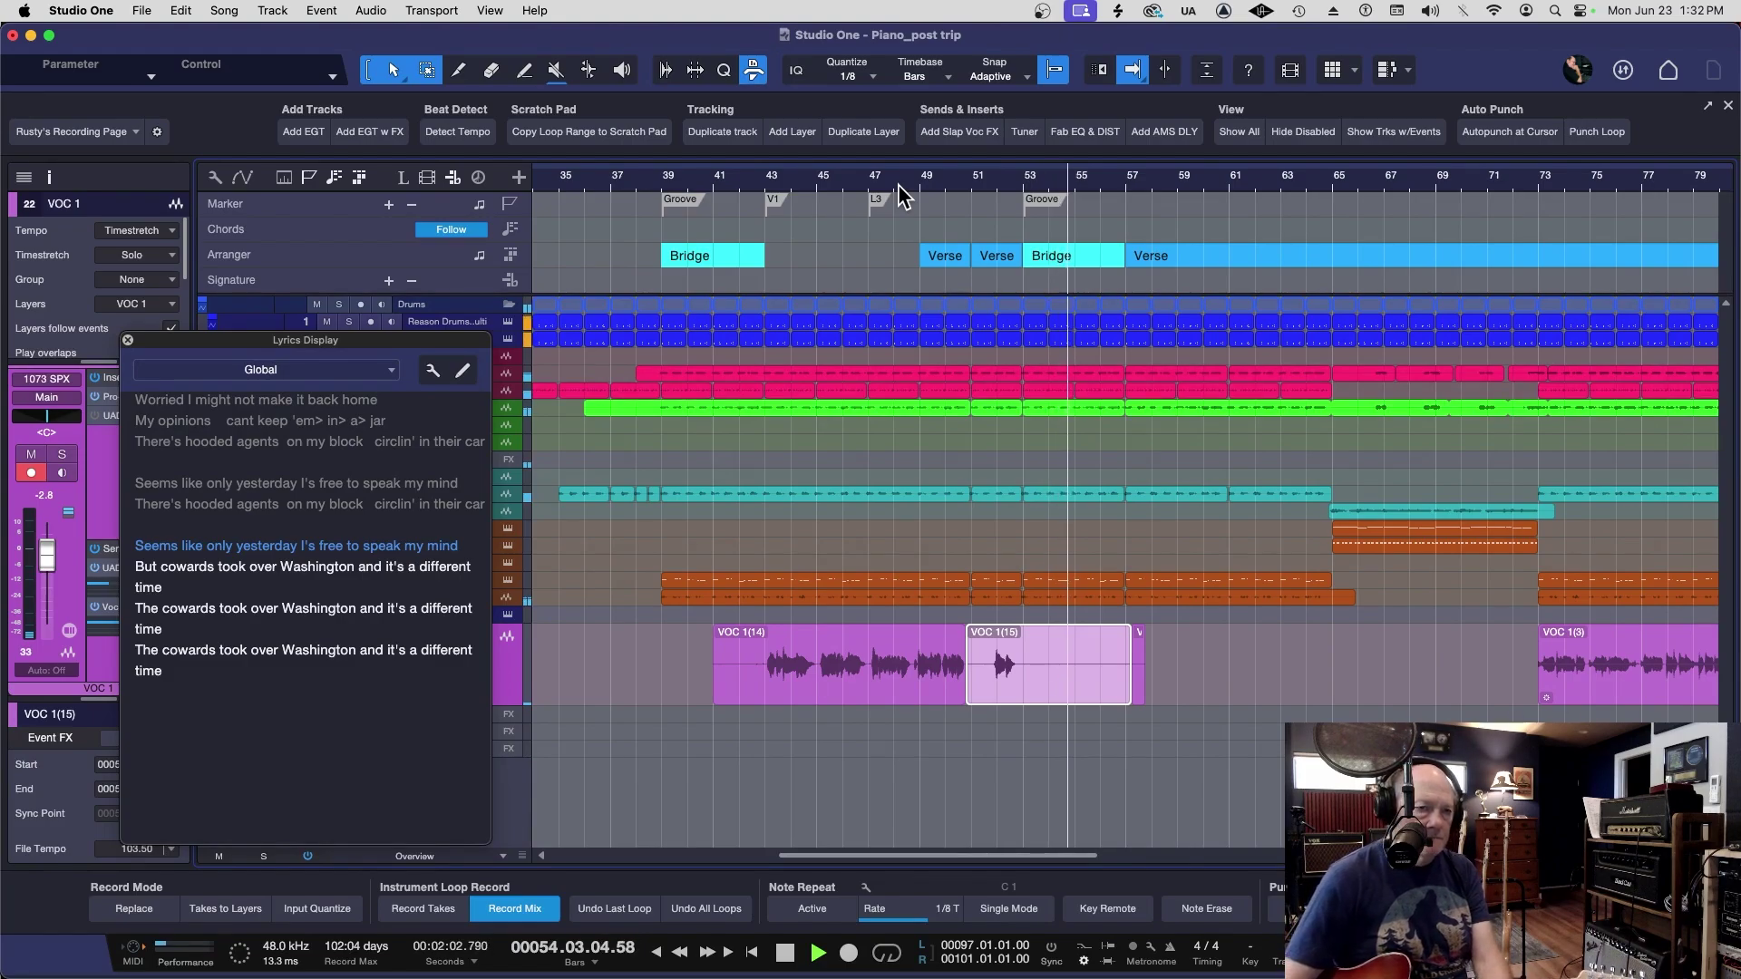
Stop playback and move the short Bridge section to the end of the song
key(space)
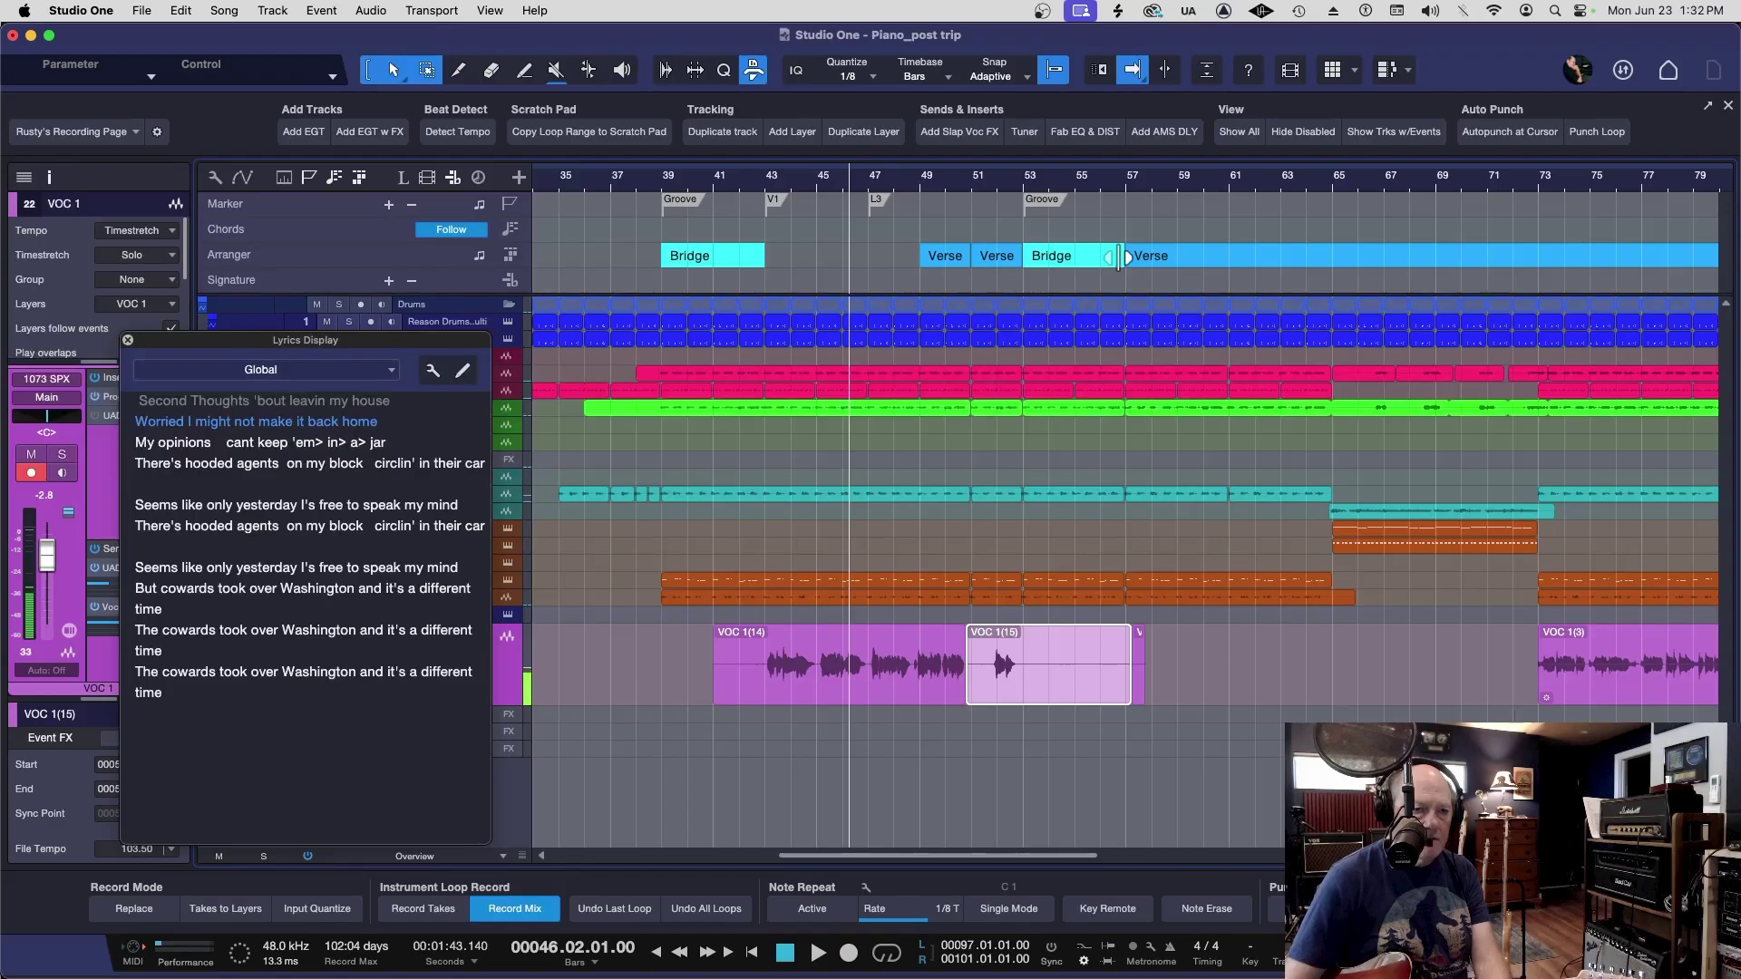
key(w)
key(w)
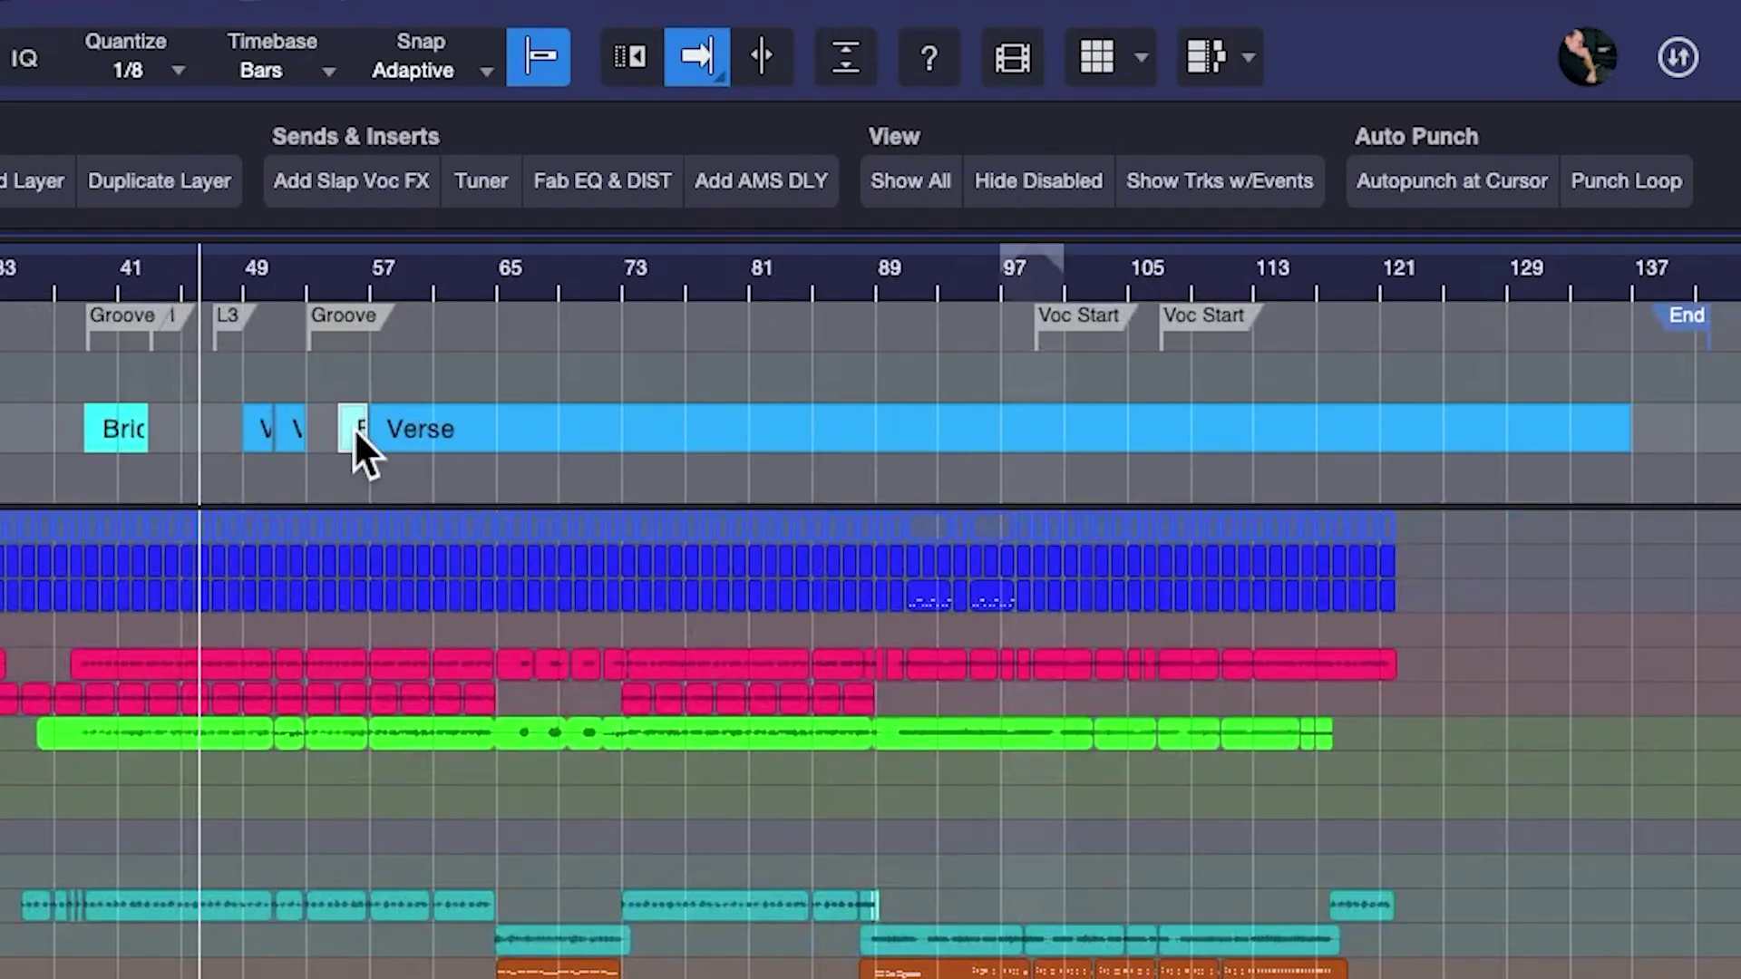
drag(347, 426, 1714, 478)
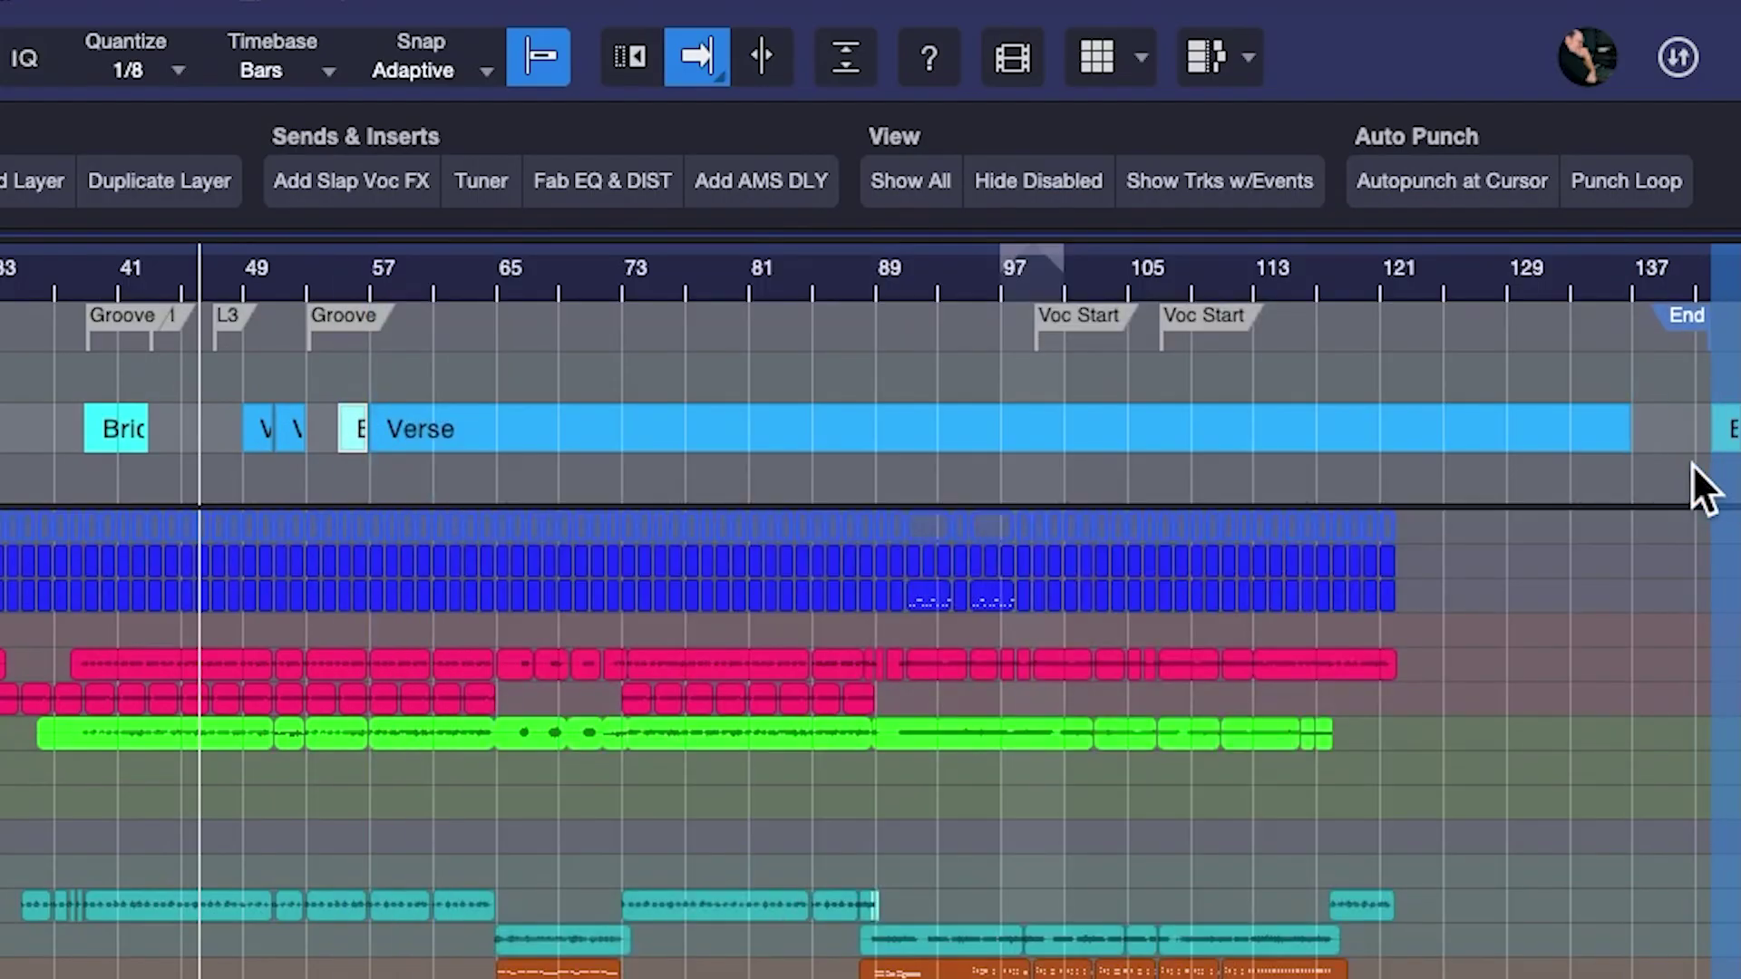
scroll(424, 285, up, 5)
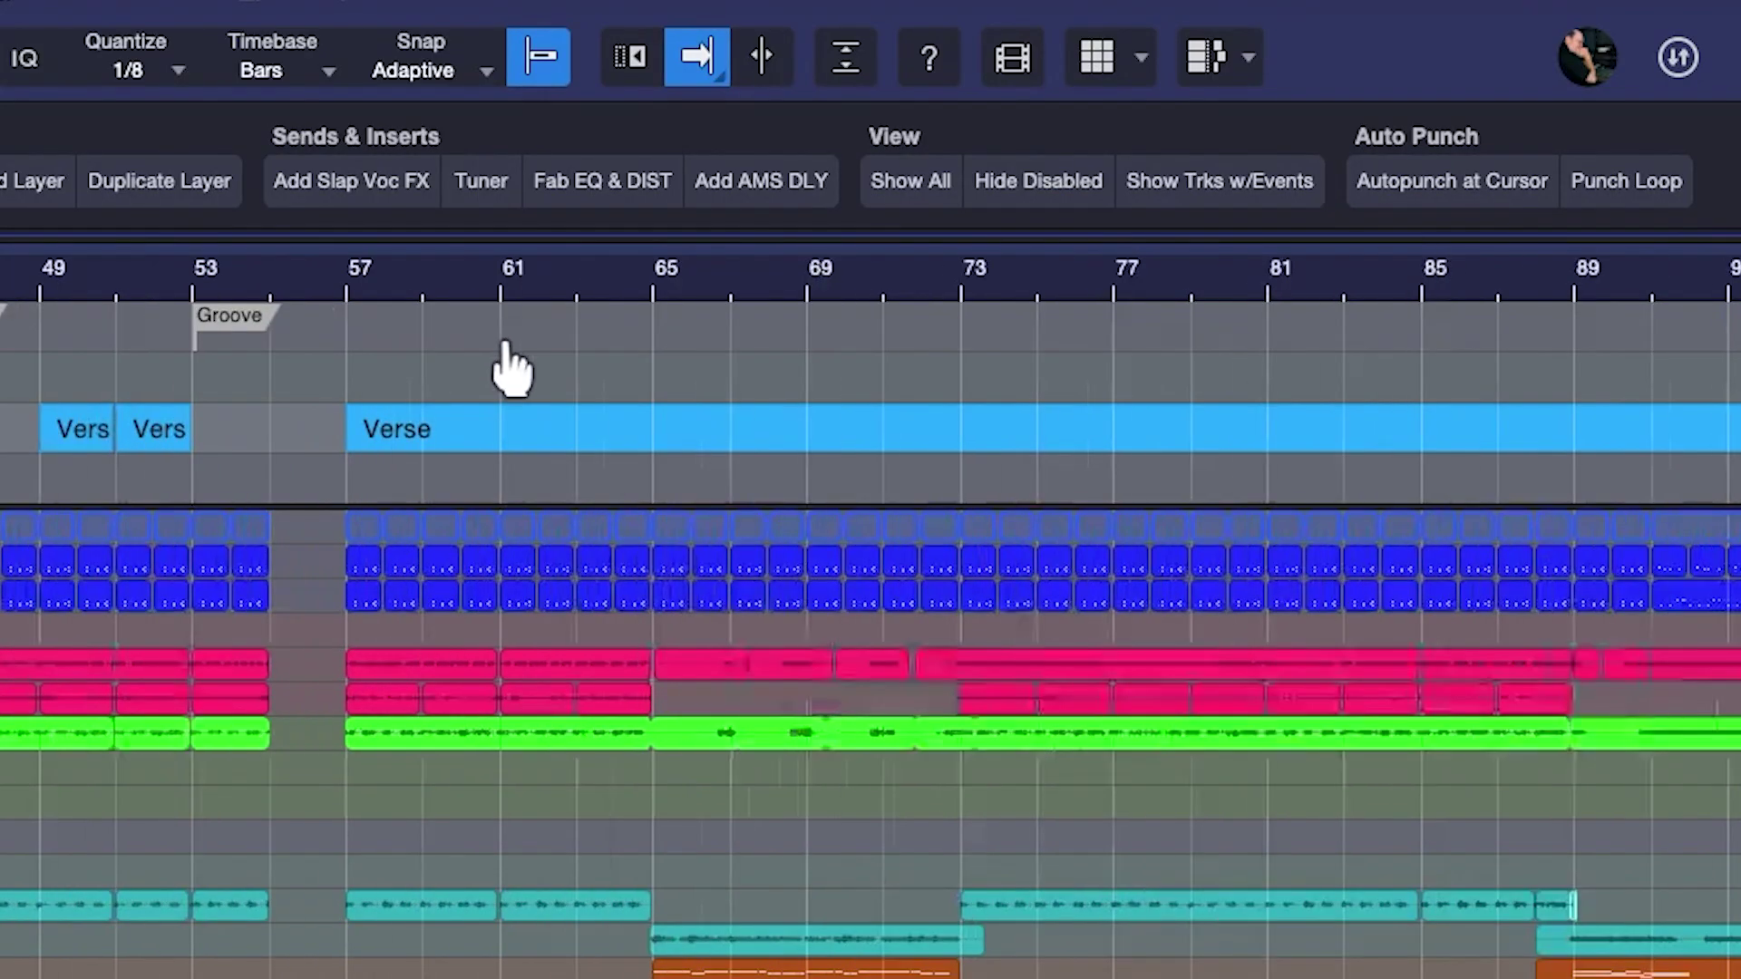
Move the long Verse back to bar 55 and audition from bar 50 and the song's end
drag(711, 437, 547, 455)
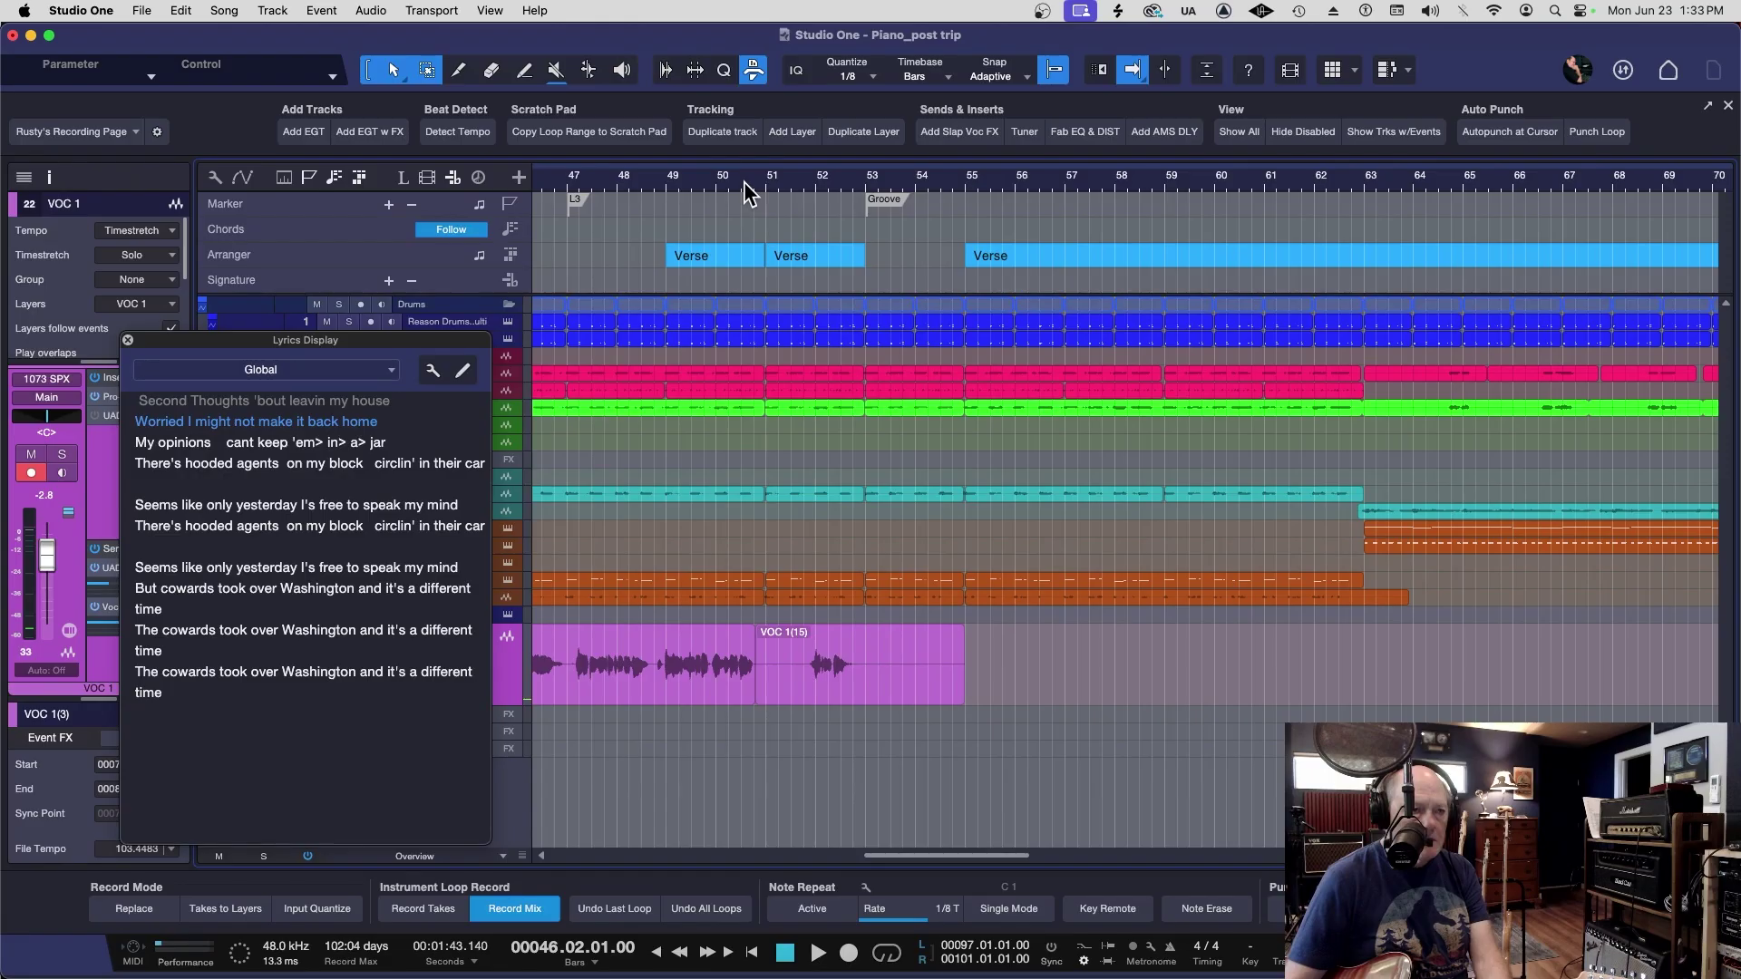
click(743, 190)
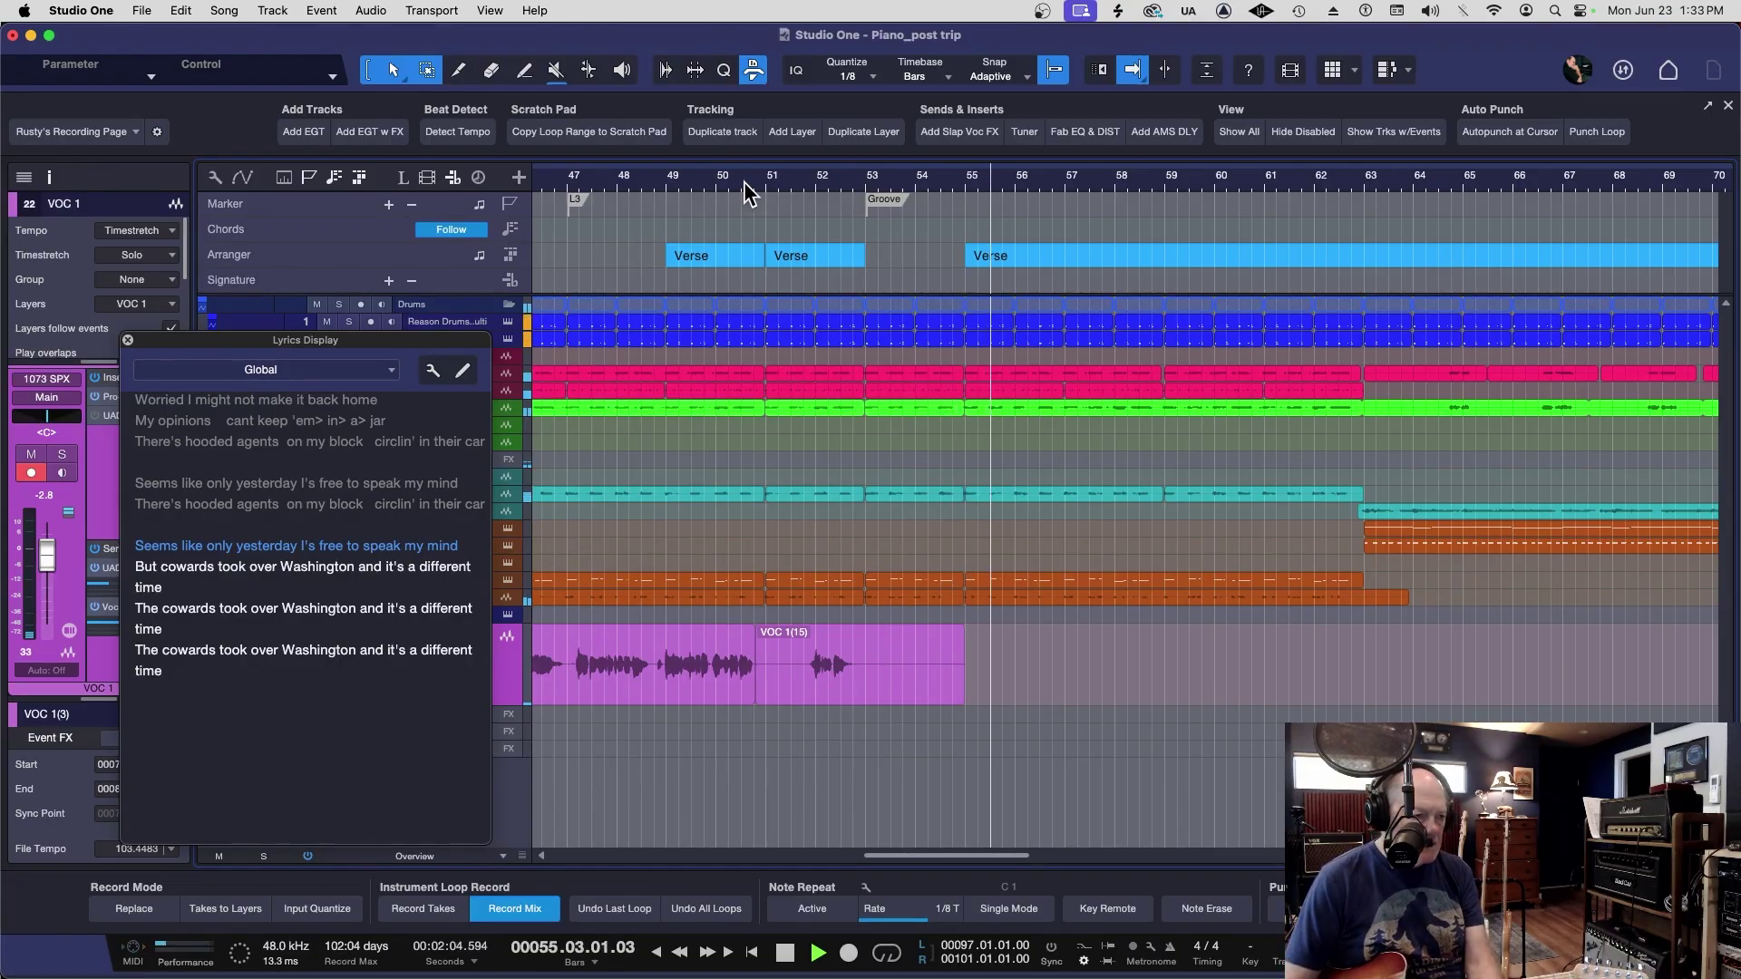
key(space)
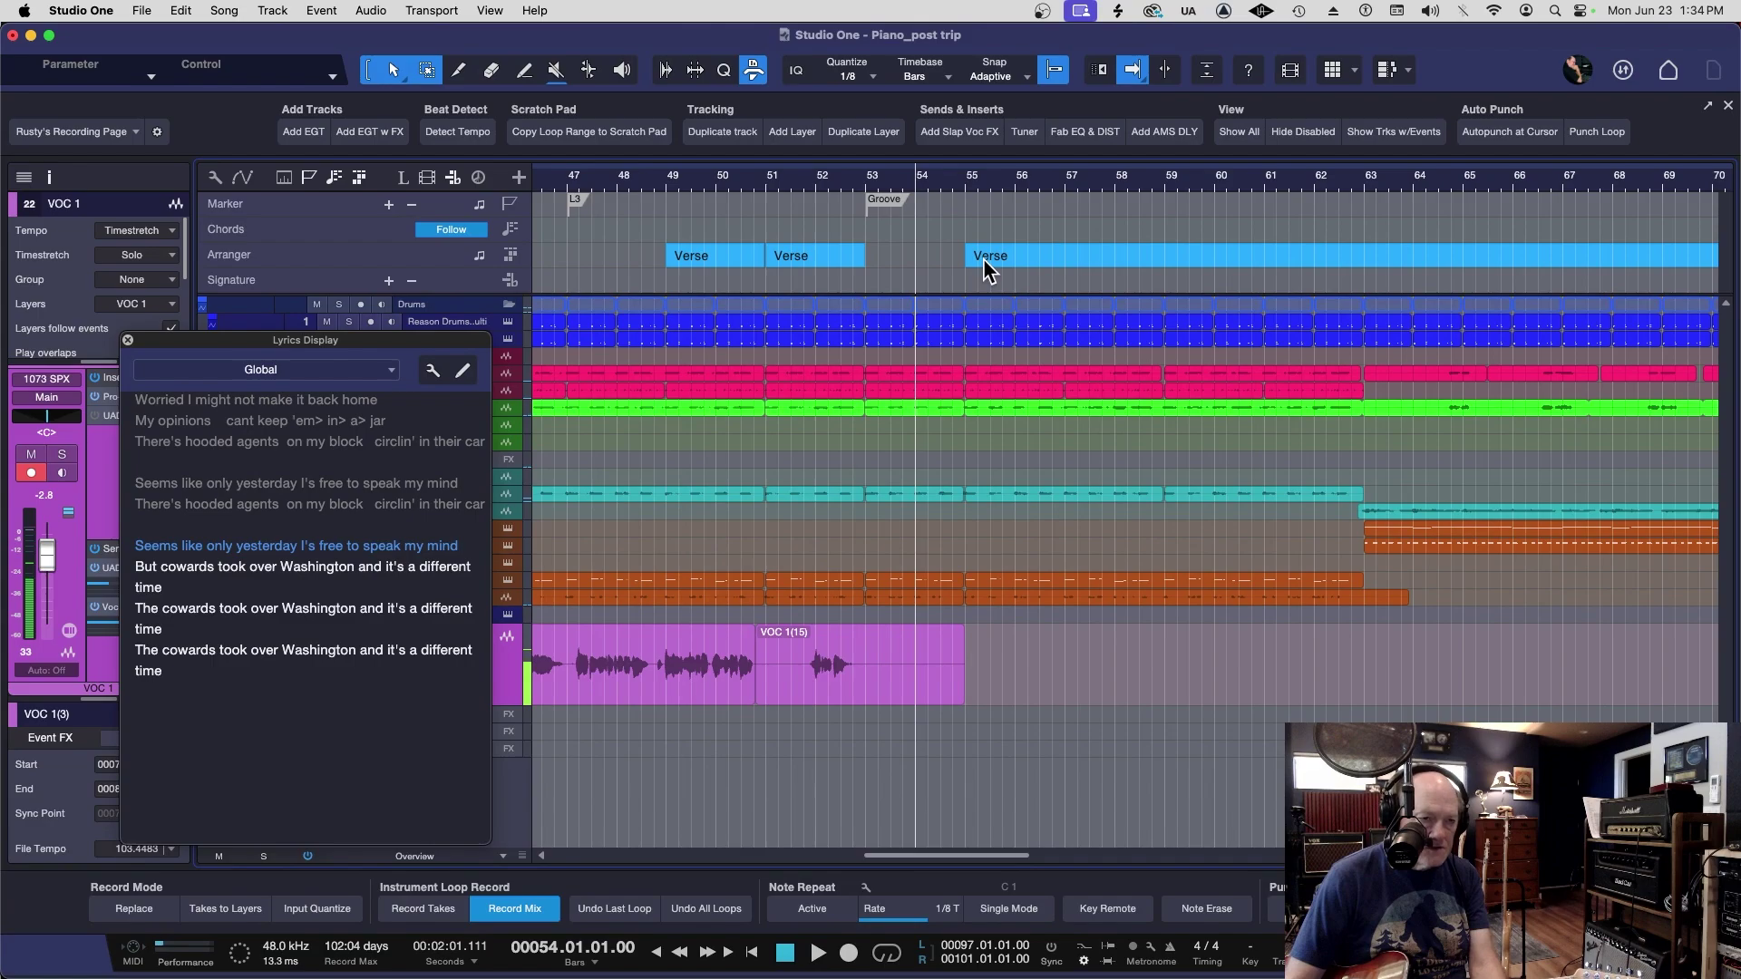
key(End)
key(space)
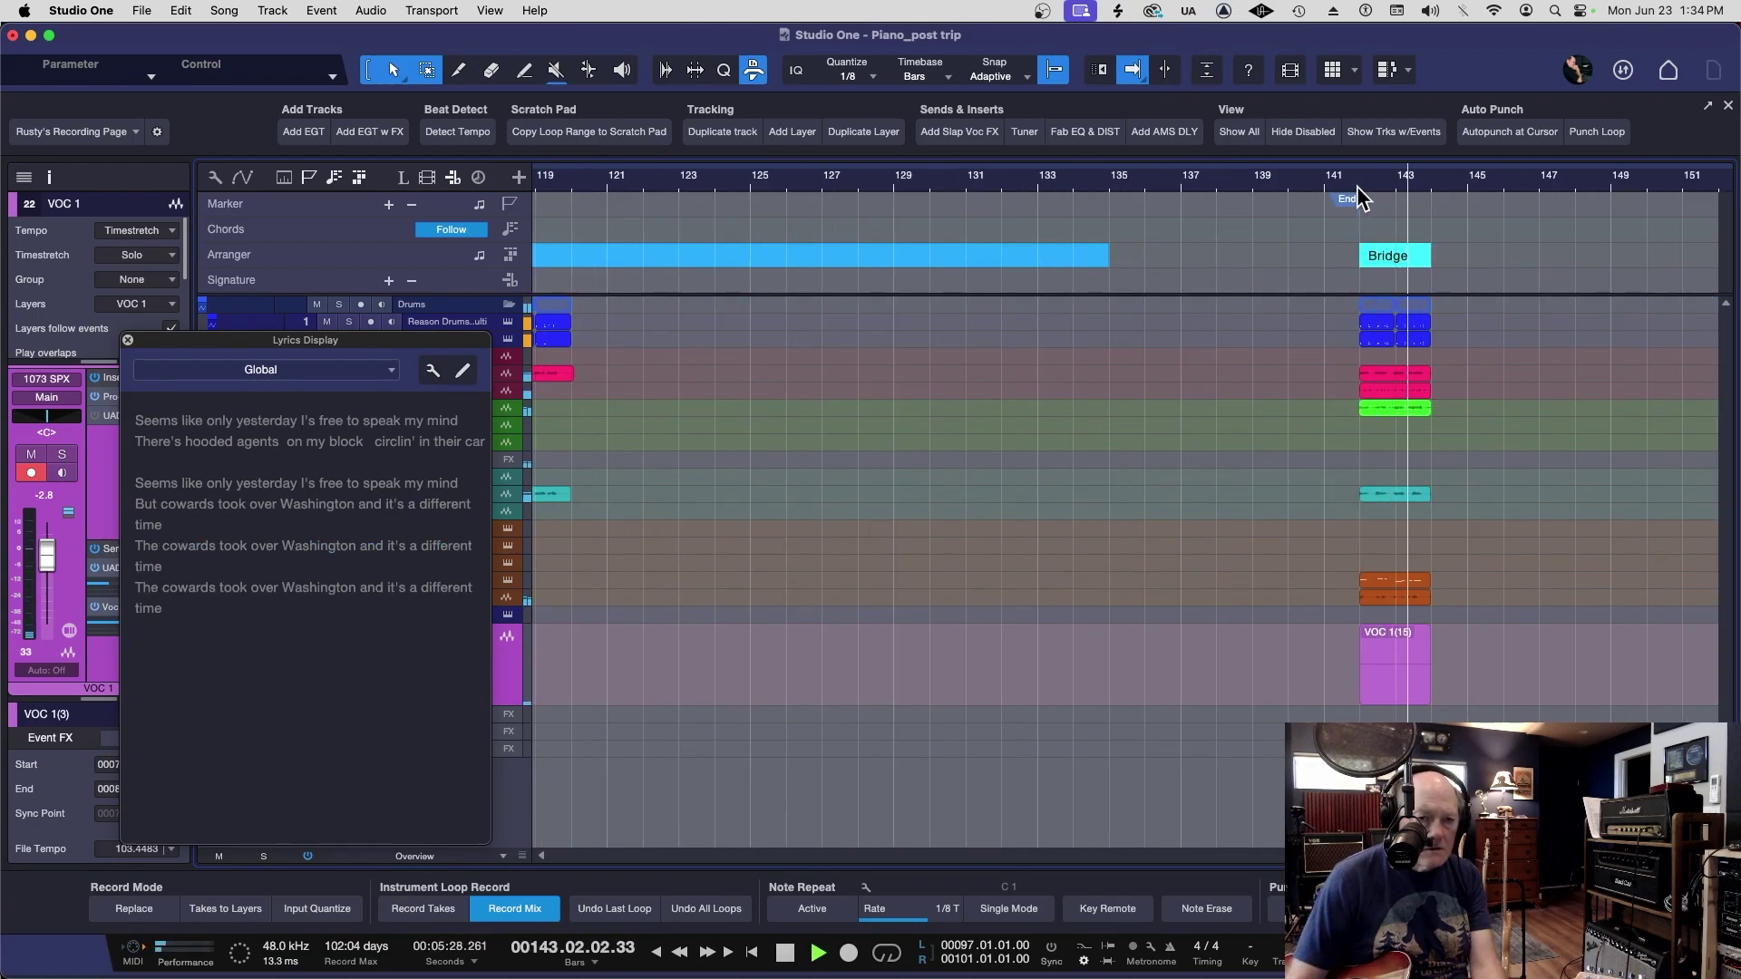
key(space)
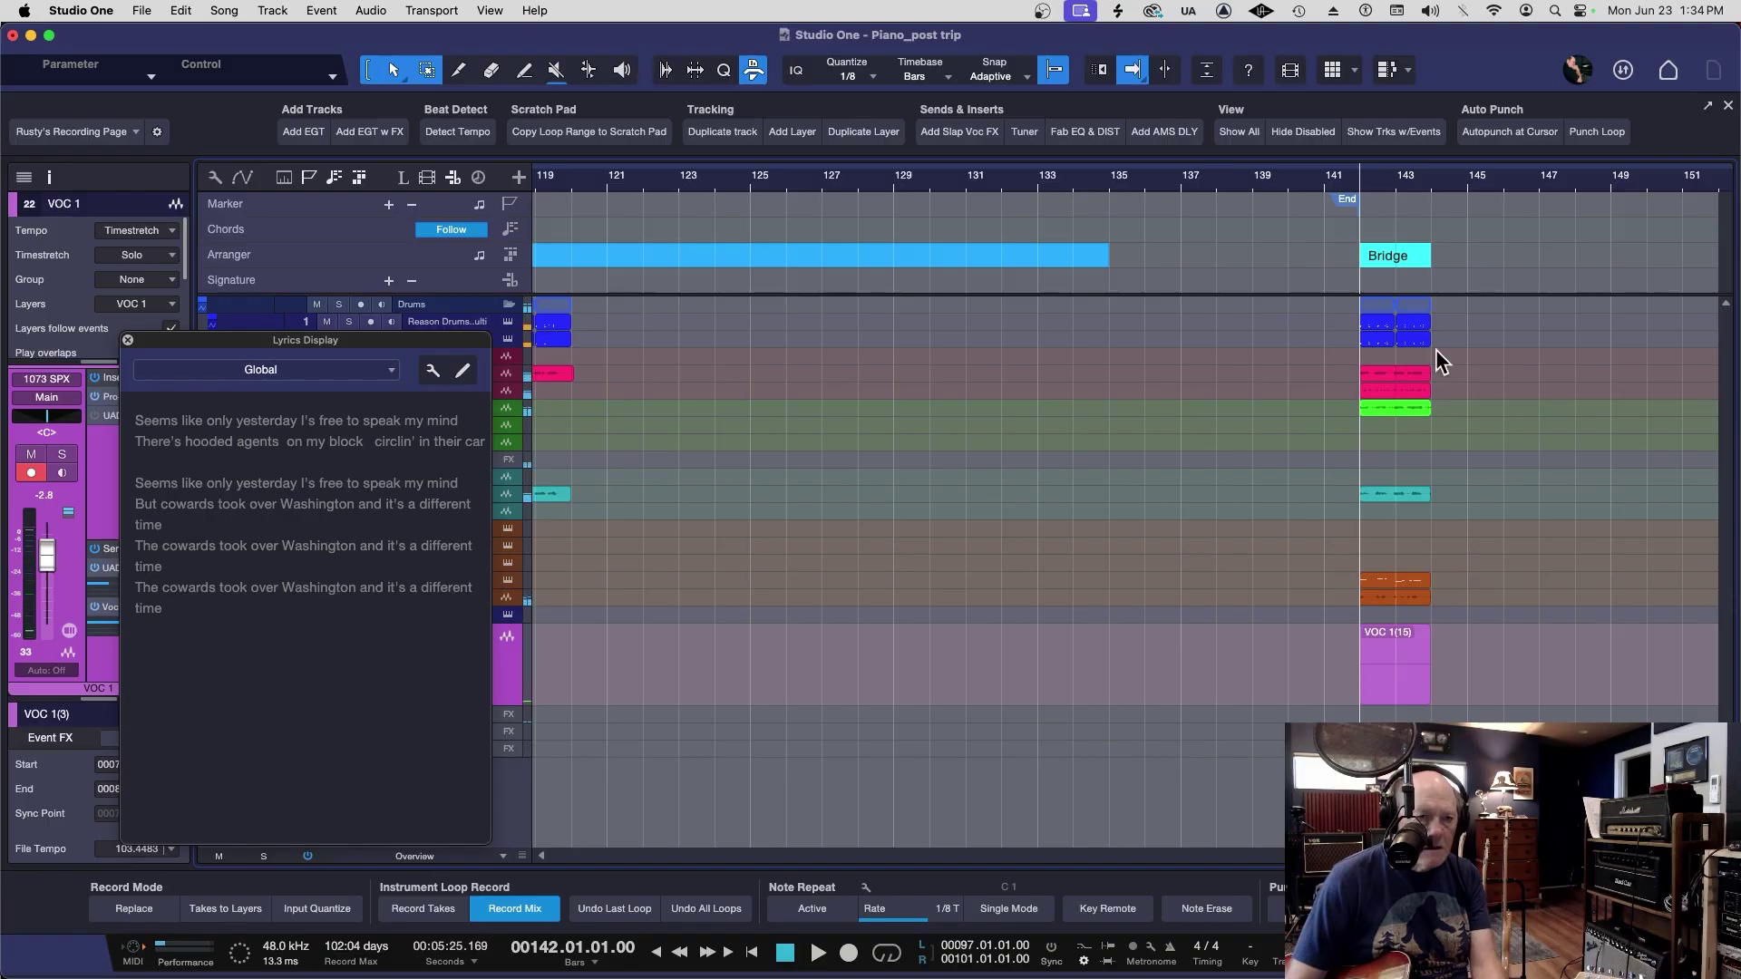
Paint a new one-bar section at bar 54 and move it to the song's end
scroll(1434, 354, left, 15)
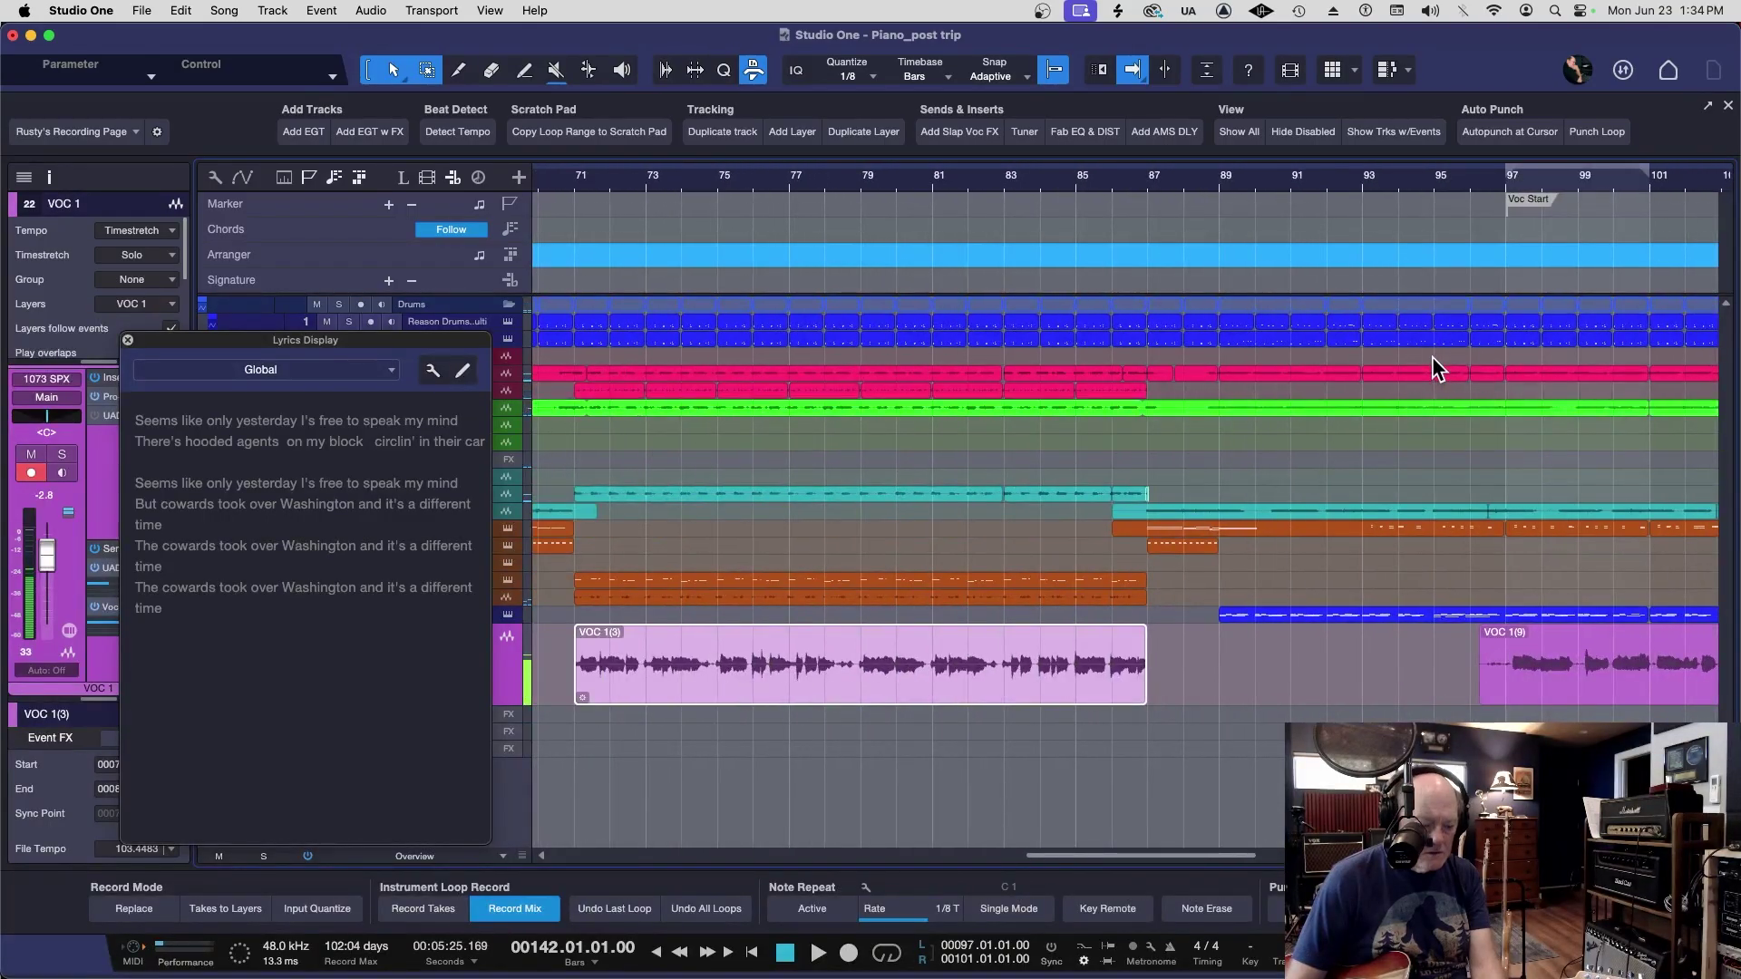
scroll(1432, 357, up, 5)
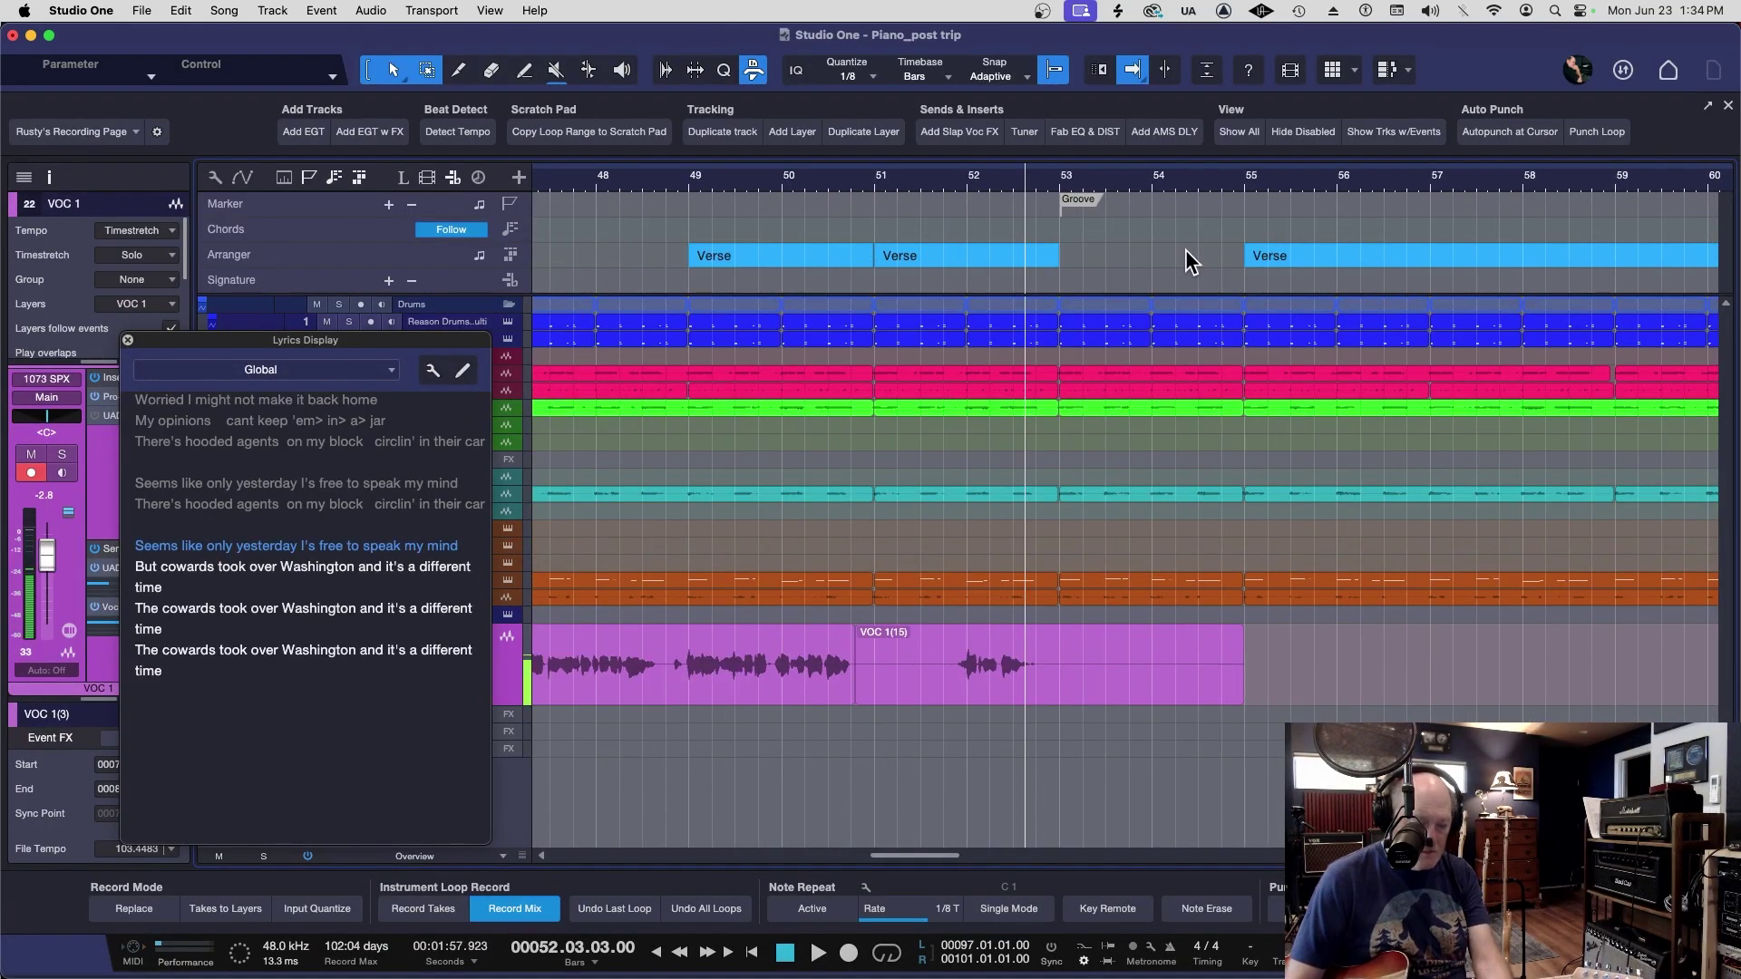
key(5)
click(1188, 253)
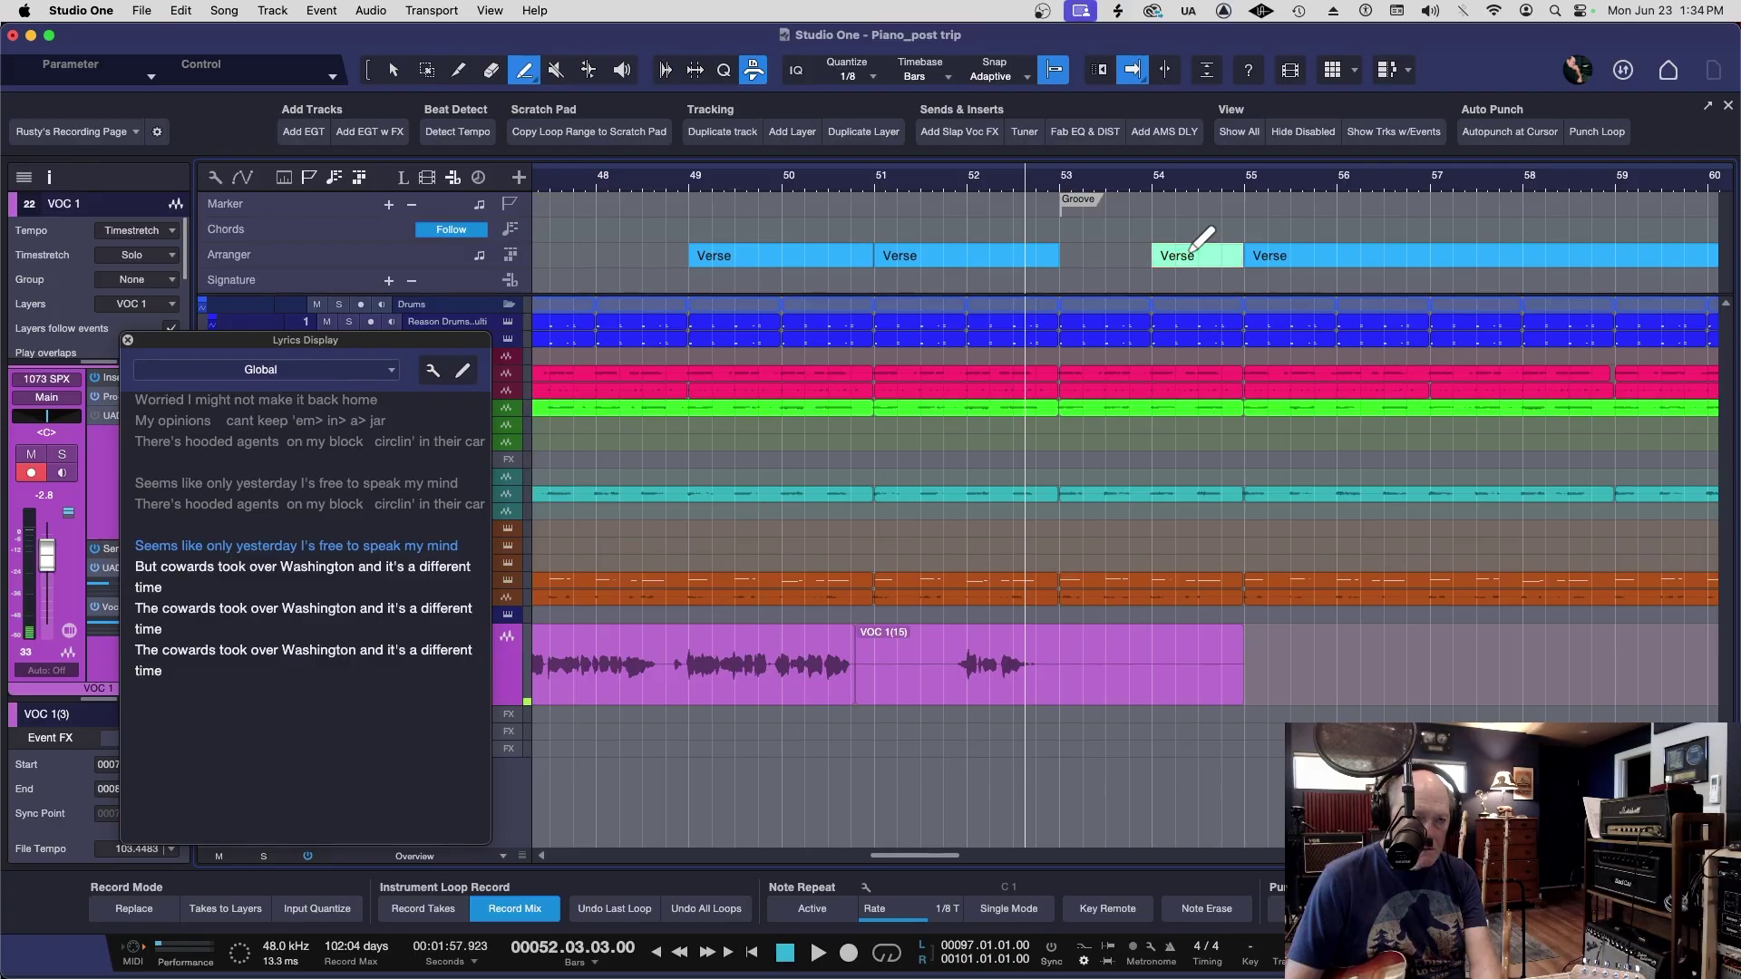
scroll(1151, 248, down, 5)
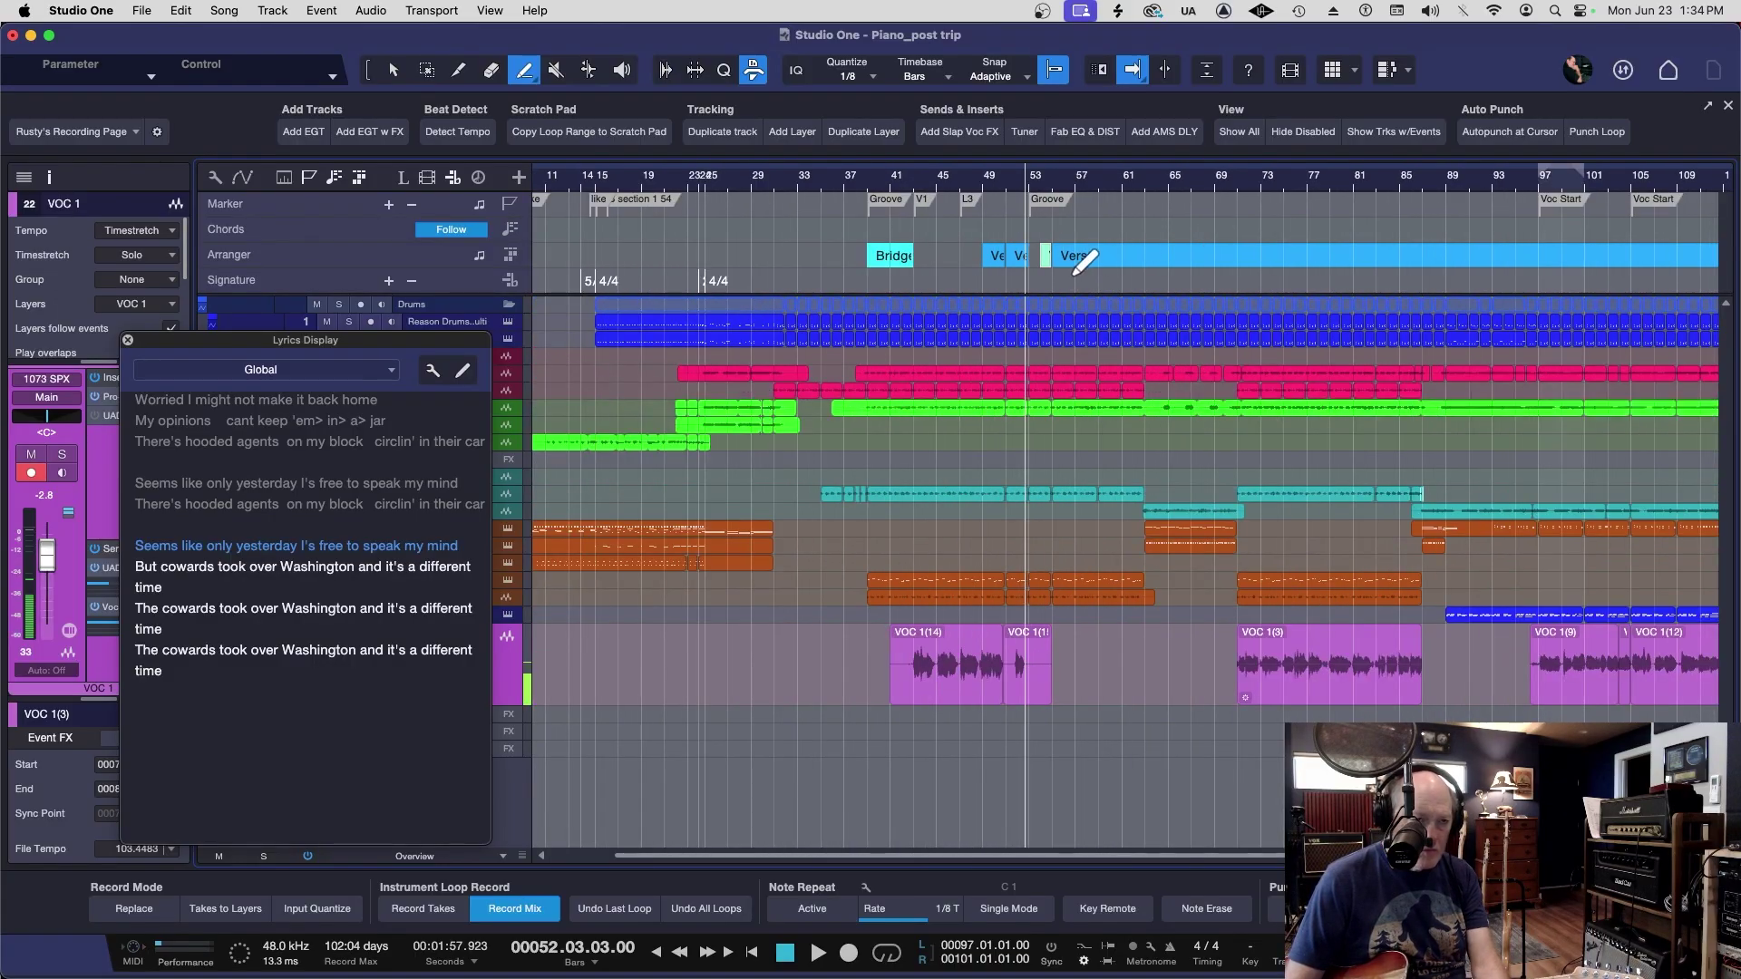
scroll(1085, 261, right, 5)
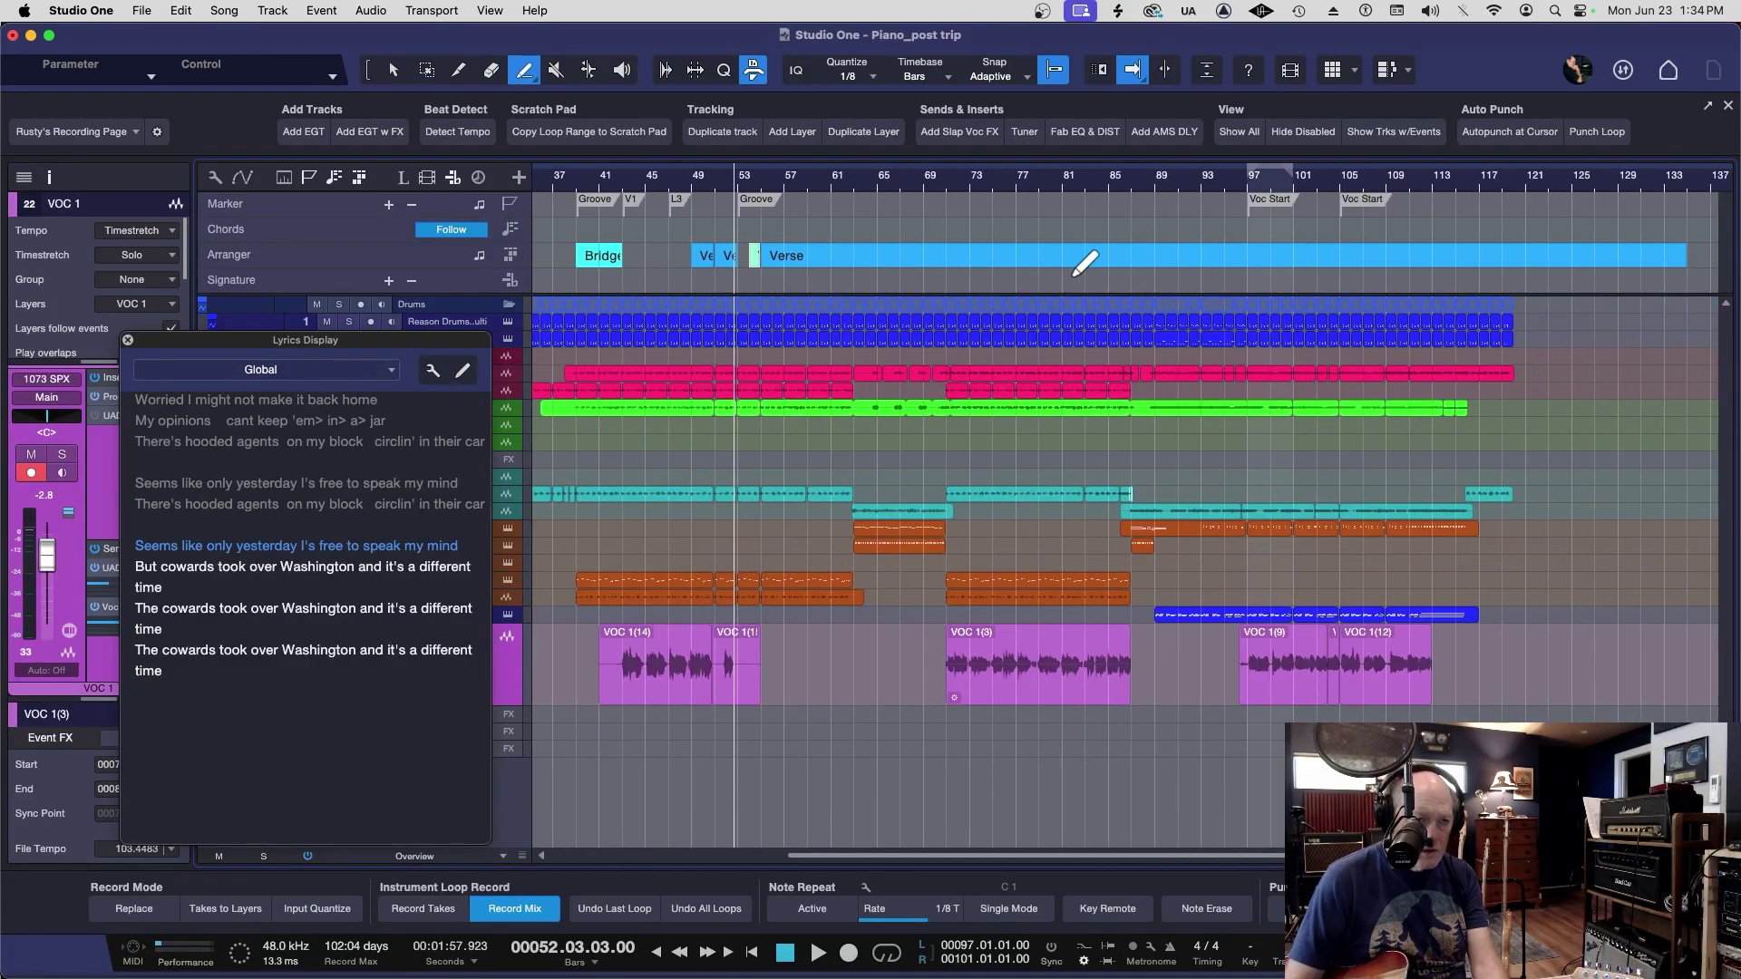
key(1)
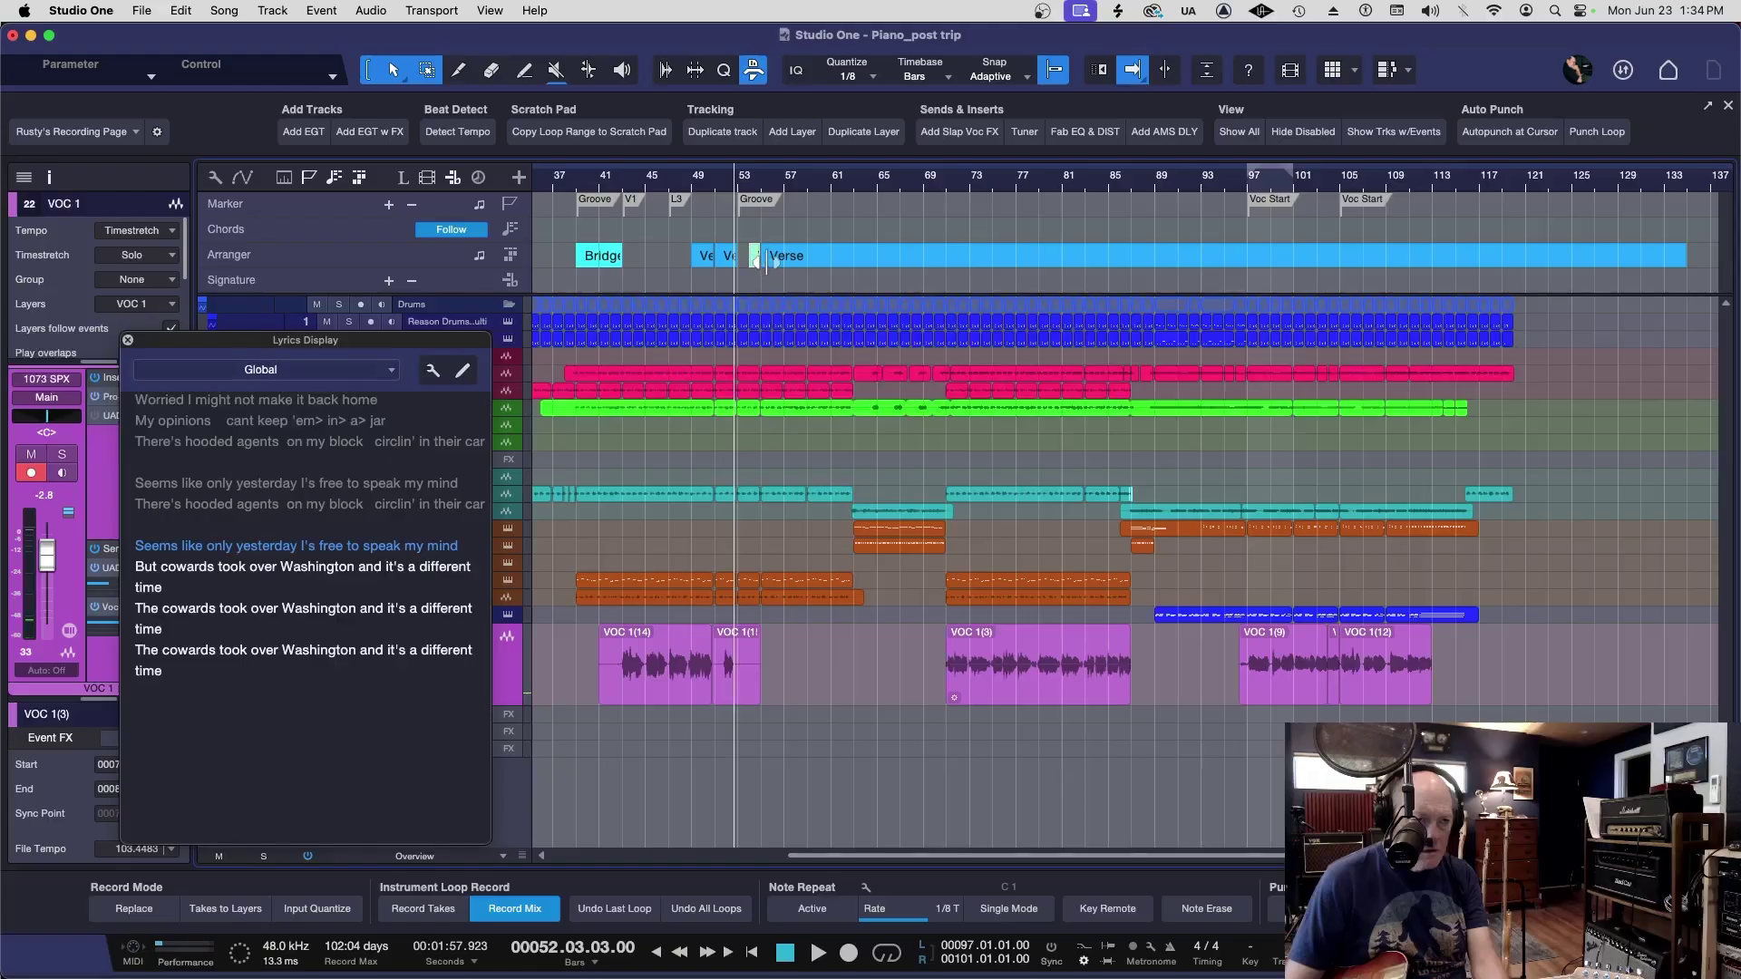
drag(753, 258, 1695, 272)
Shorten the end Bridge so it starts at bar 143
scroll(1612, 334, right, 3)
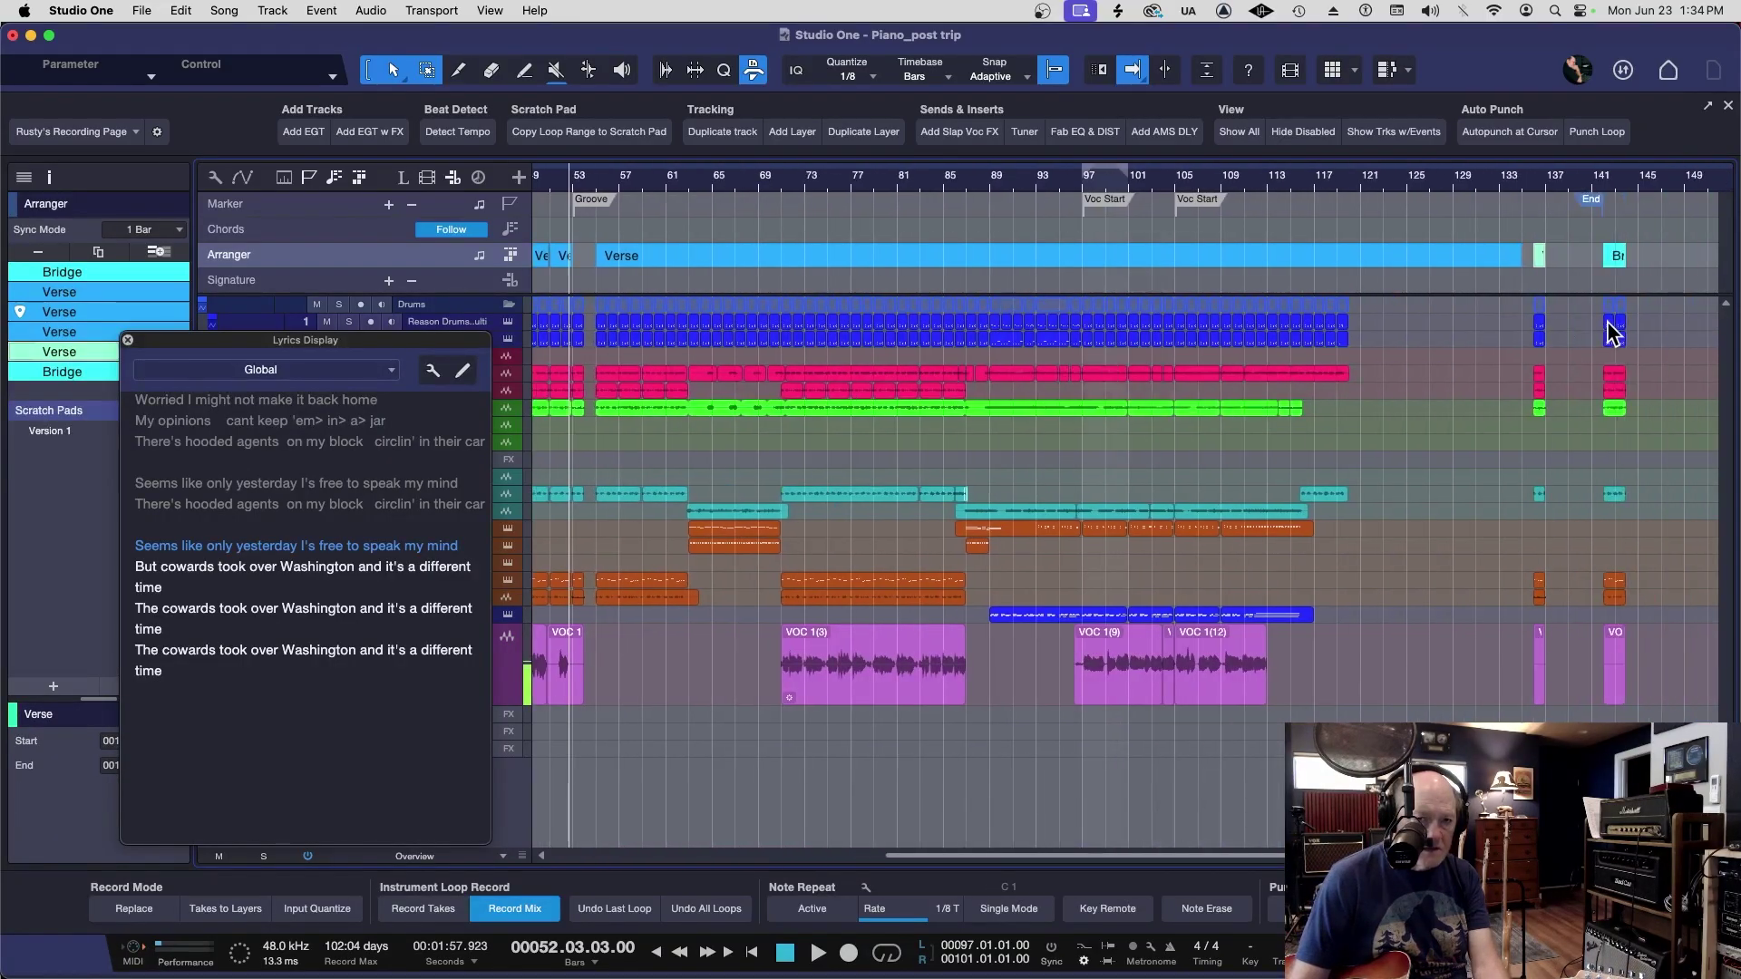
scroll(1600, 256, up, 5)
drag(1202, 260, 839, 241)
Place the one-bar Bridge directly before the long Verse and return the playhead to bar 52
scroll(946, 390, left, 5)
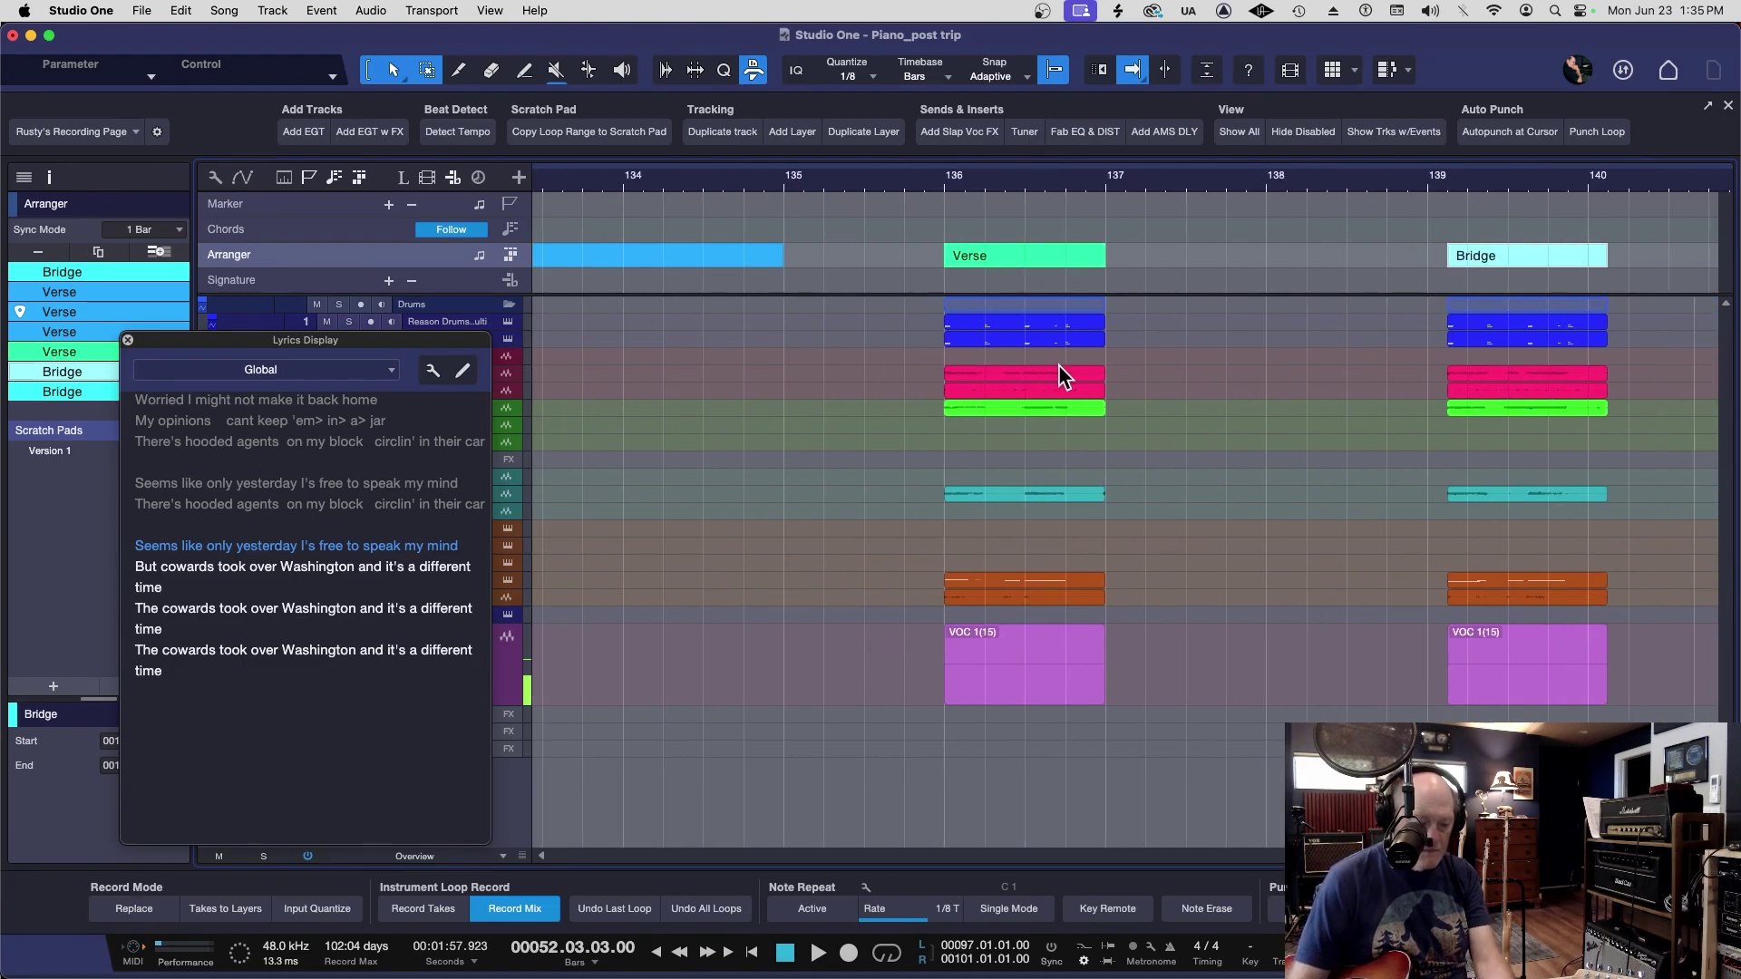
scroll(1133, 365, down, 10)
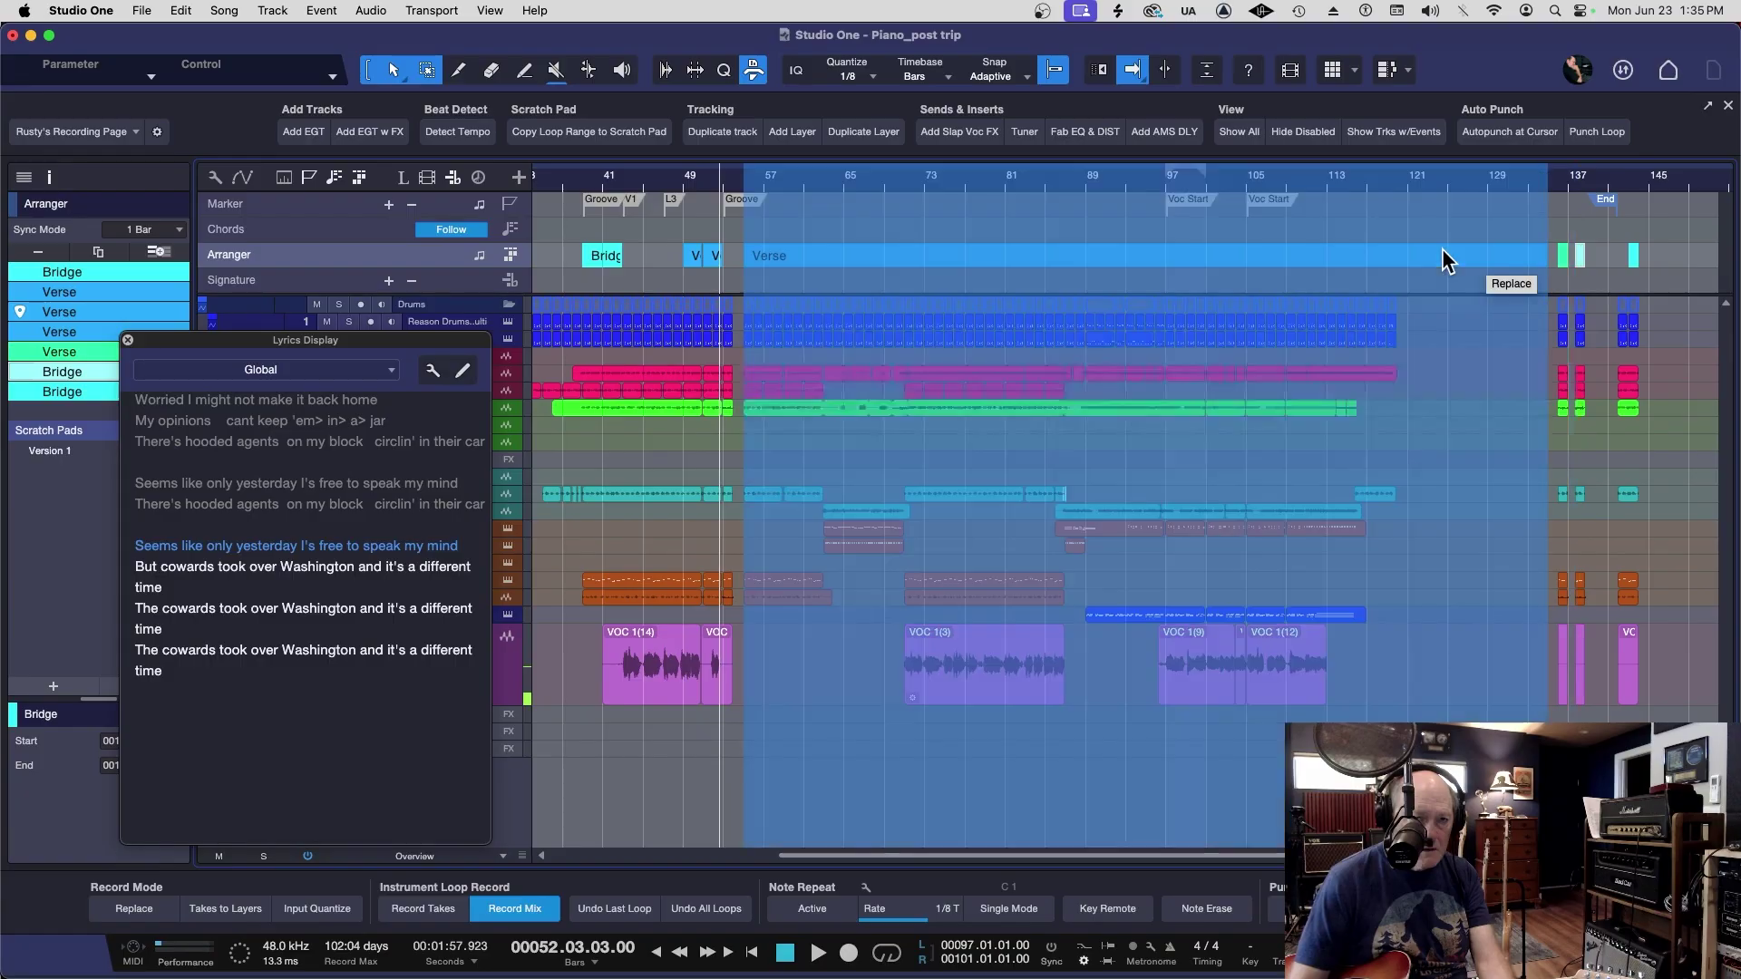
drag(1426, 260, 738, 262)
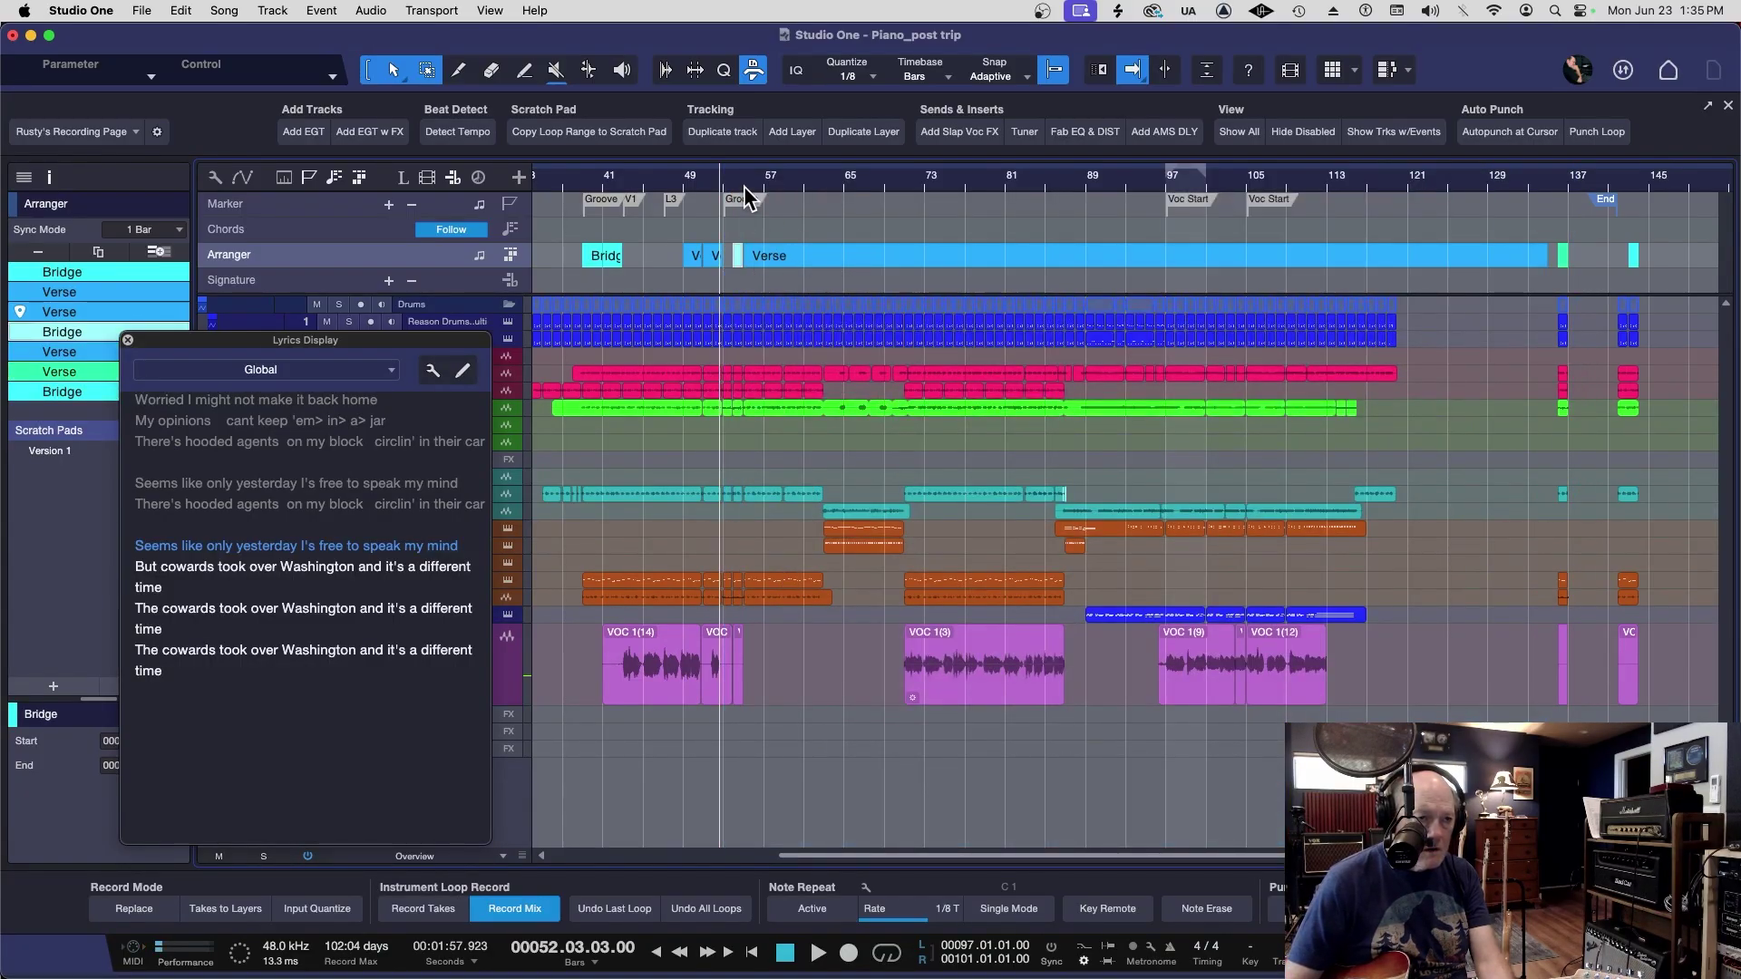
scroll(746, 194, up, 10)
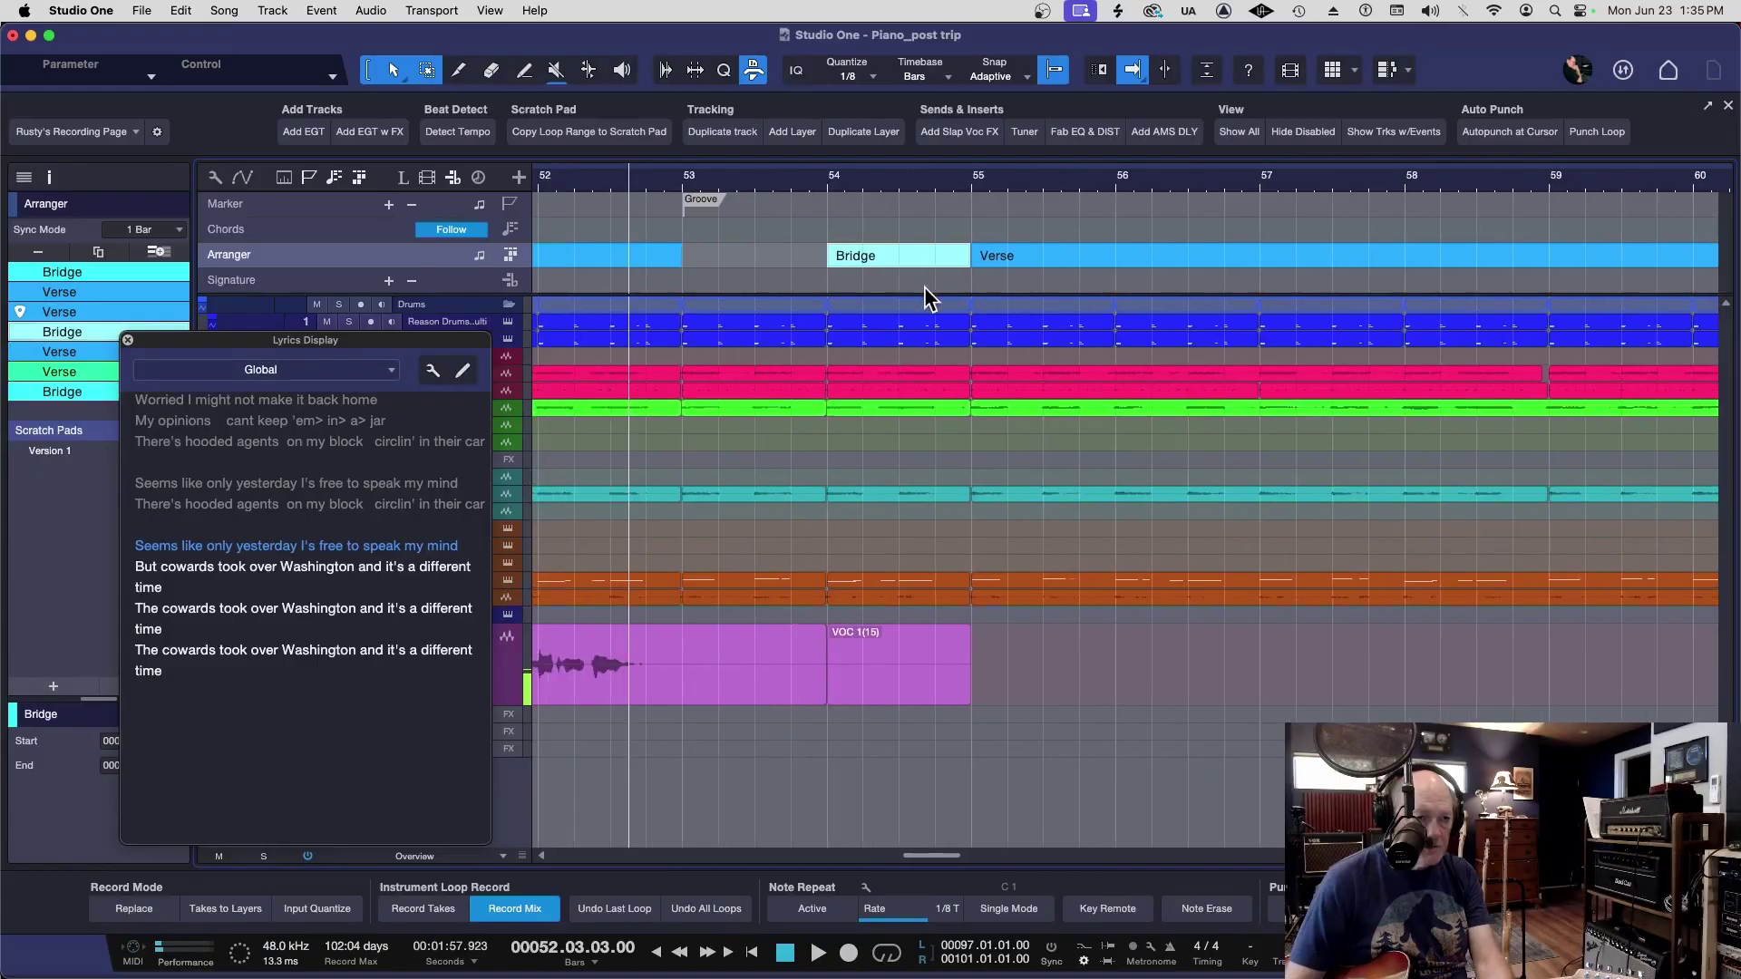
scroll(830, 200, left, 3)
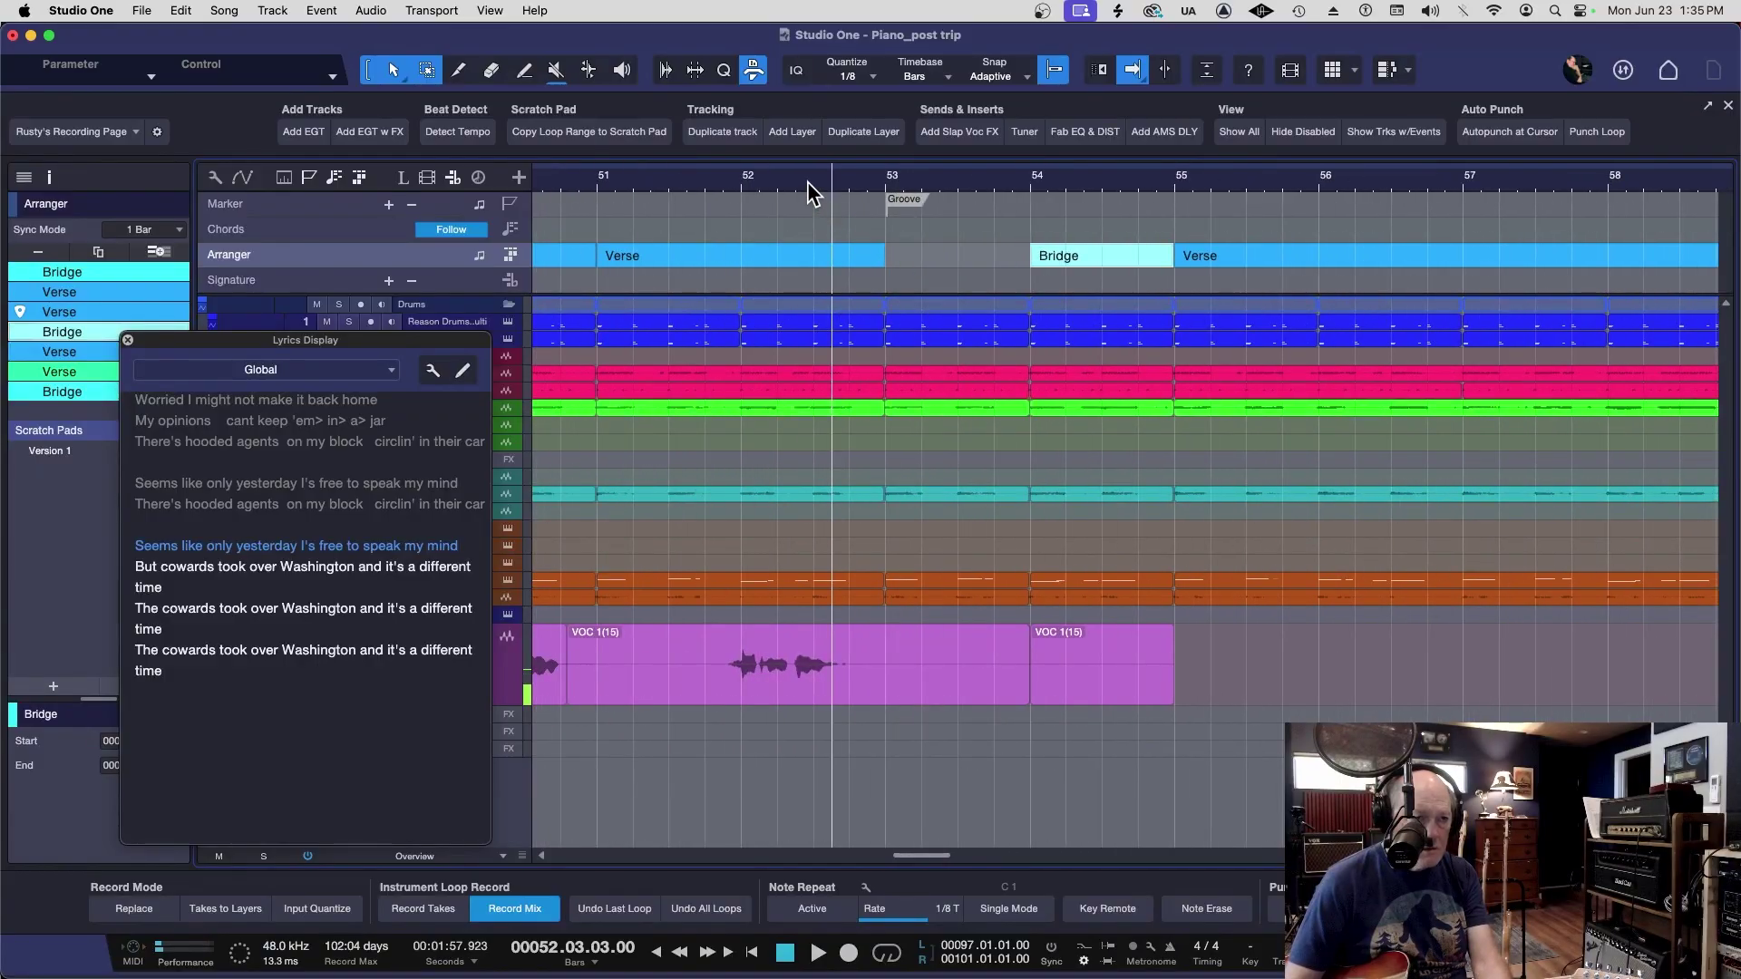
click(812, 188)
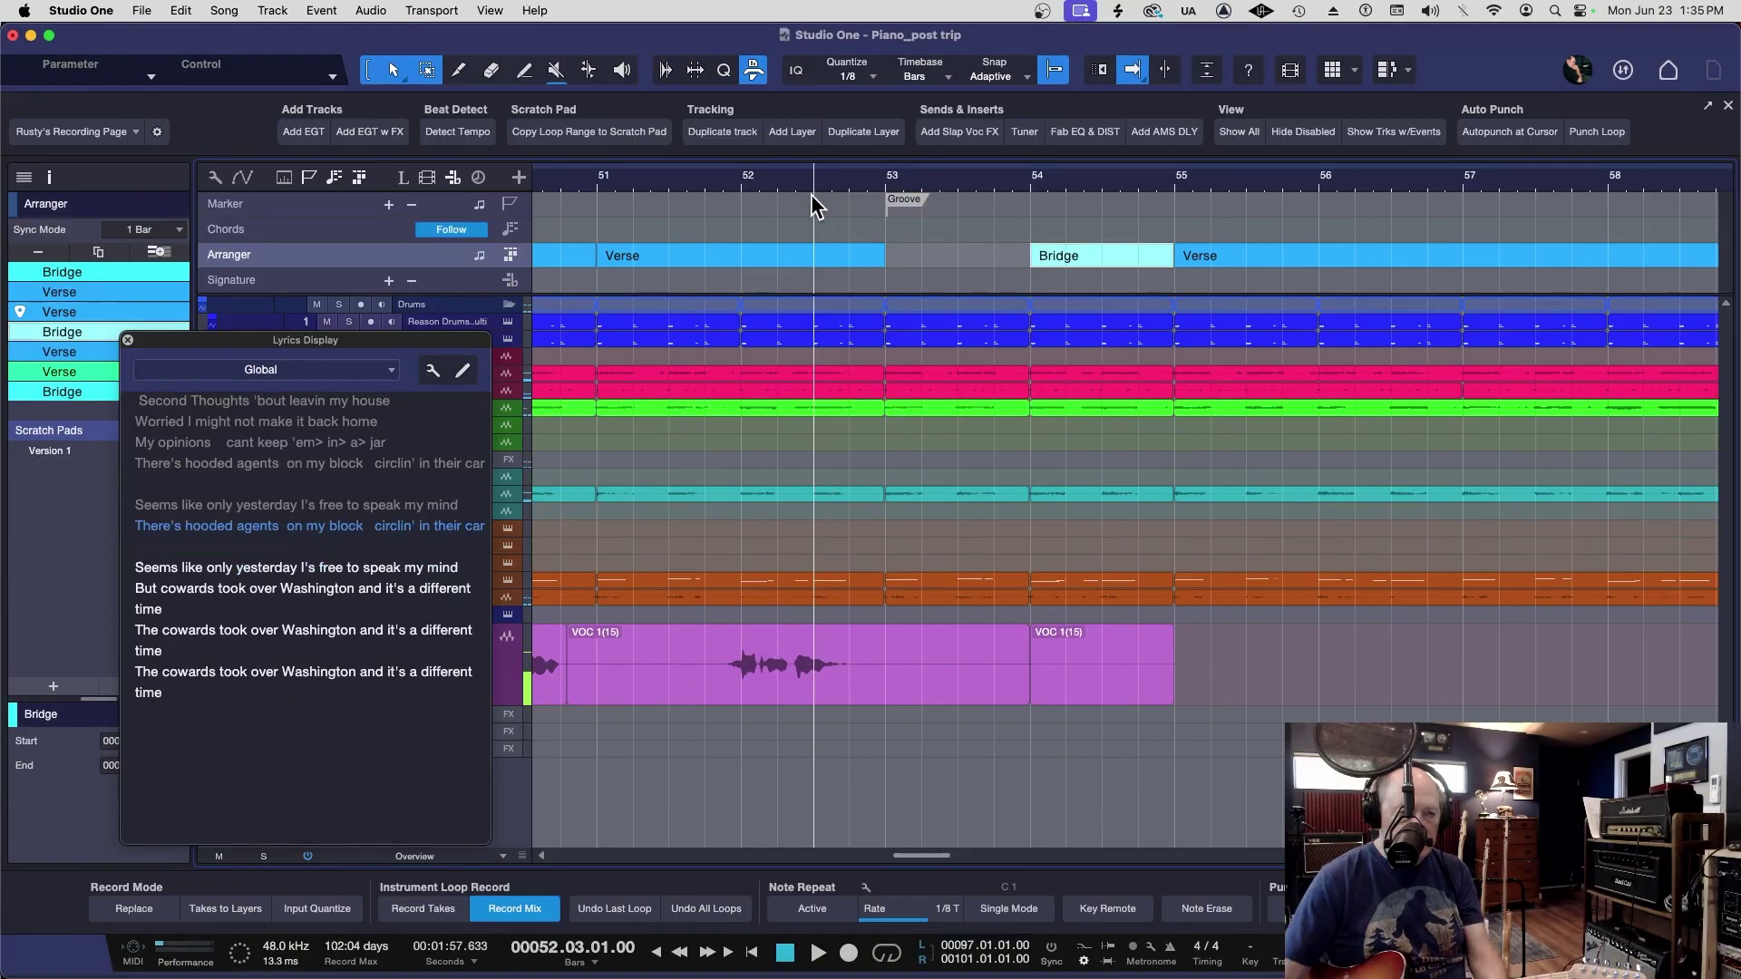
key(space)
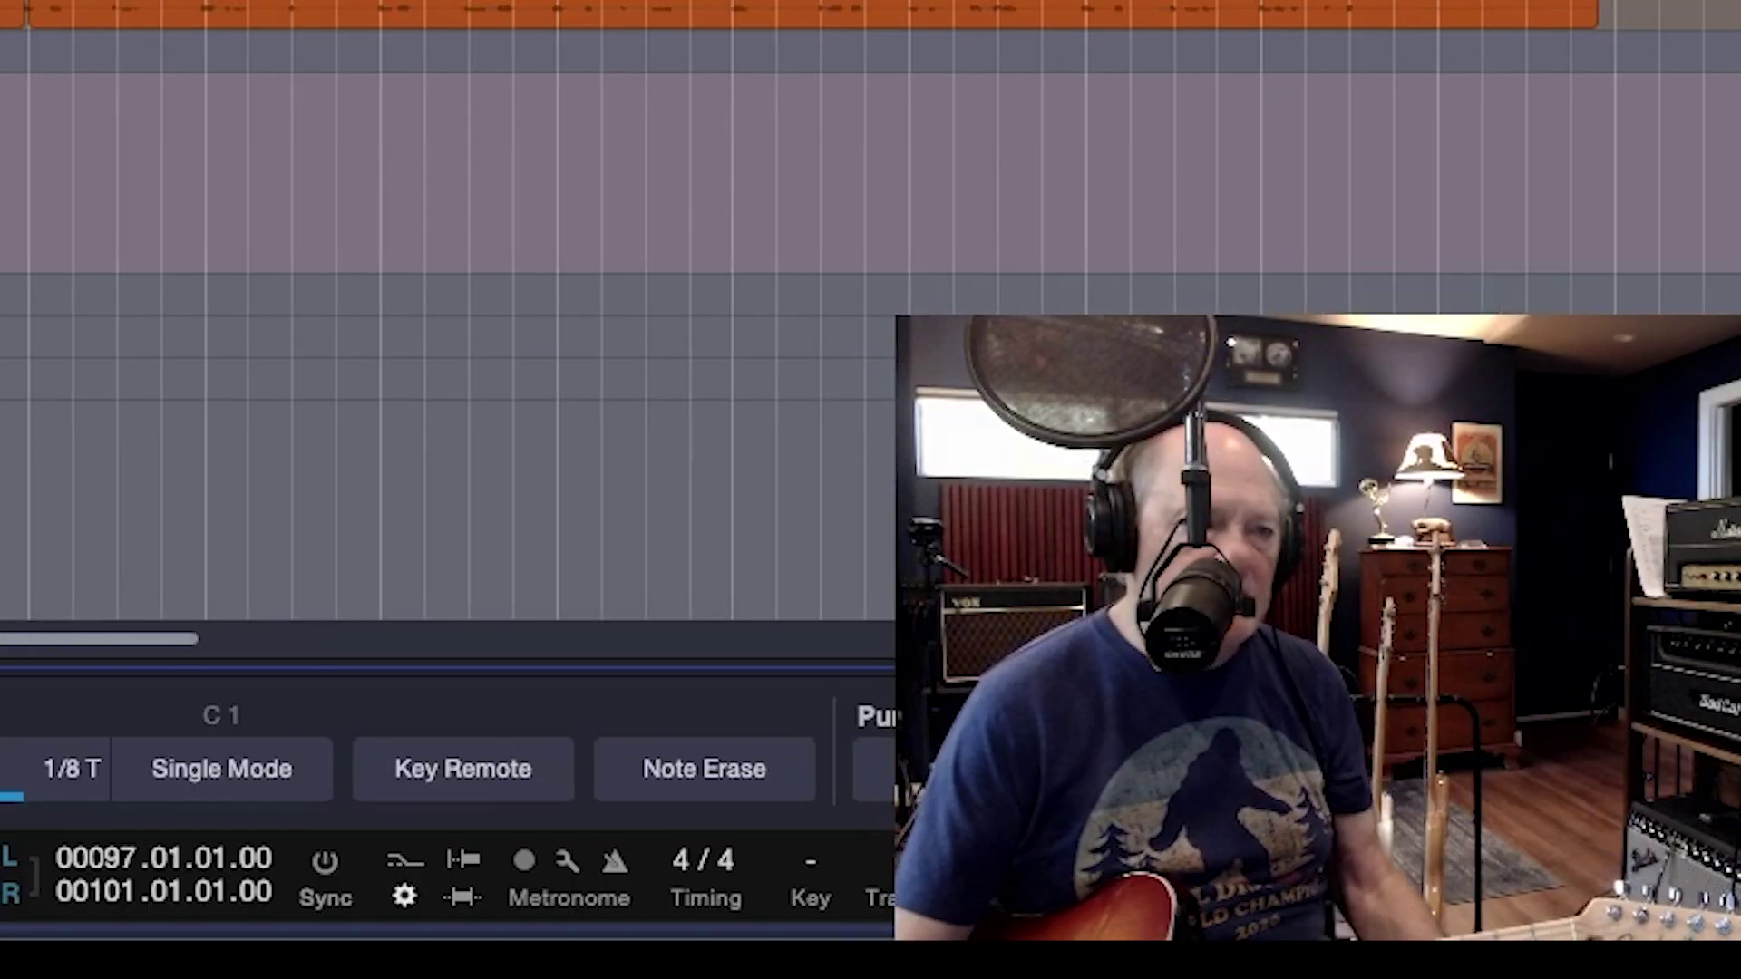
key(w)
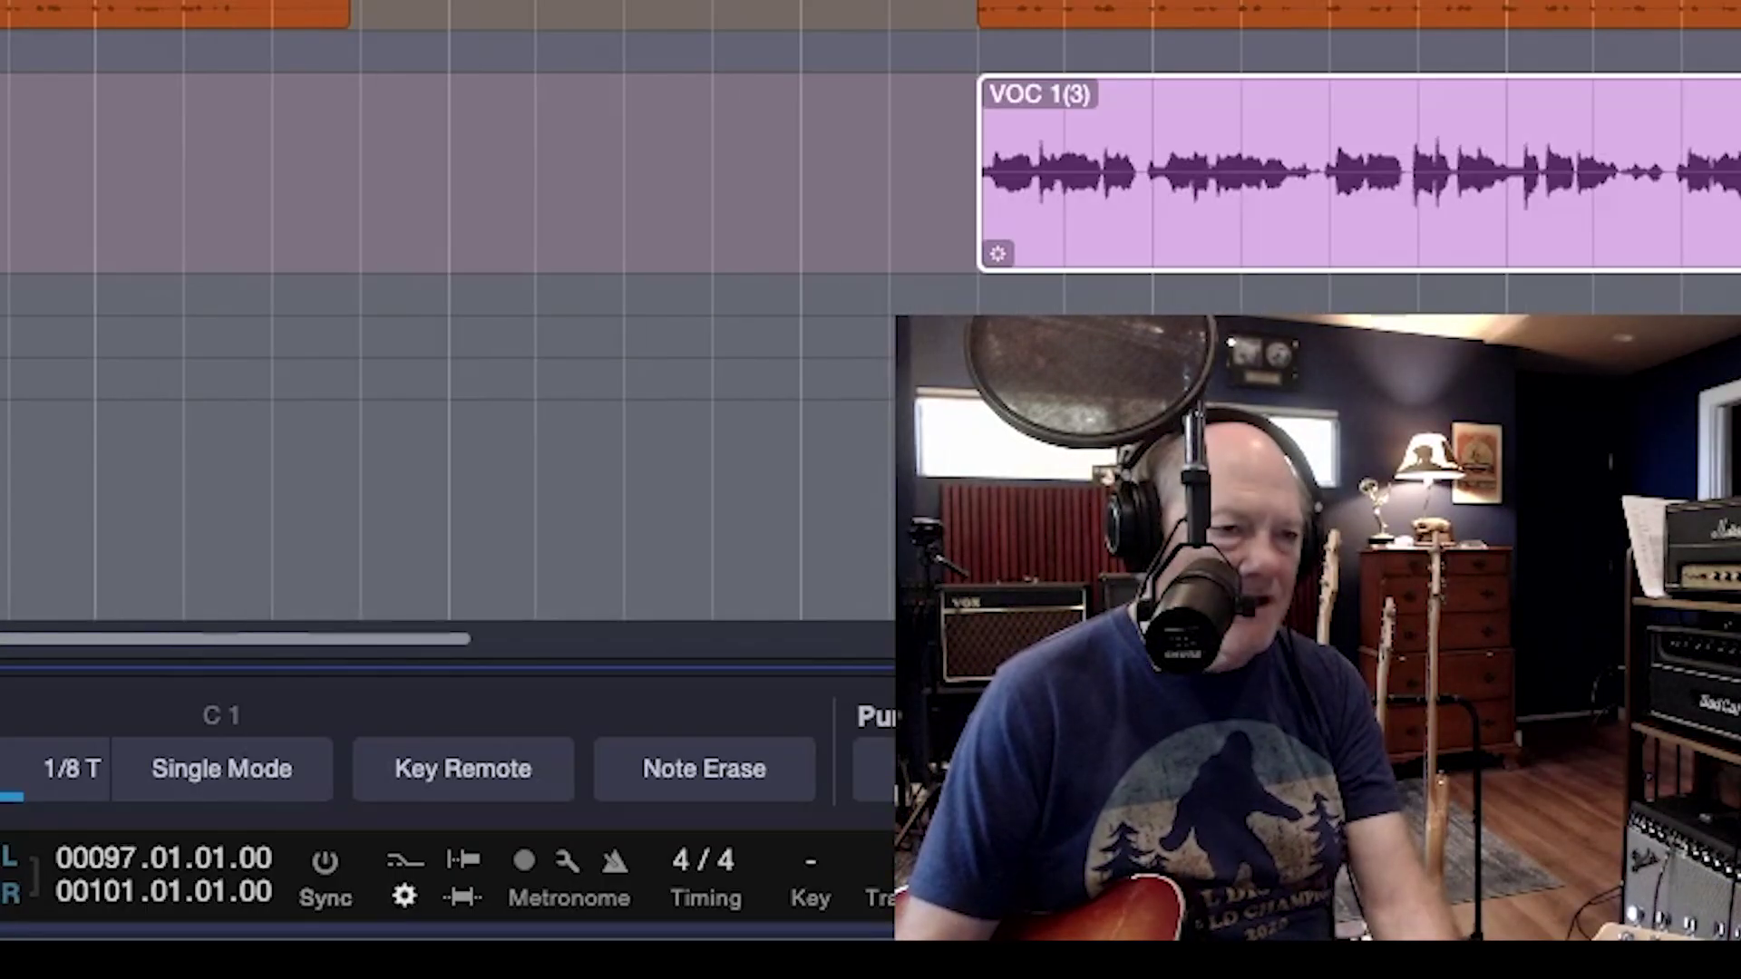
key(e)
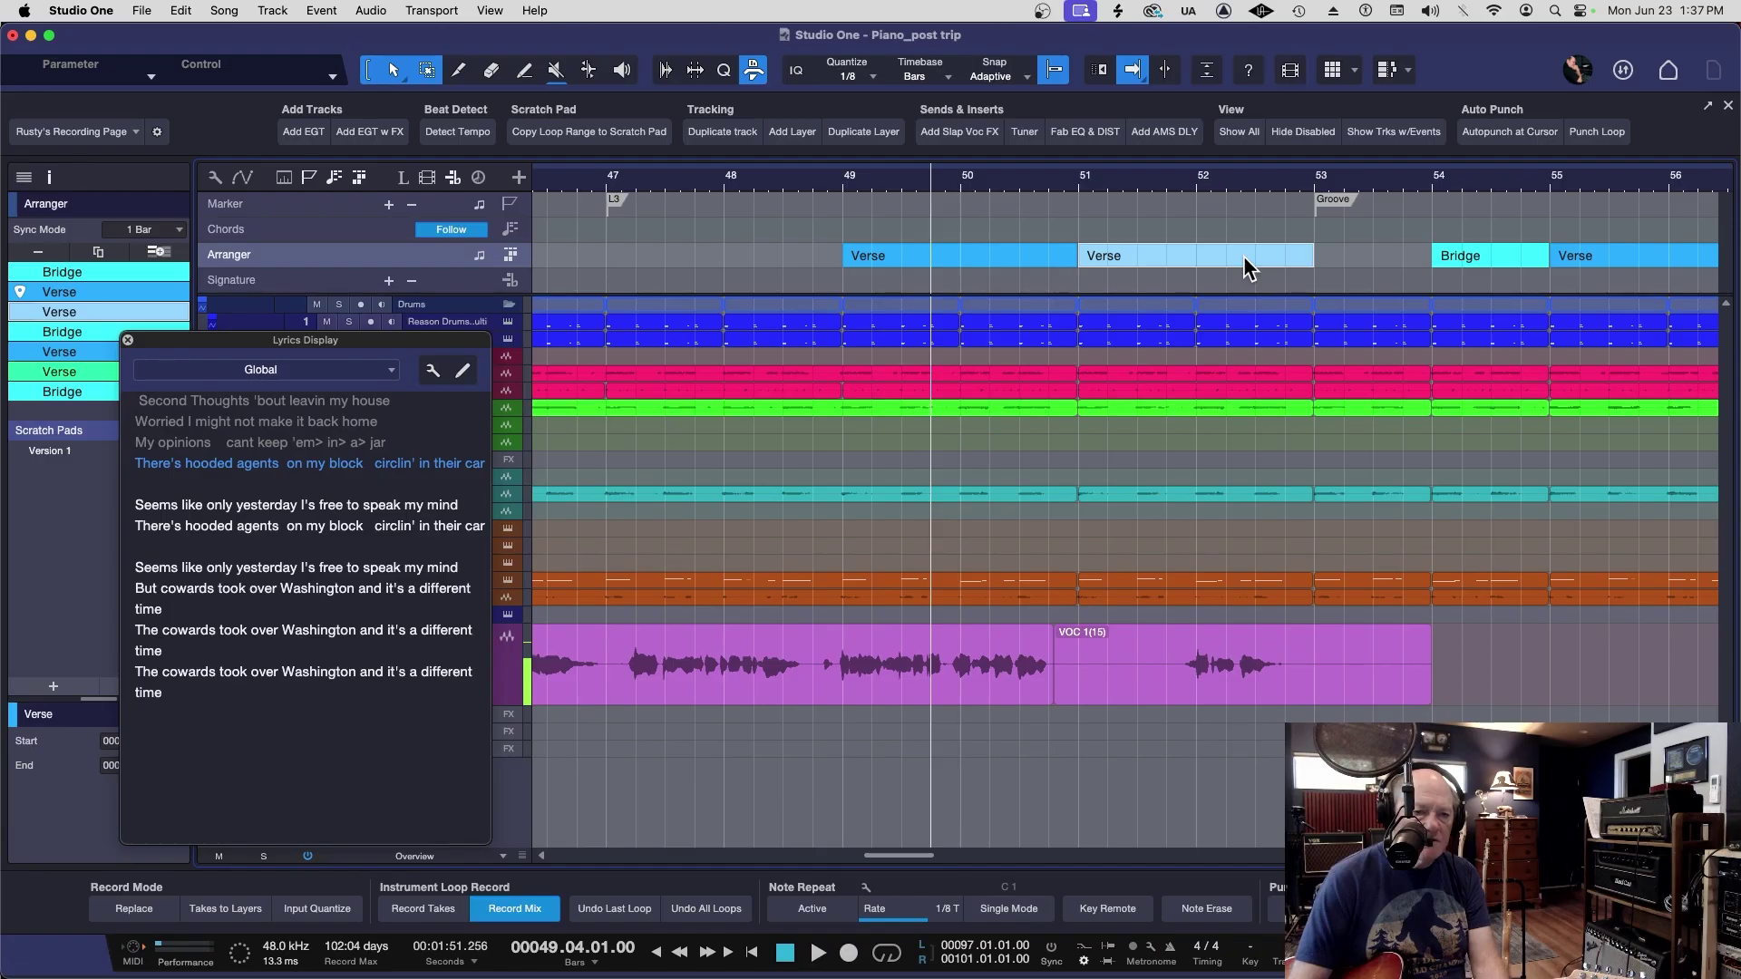
Extend the second Verse to bar 55 over the Bridge, then move it to start near bar 52
key(w)
key(w)
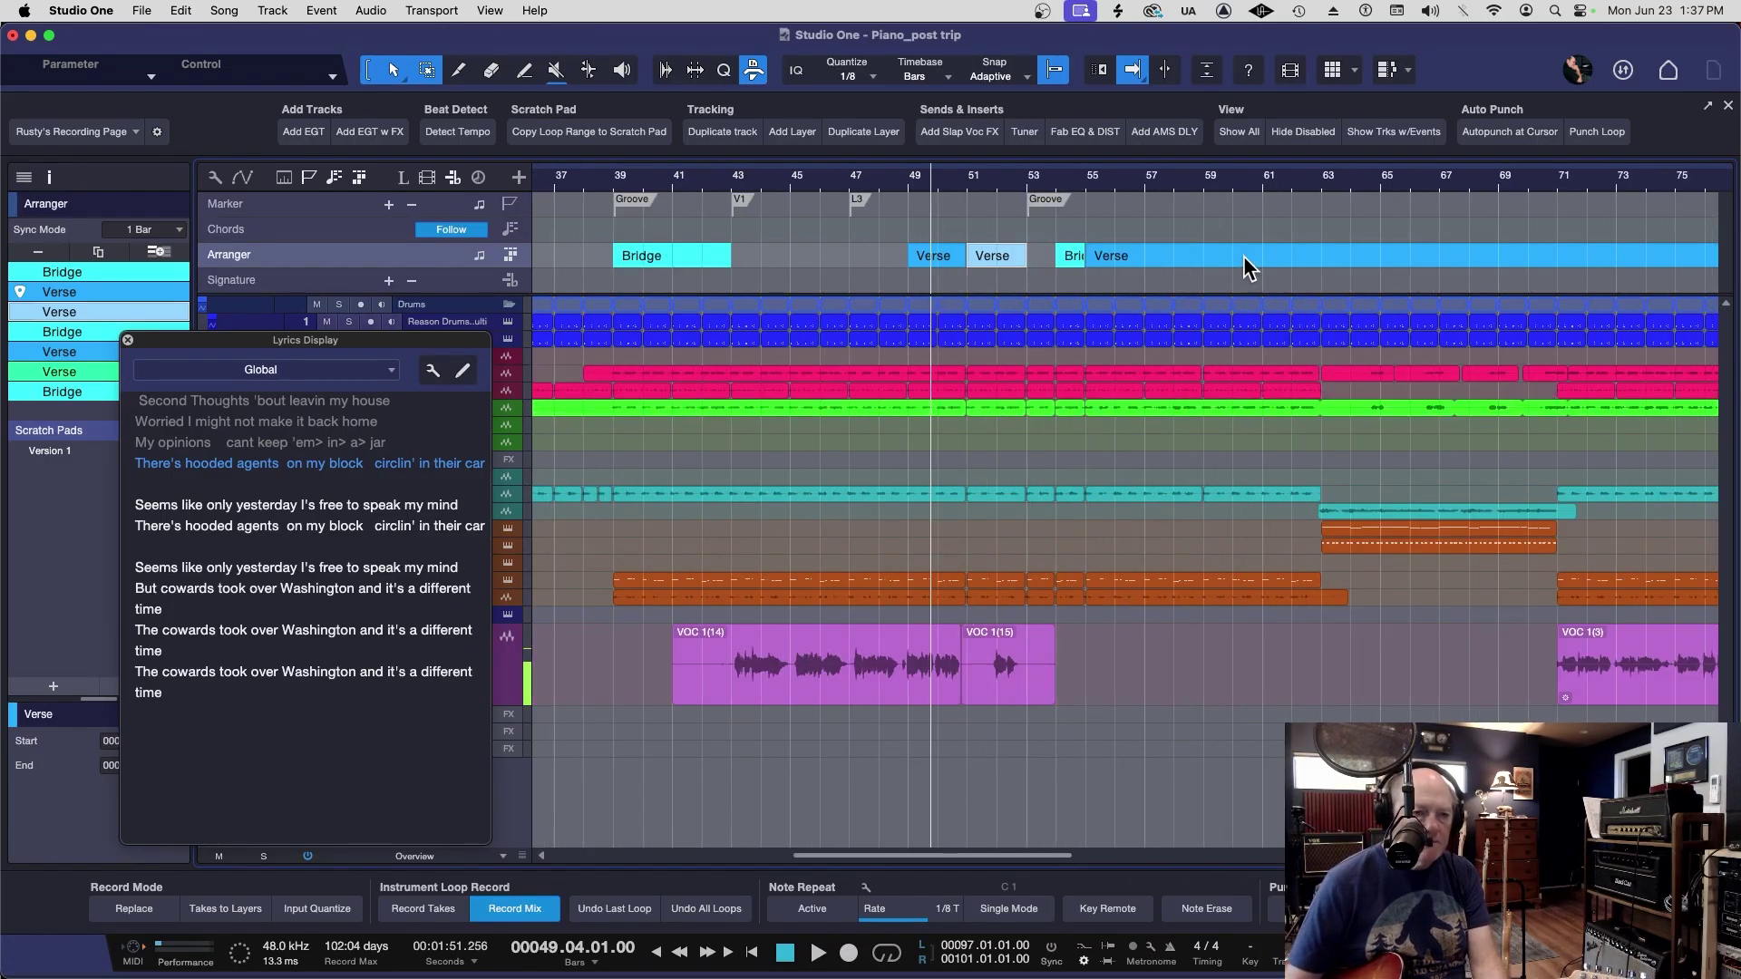
drag(1026, 258, 1080, 261)
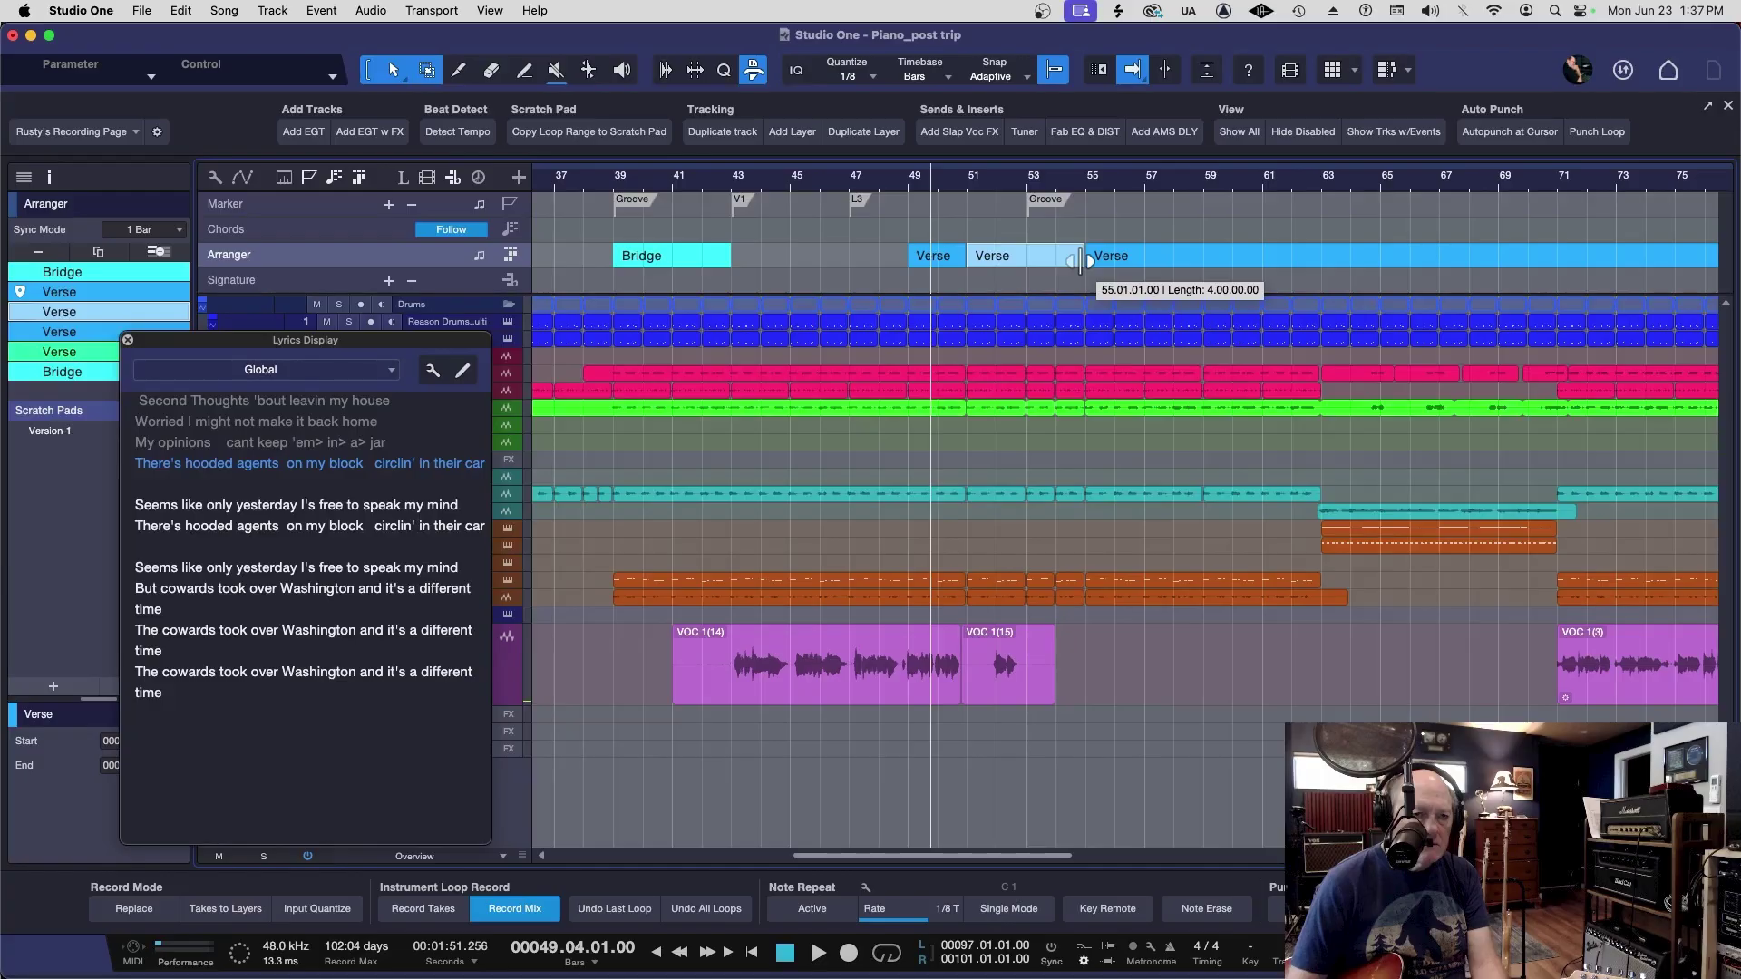
key(w)
key(w)
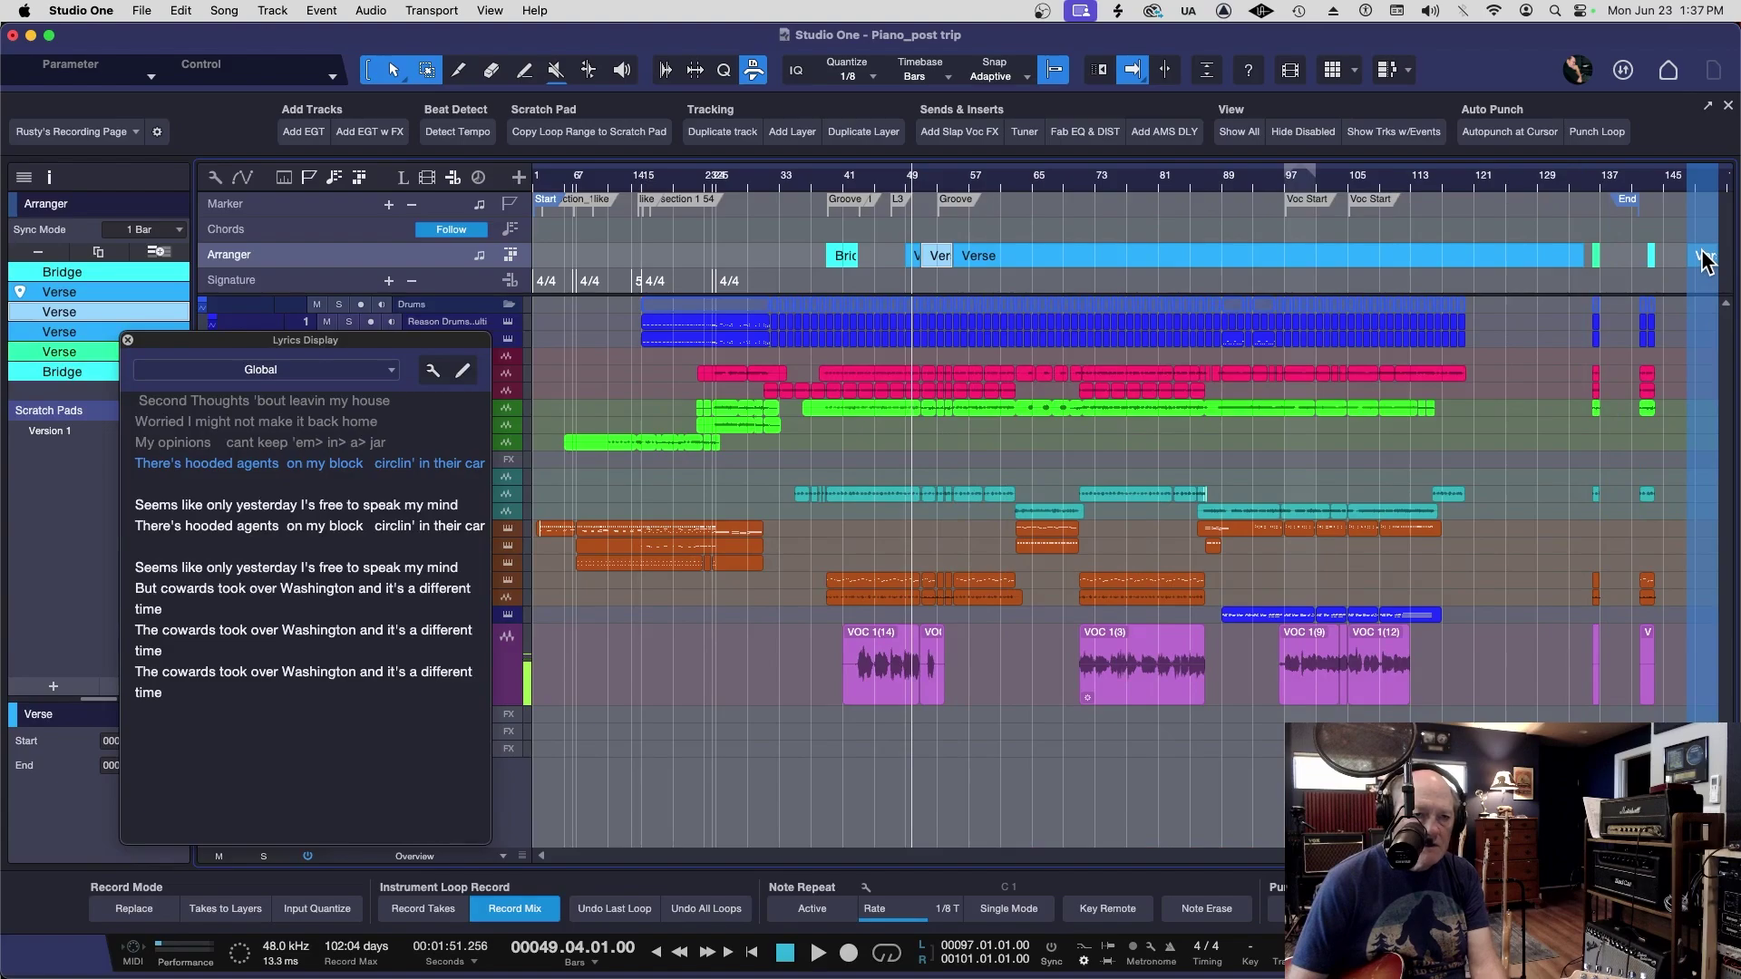
drag(1702, 262, 1703, 261)
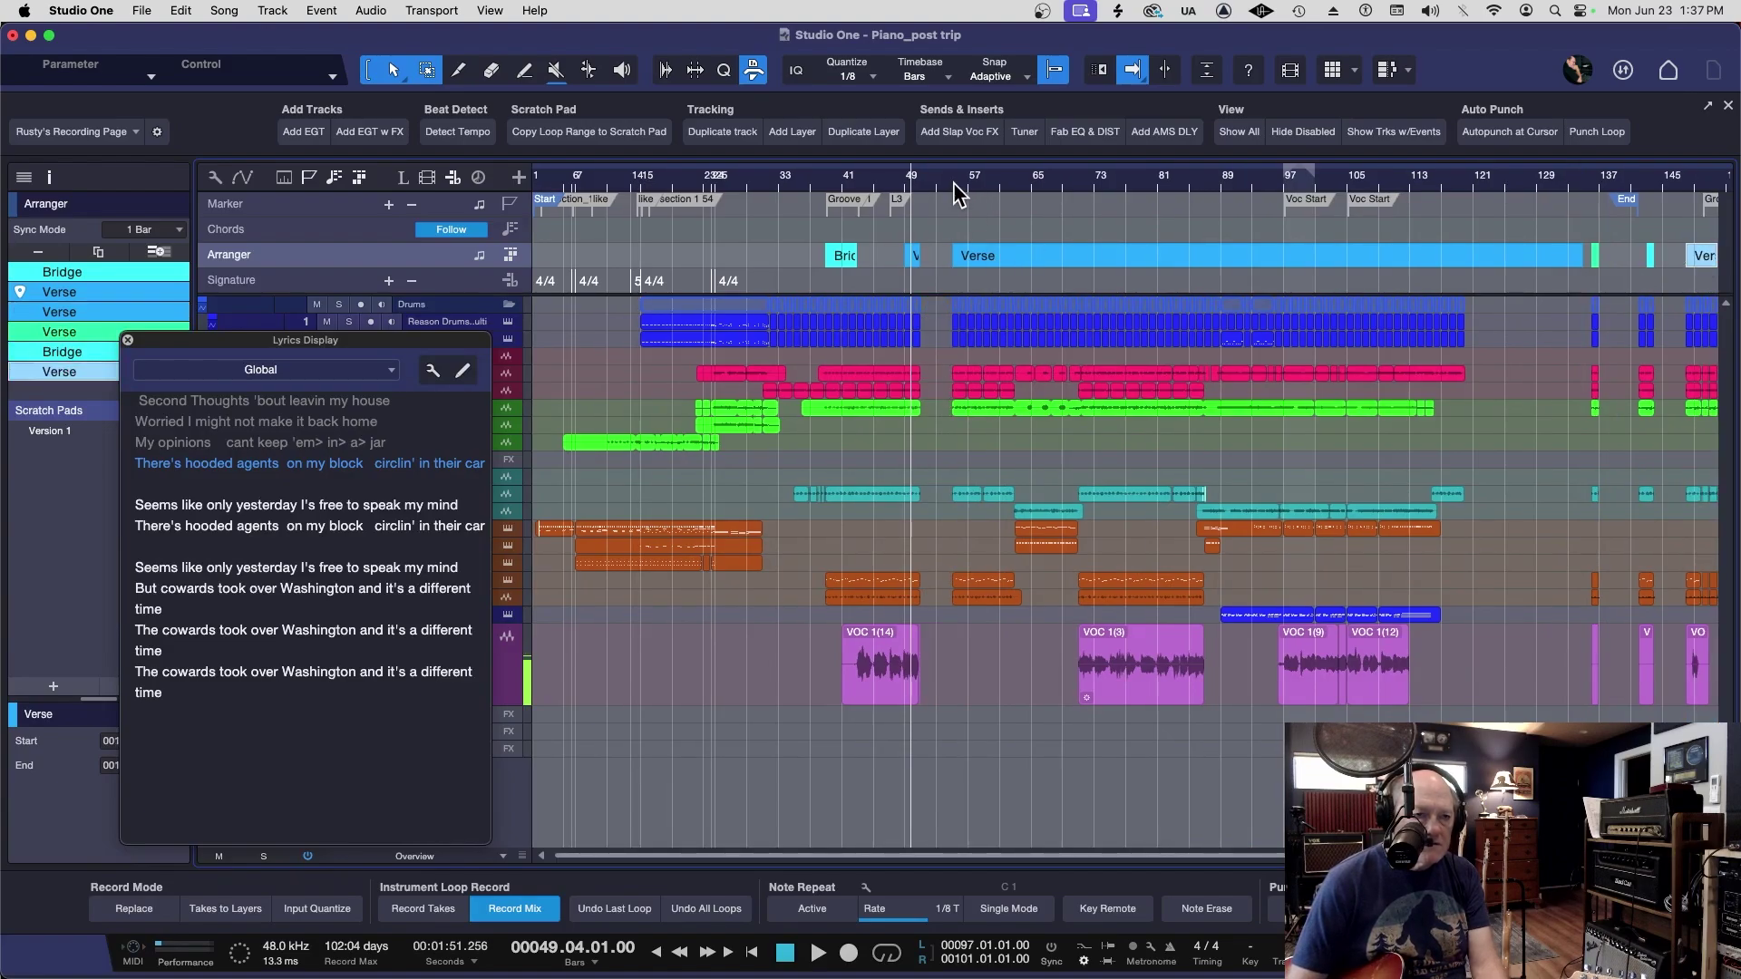
key(e)
key(e)
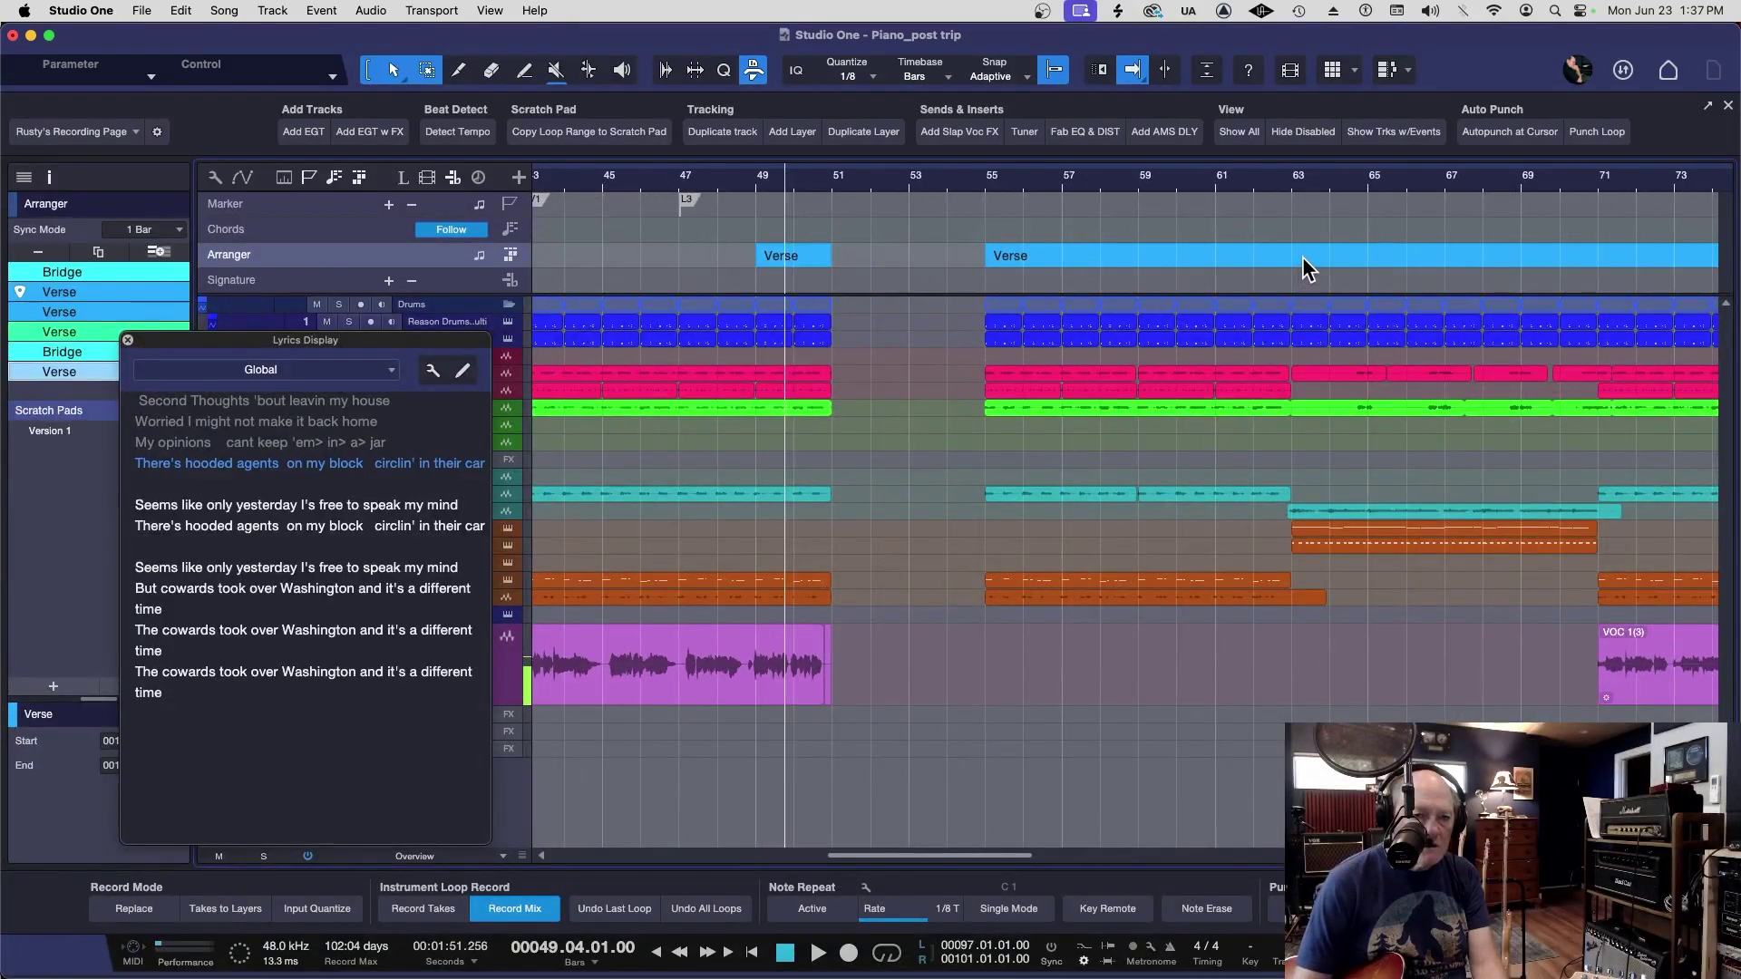
drag(1302, 258, 1150, 263)
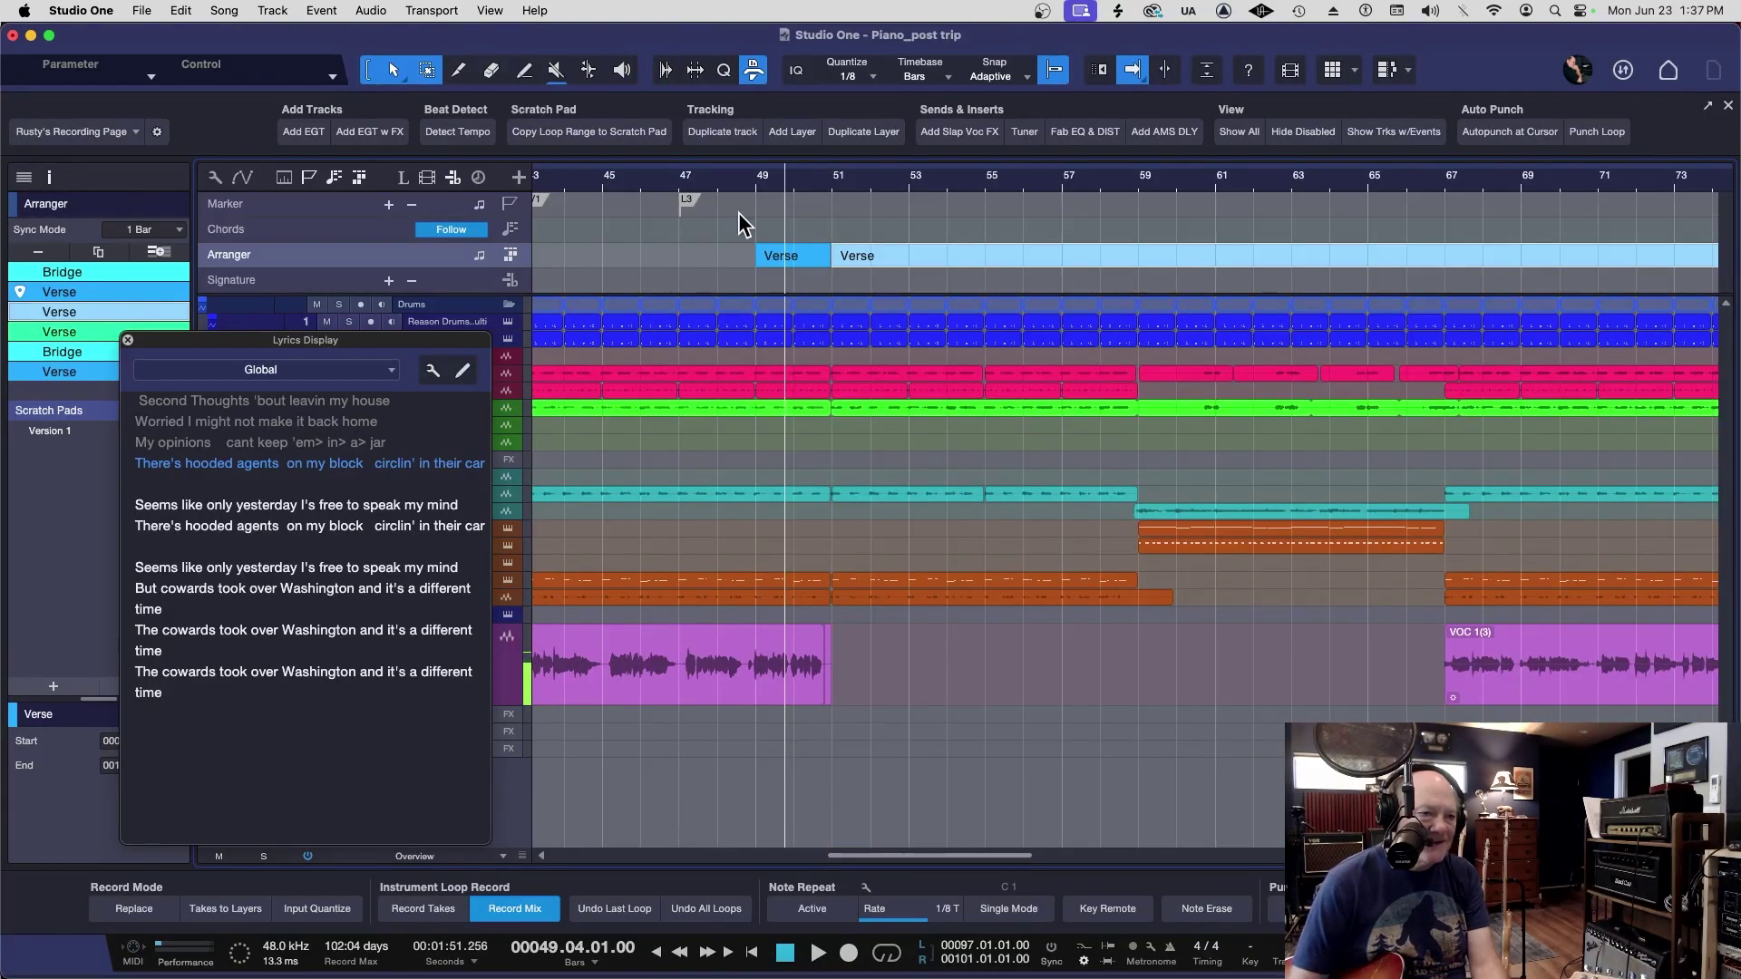
key(e)
key(e)
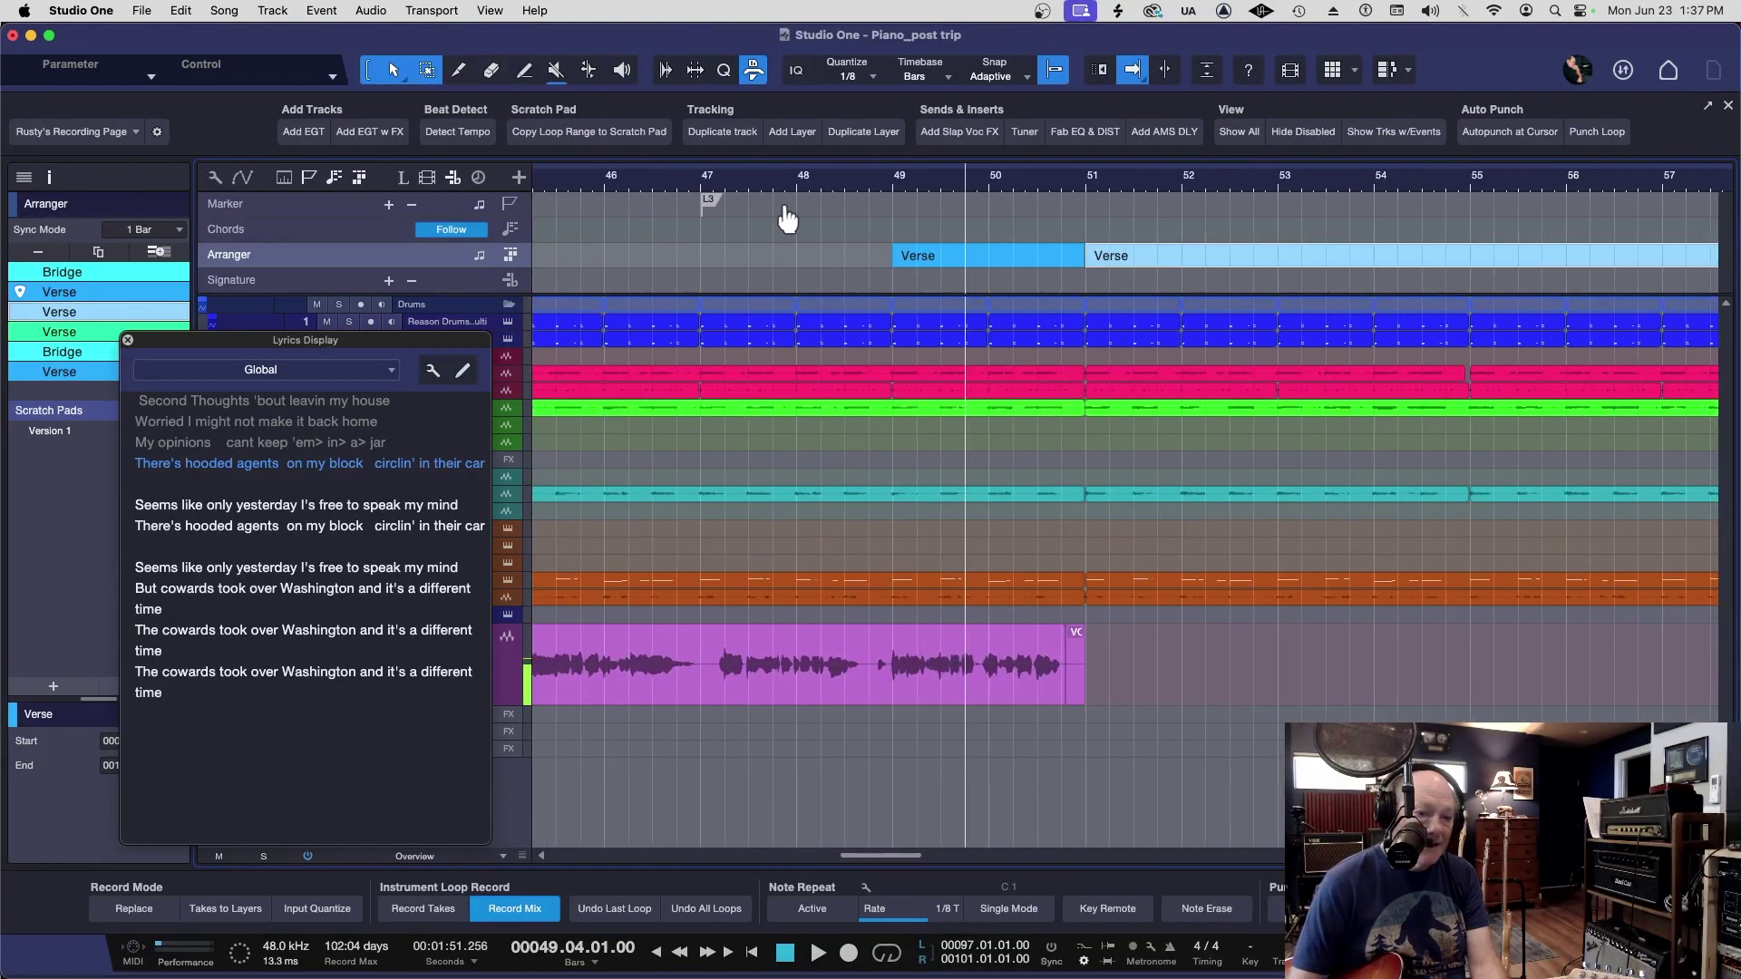
key(w)
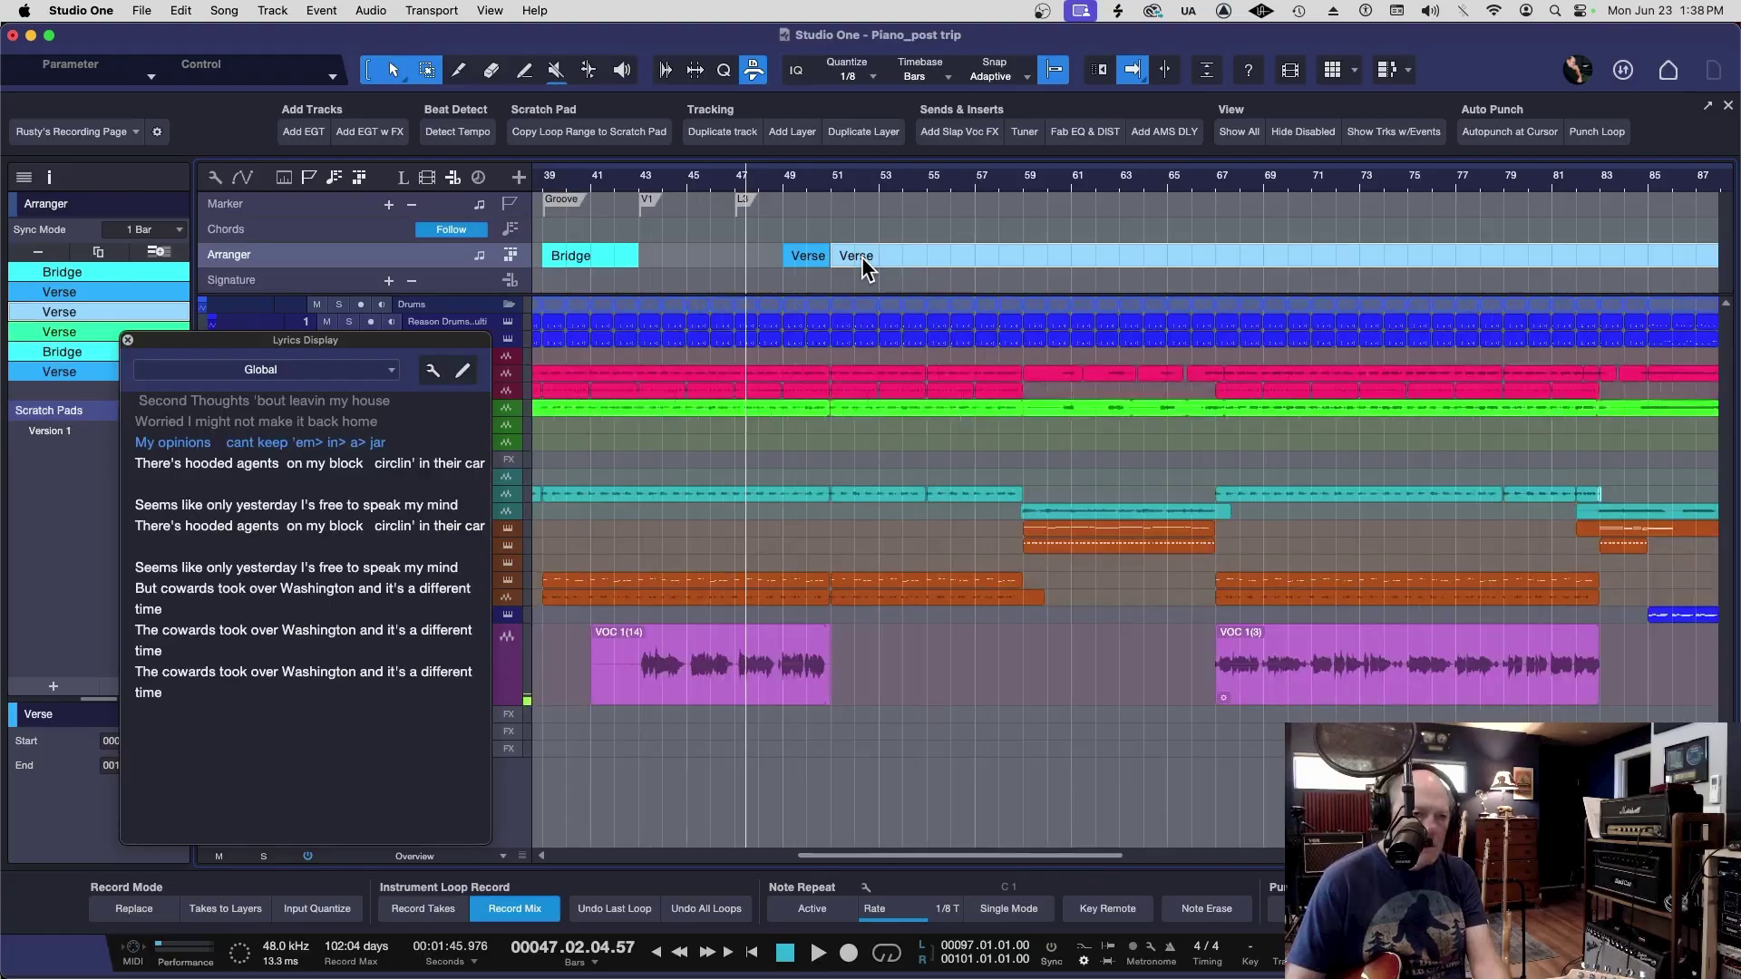
Delete the two Verse sections and the Bridge section from the Arranger track
click(816, 257)
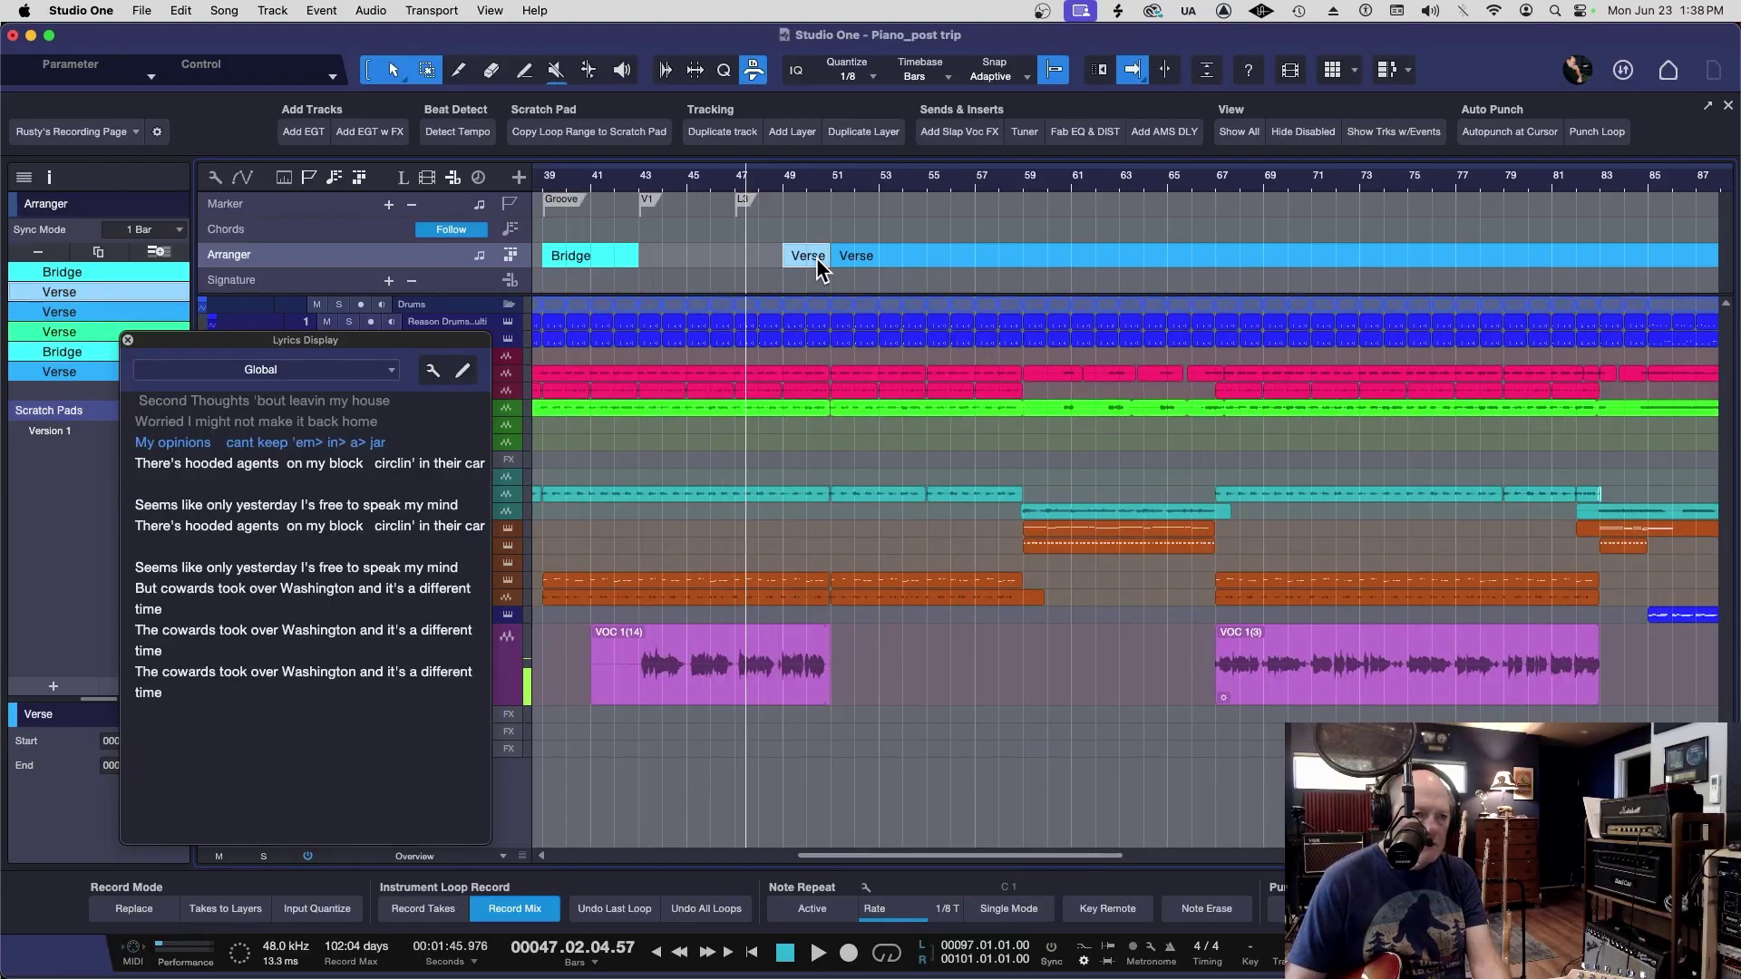
key(Delete)
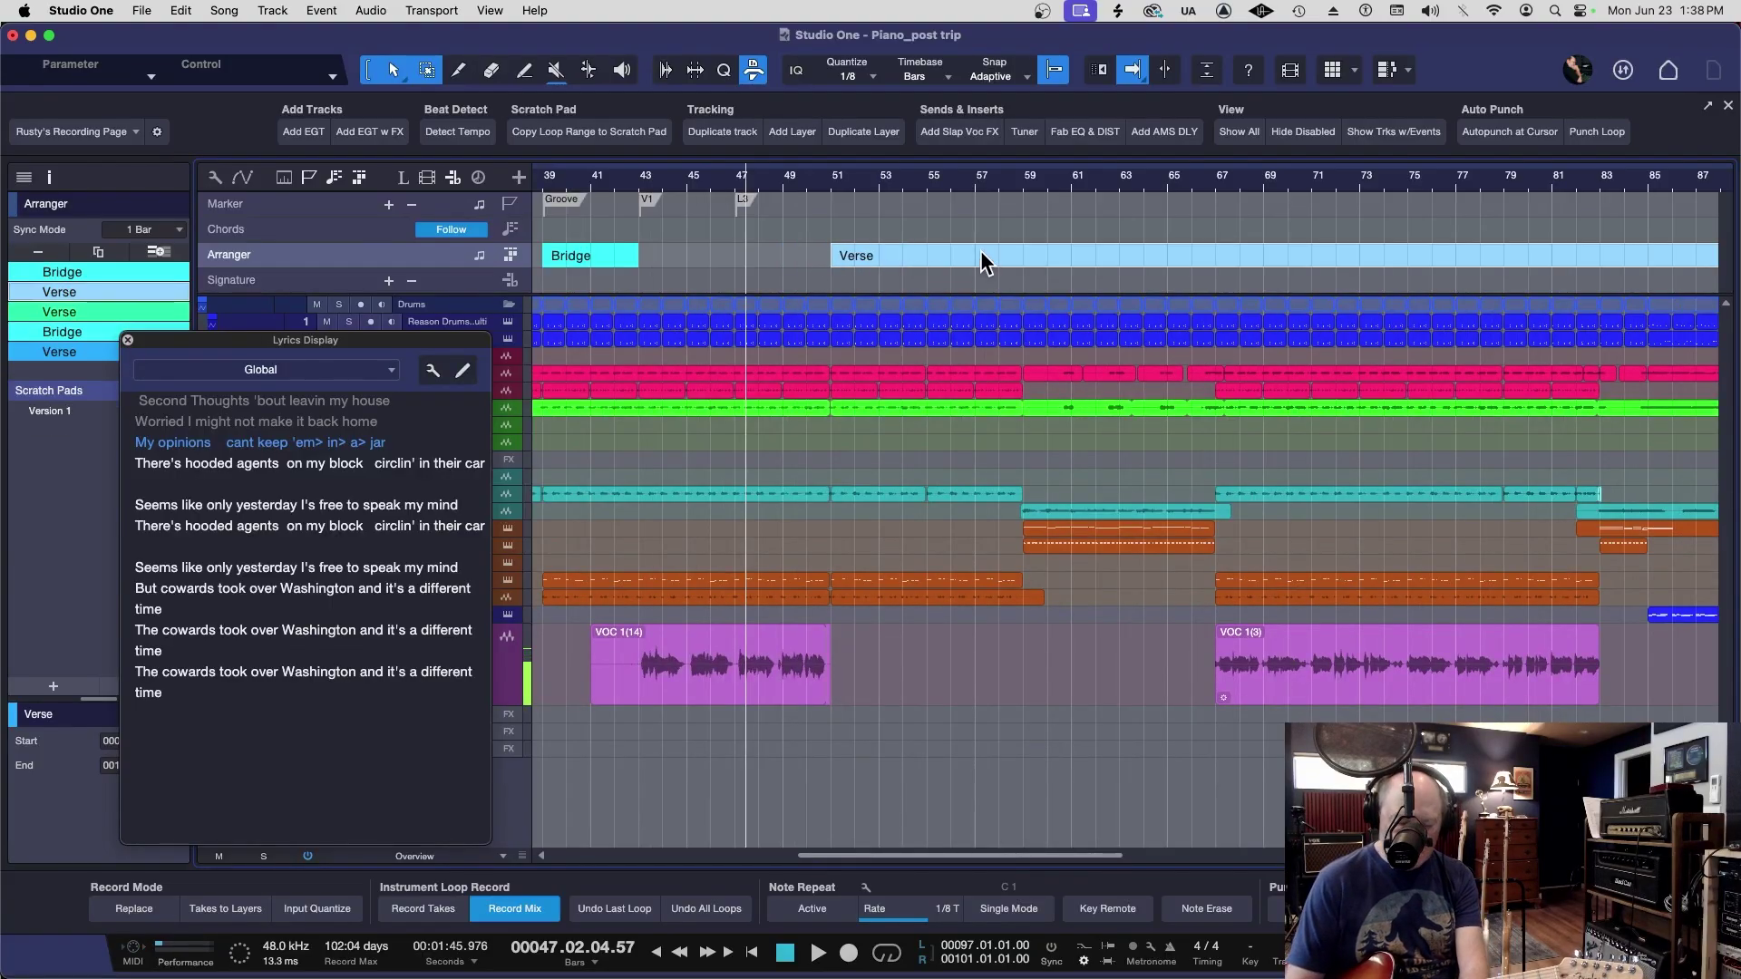
key(Delete)
click(620, 256)
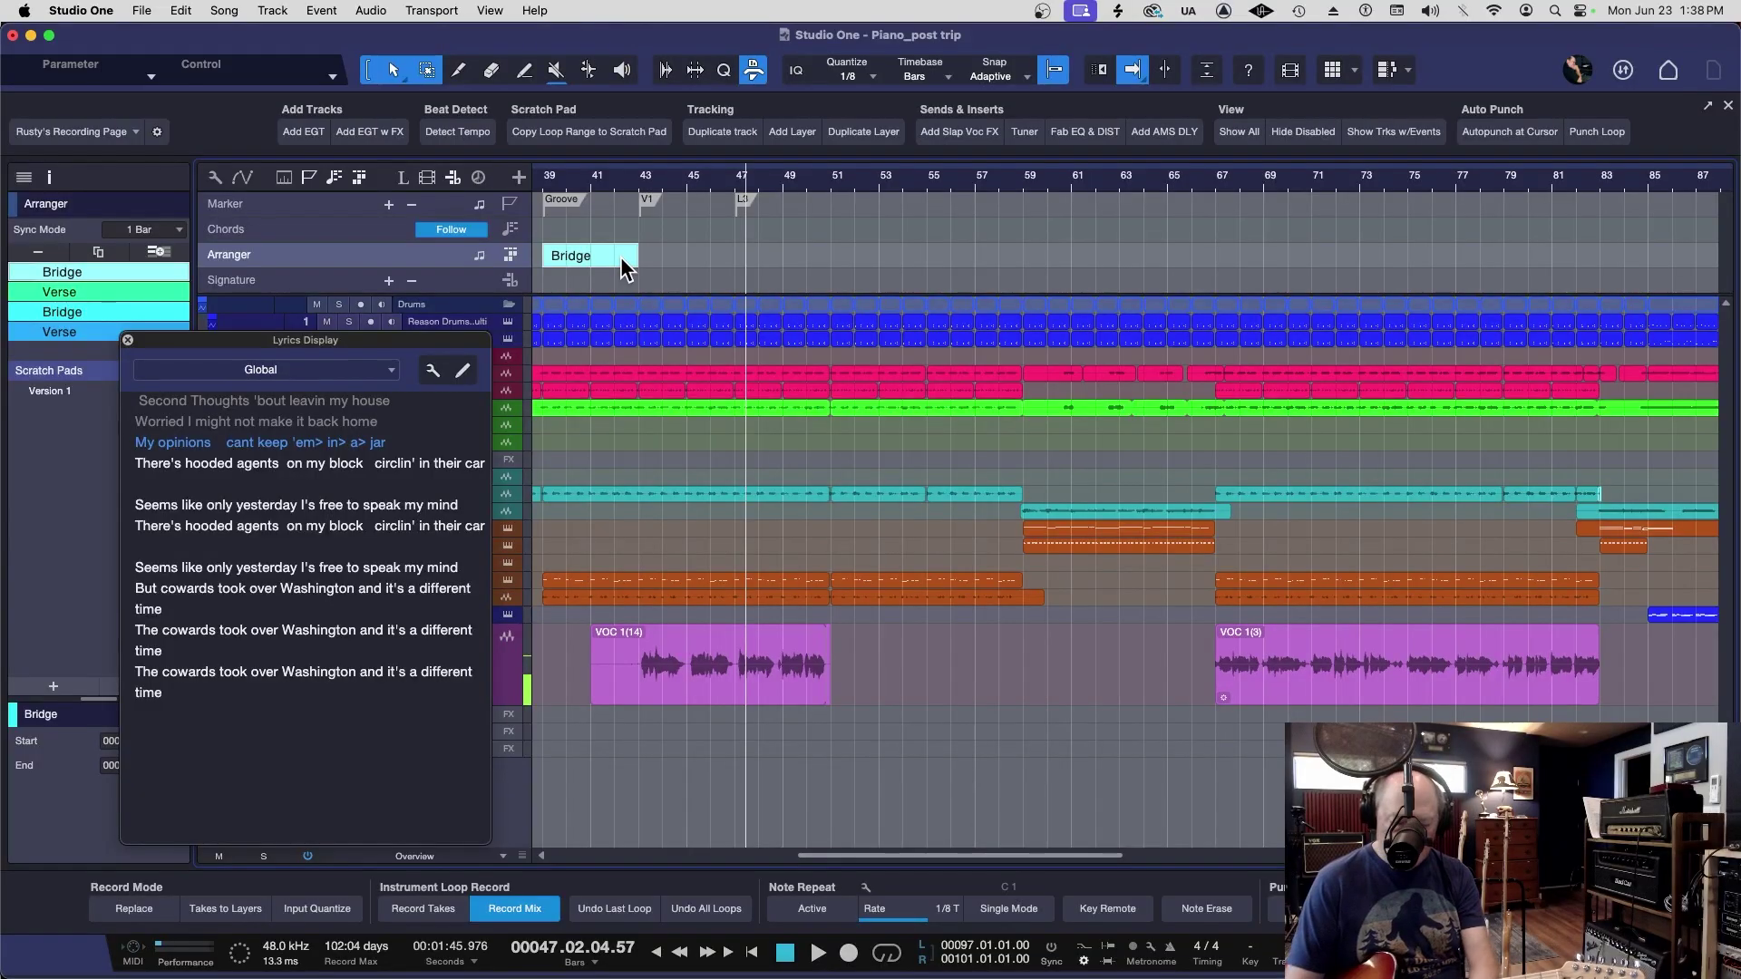
key(Delete)
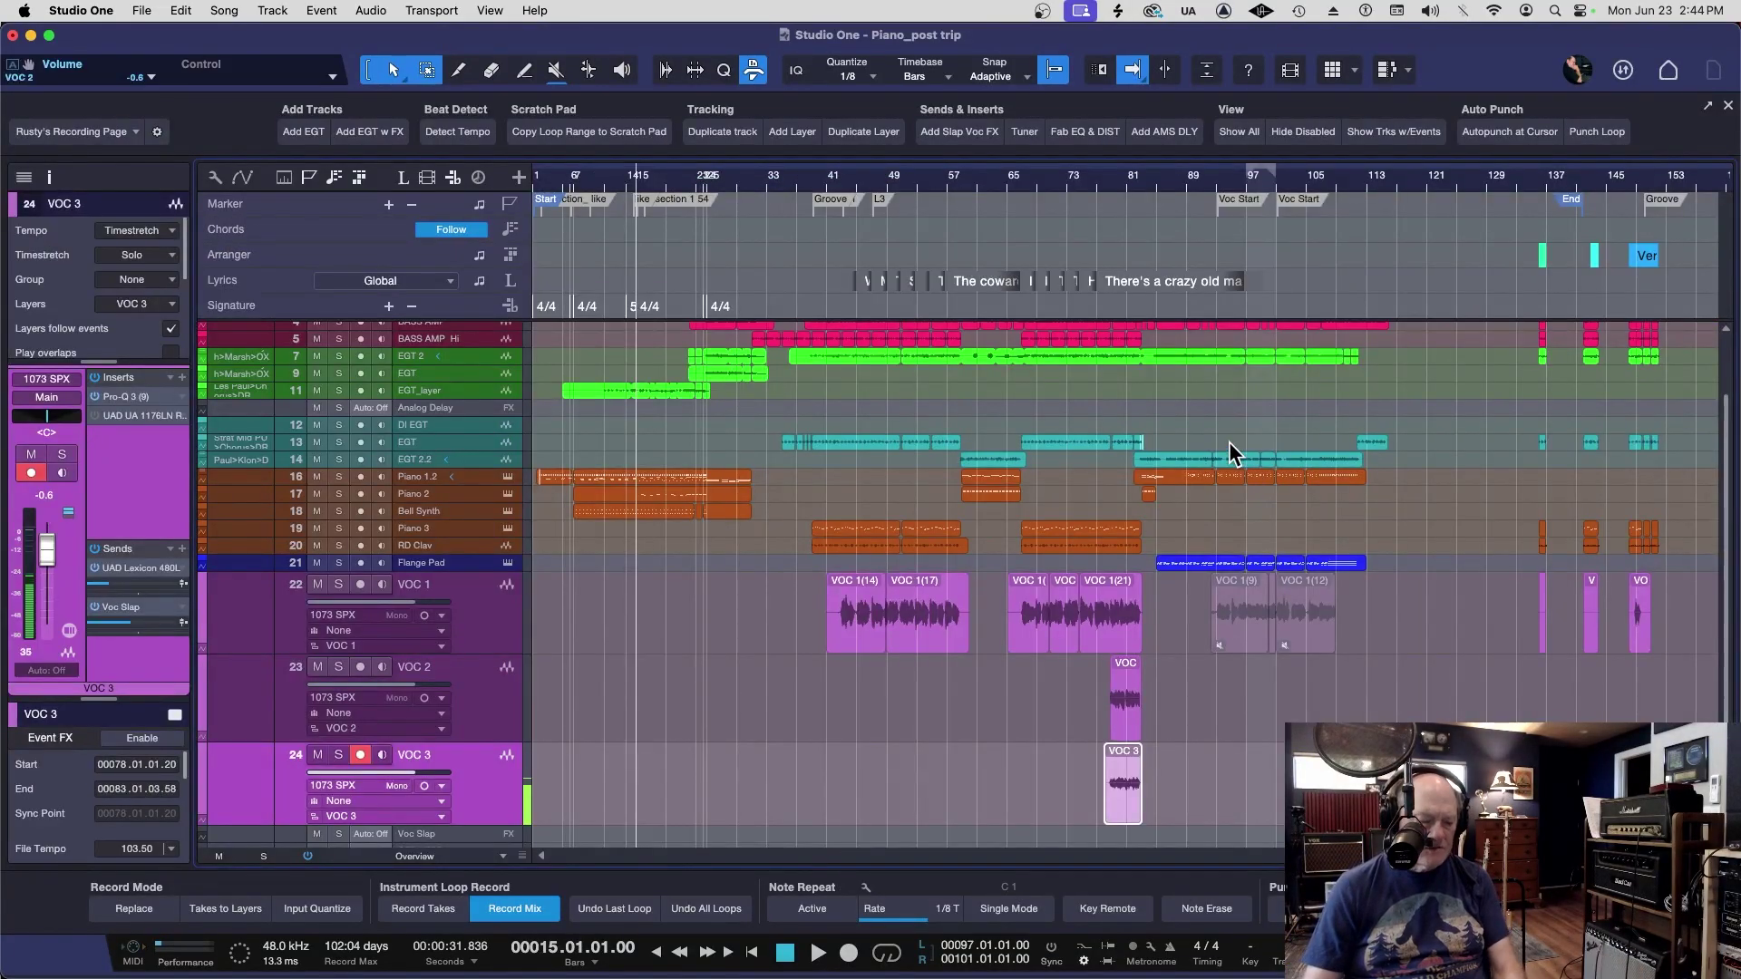
Zoom in around bar 15 and play the song from there, then stop
key(e)
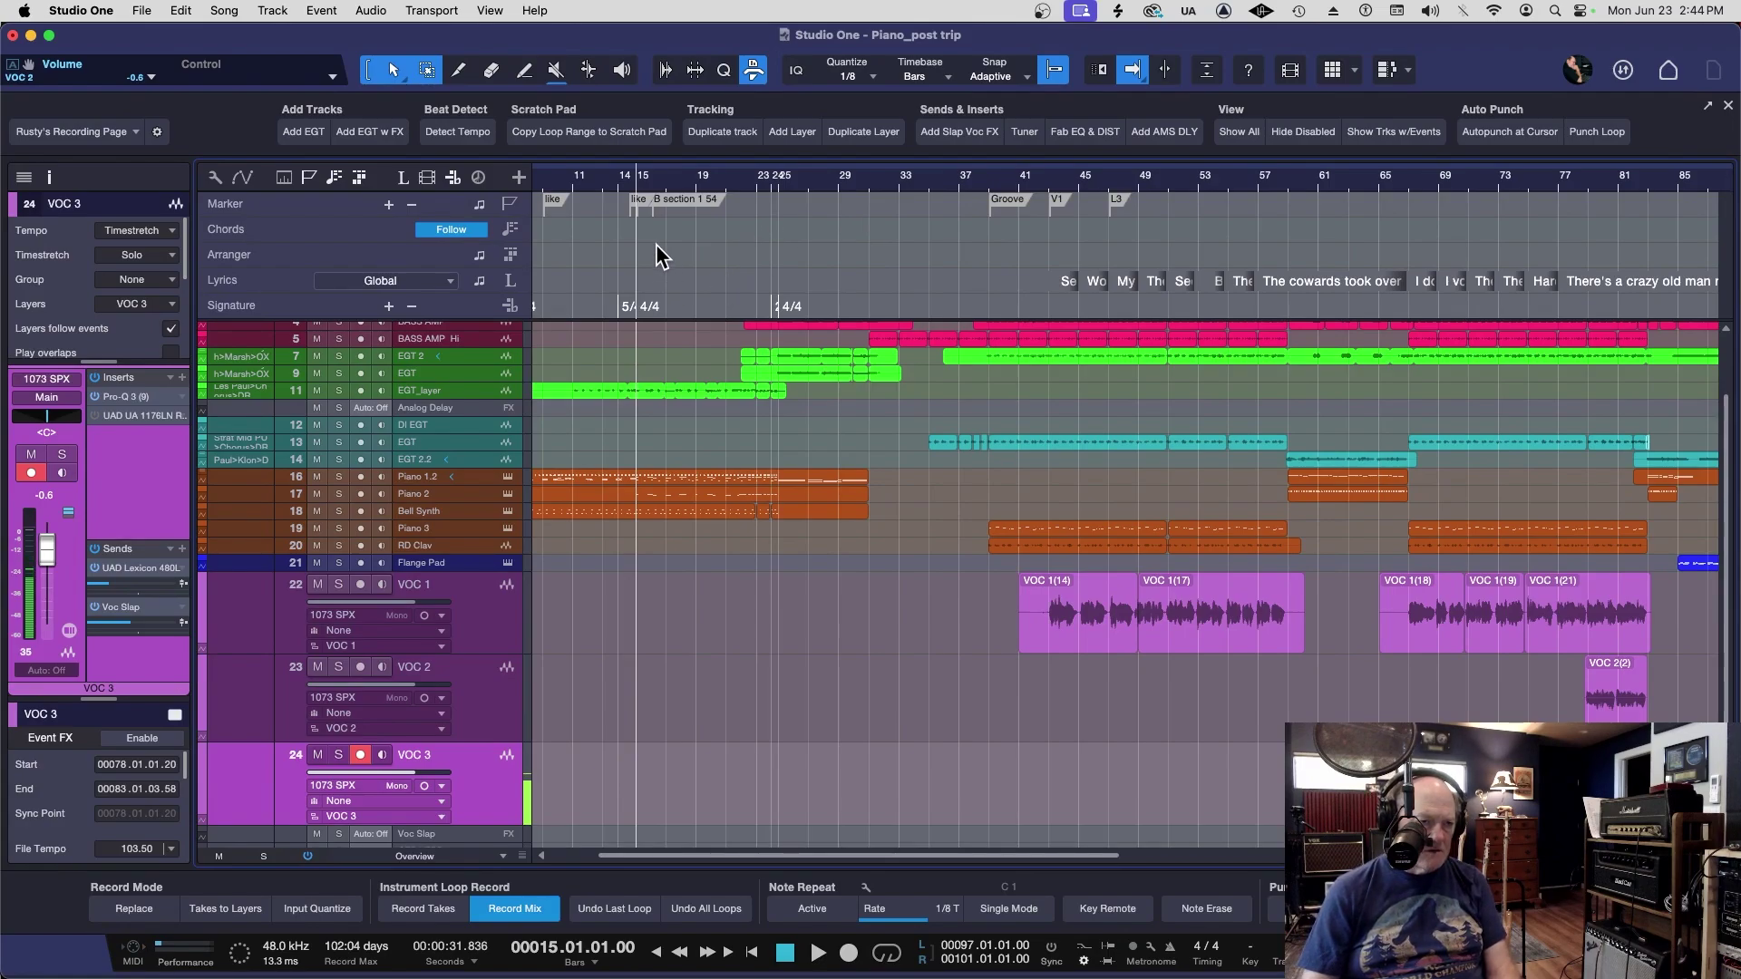
key(e)
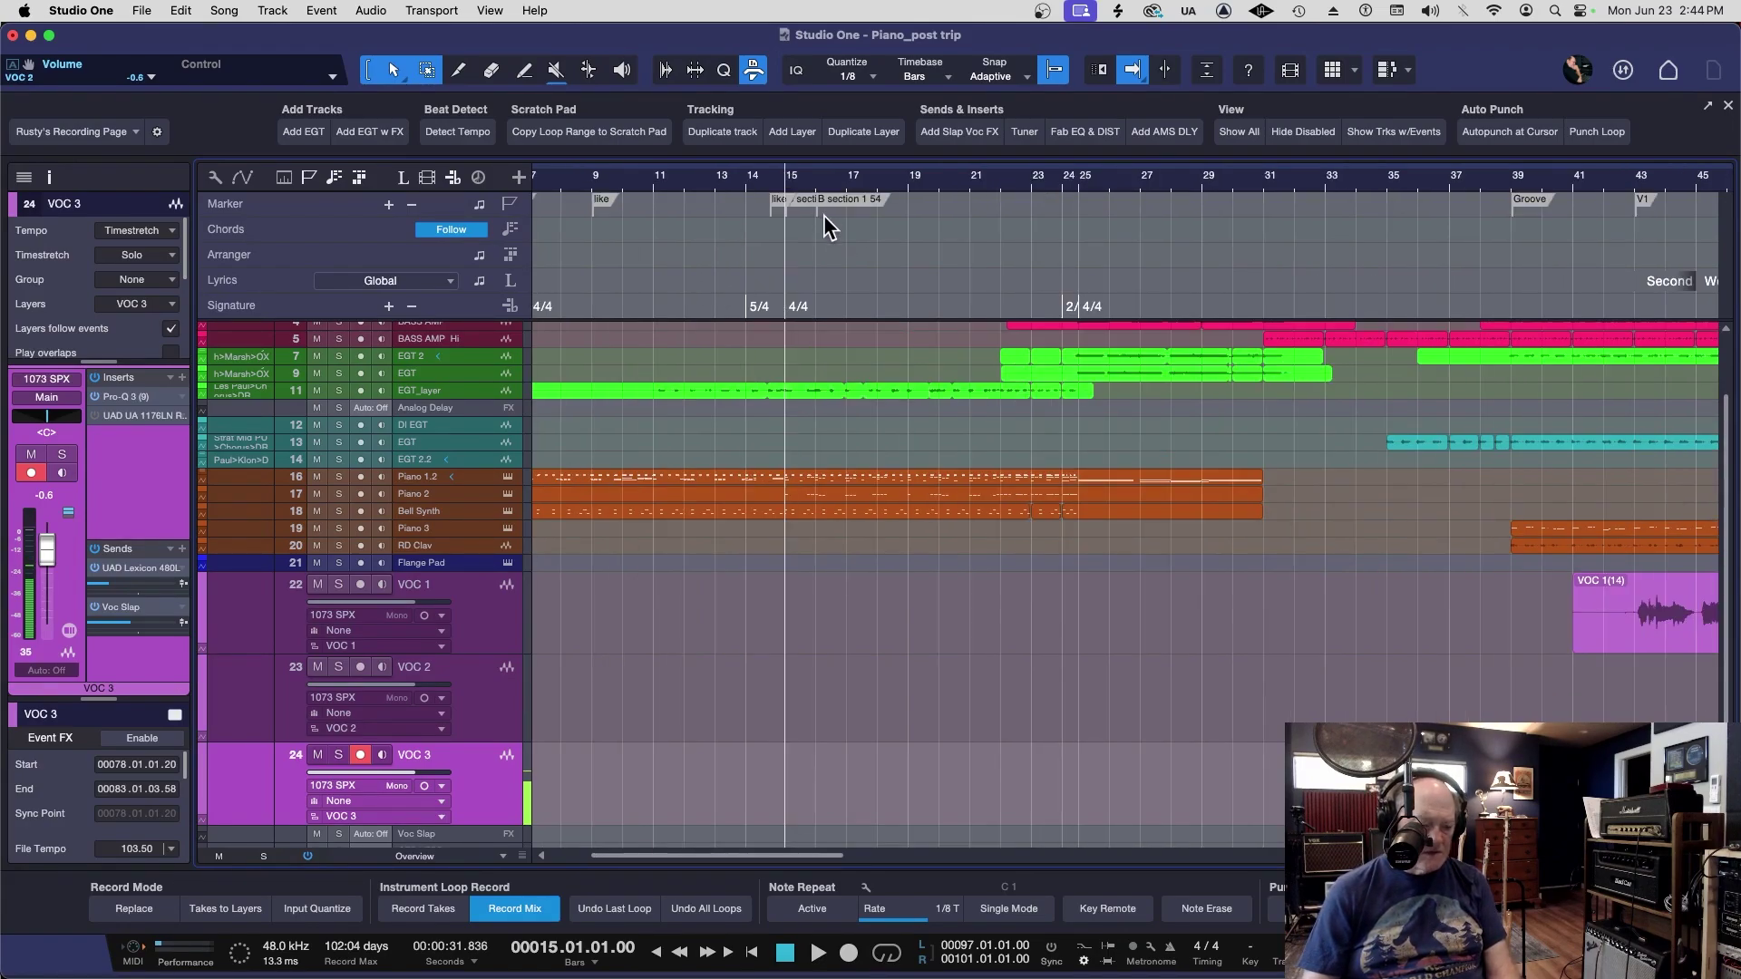
key(space)
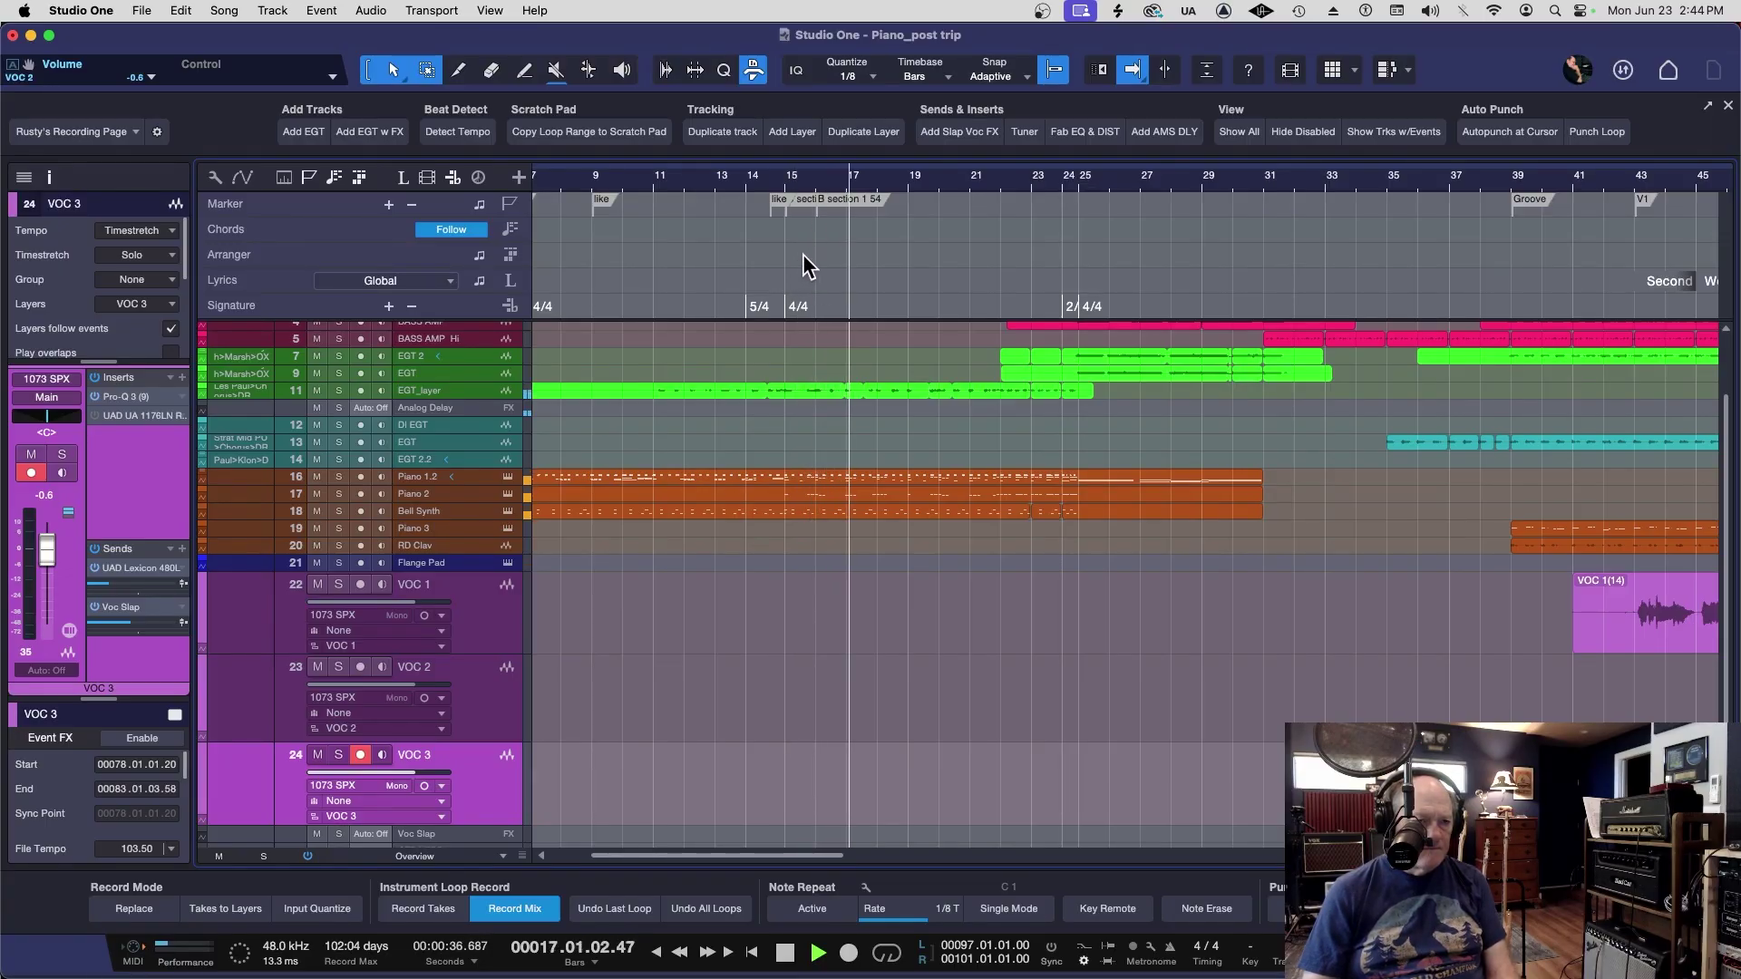
key(space)
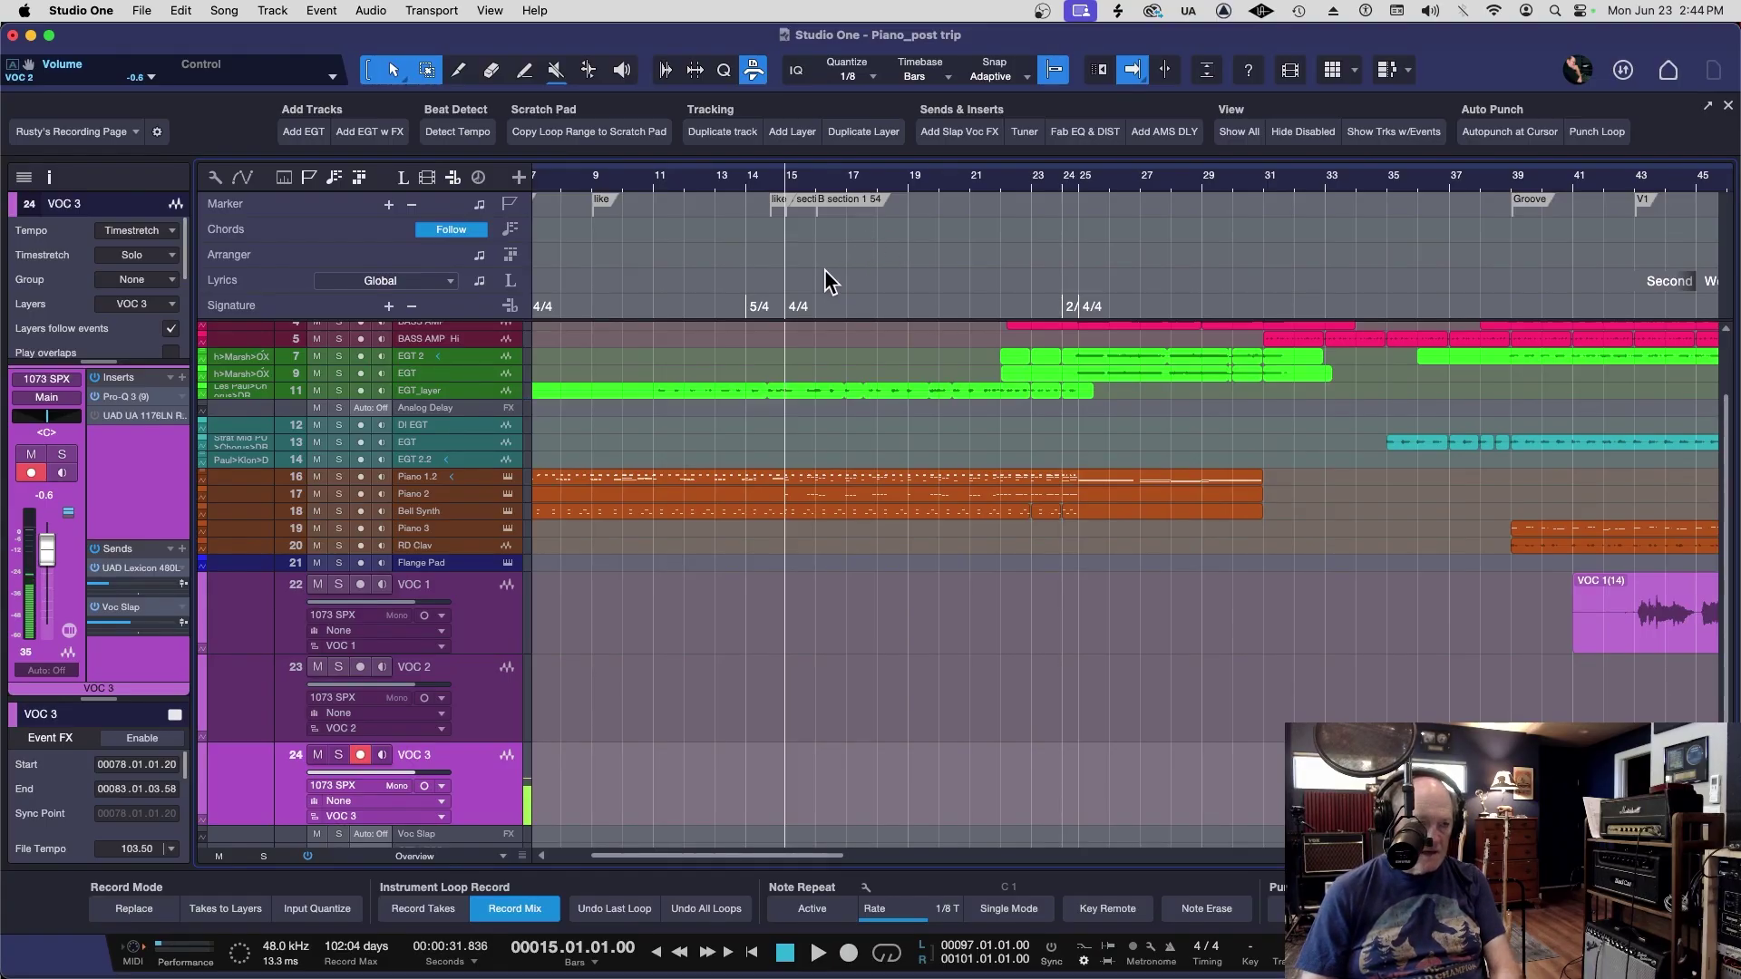
Paint a new Bridge arranger section running from bar 15 to about bar 25
key(6)
key(5)
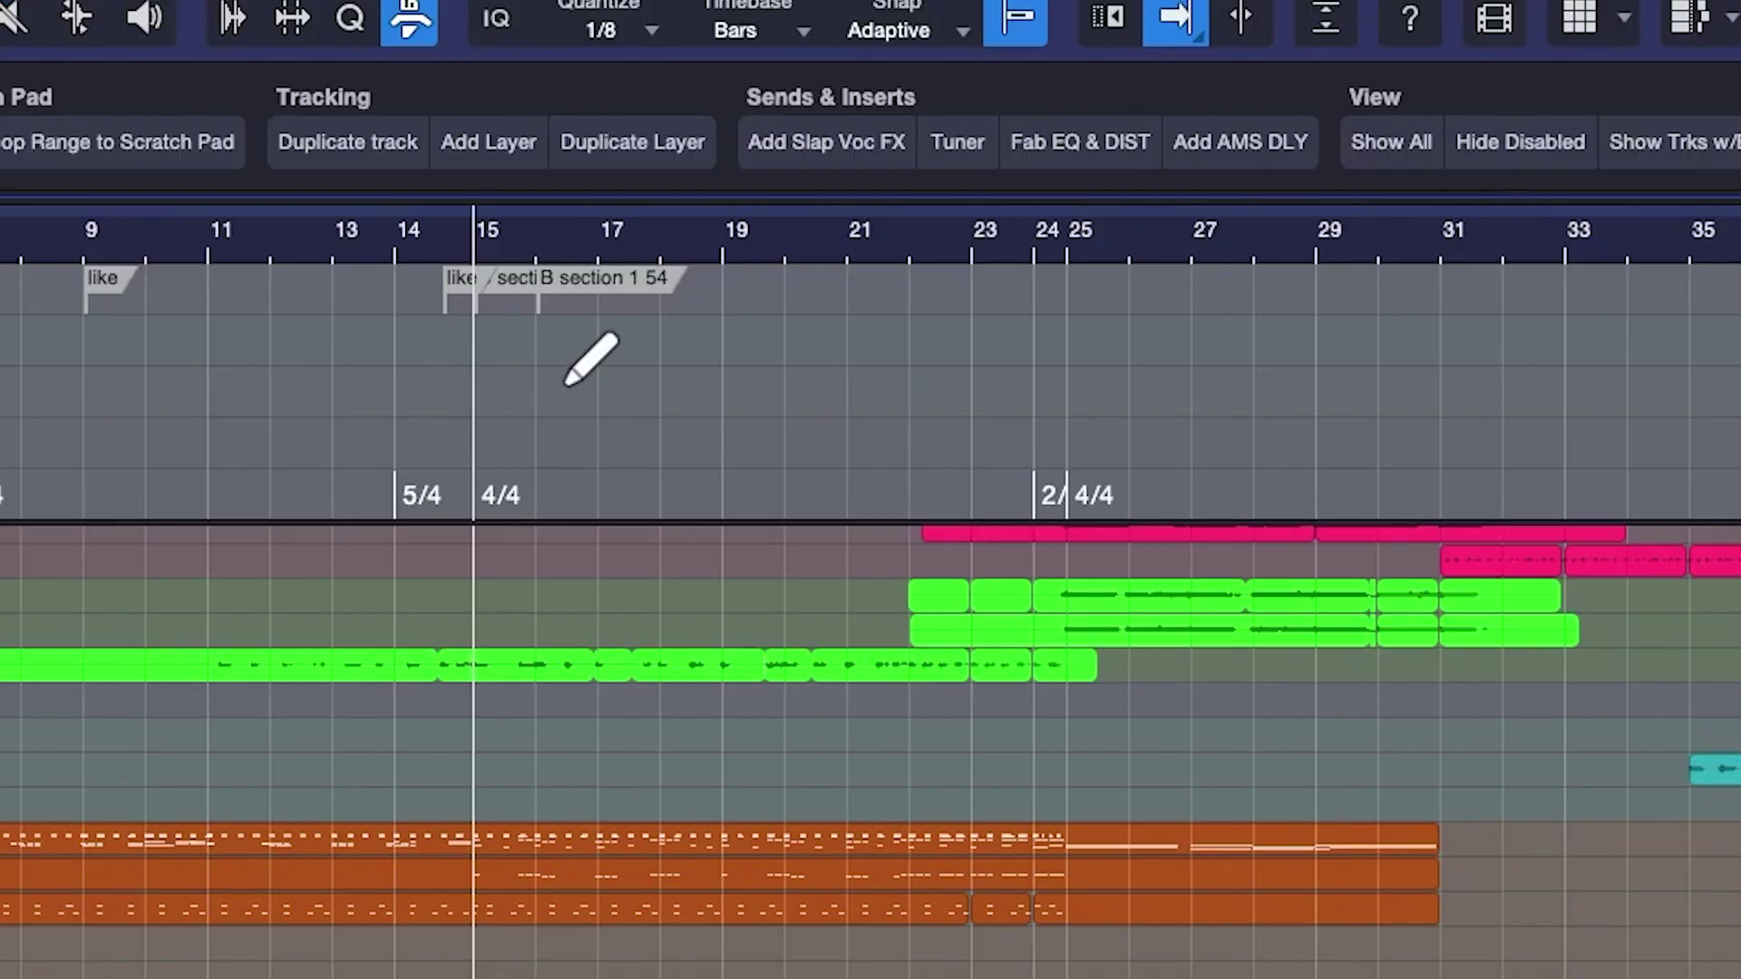
click(555, 399)
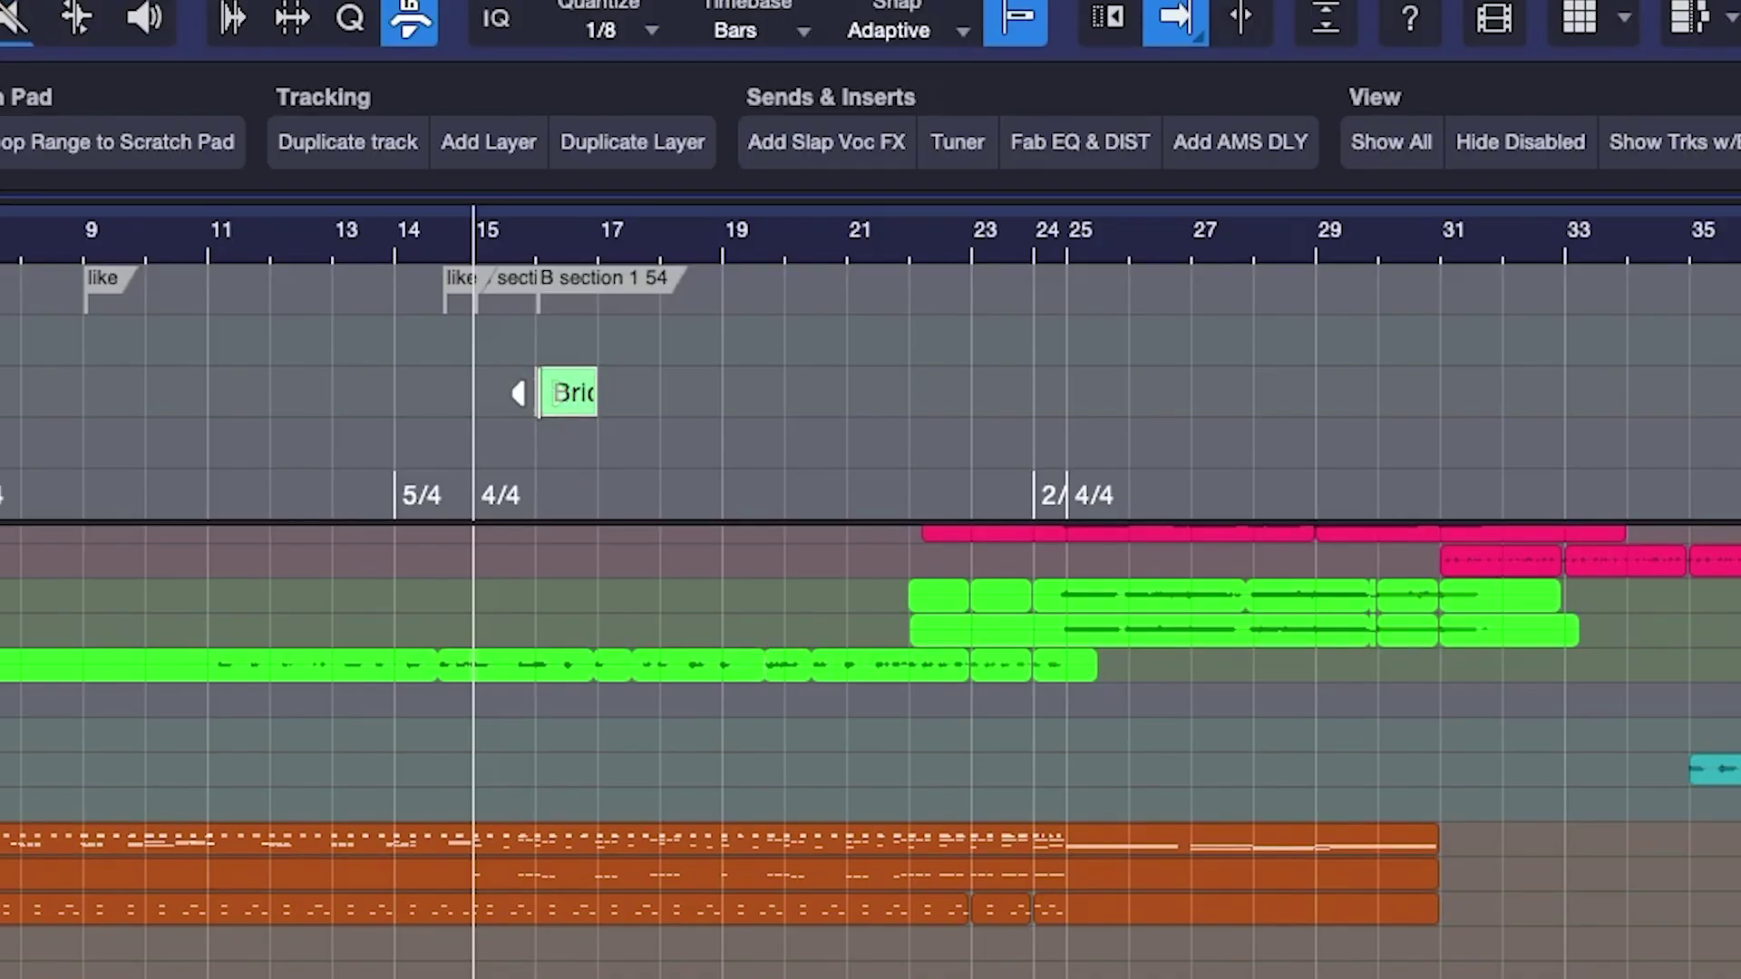
drag(518, 392, 453, 393)
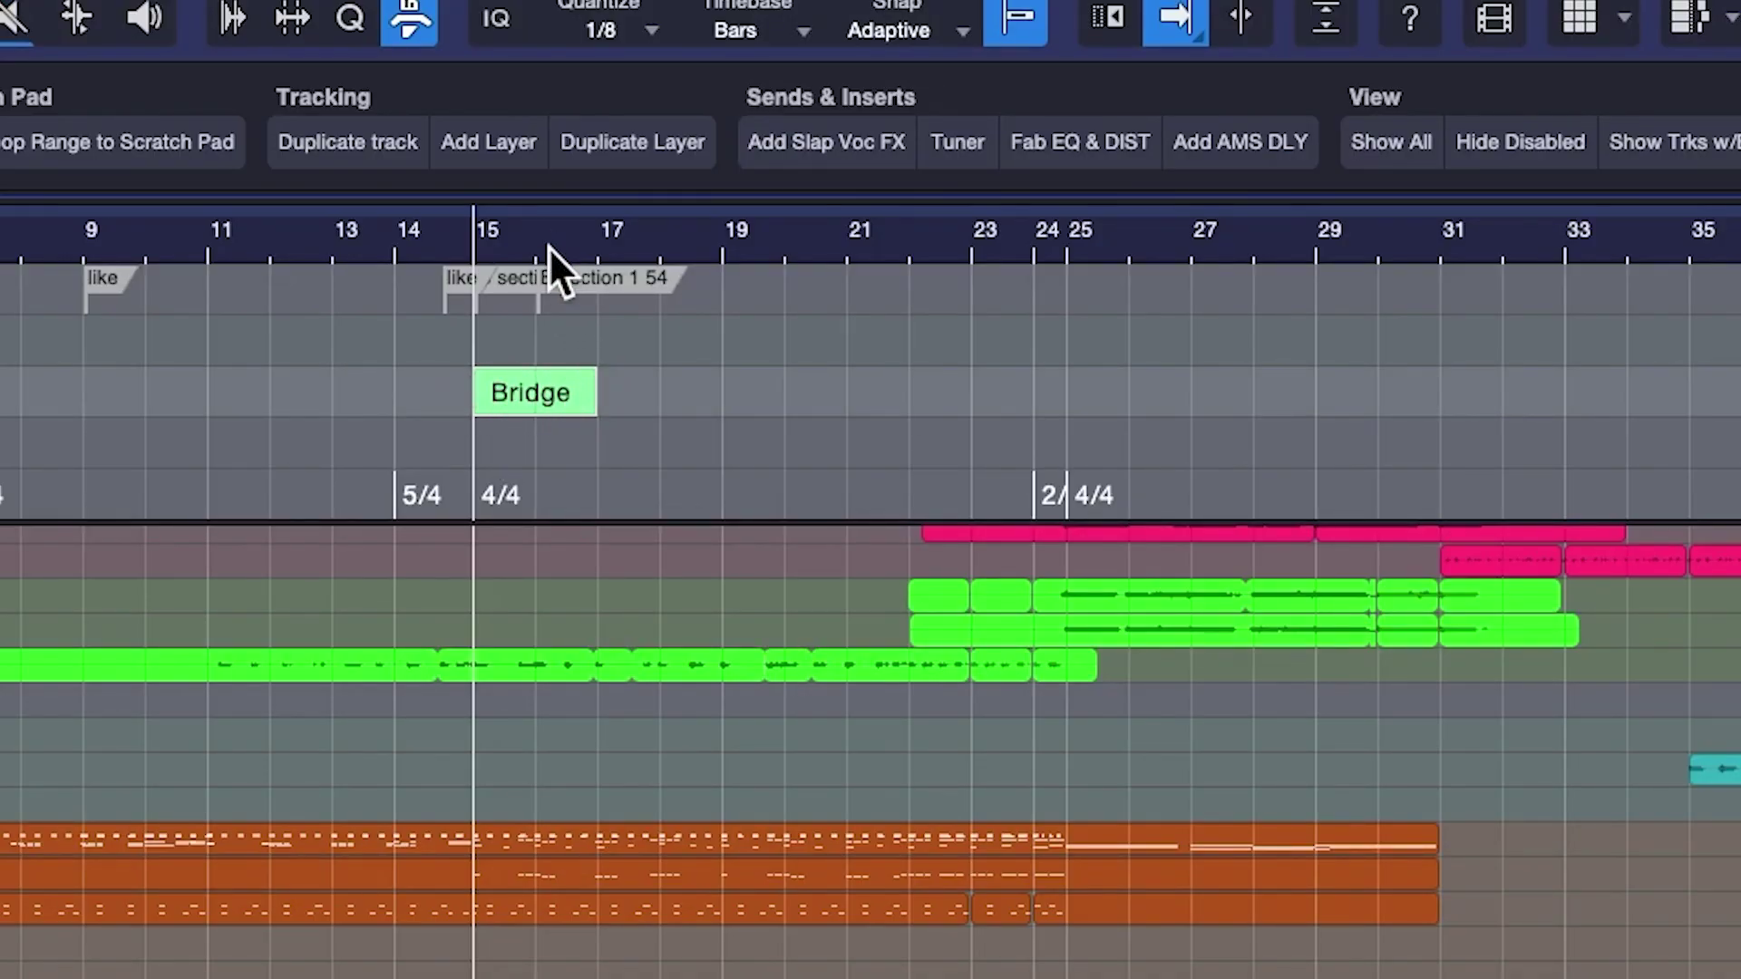
scroll(580, 308, up, 5)
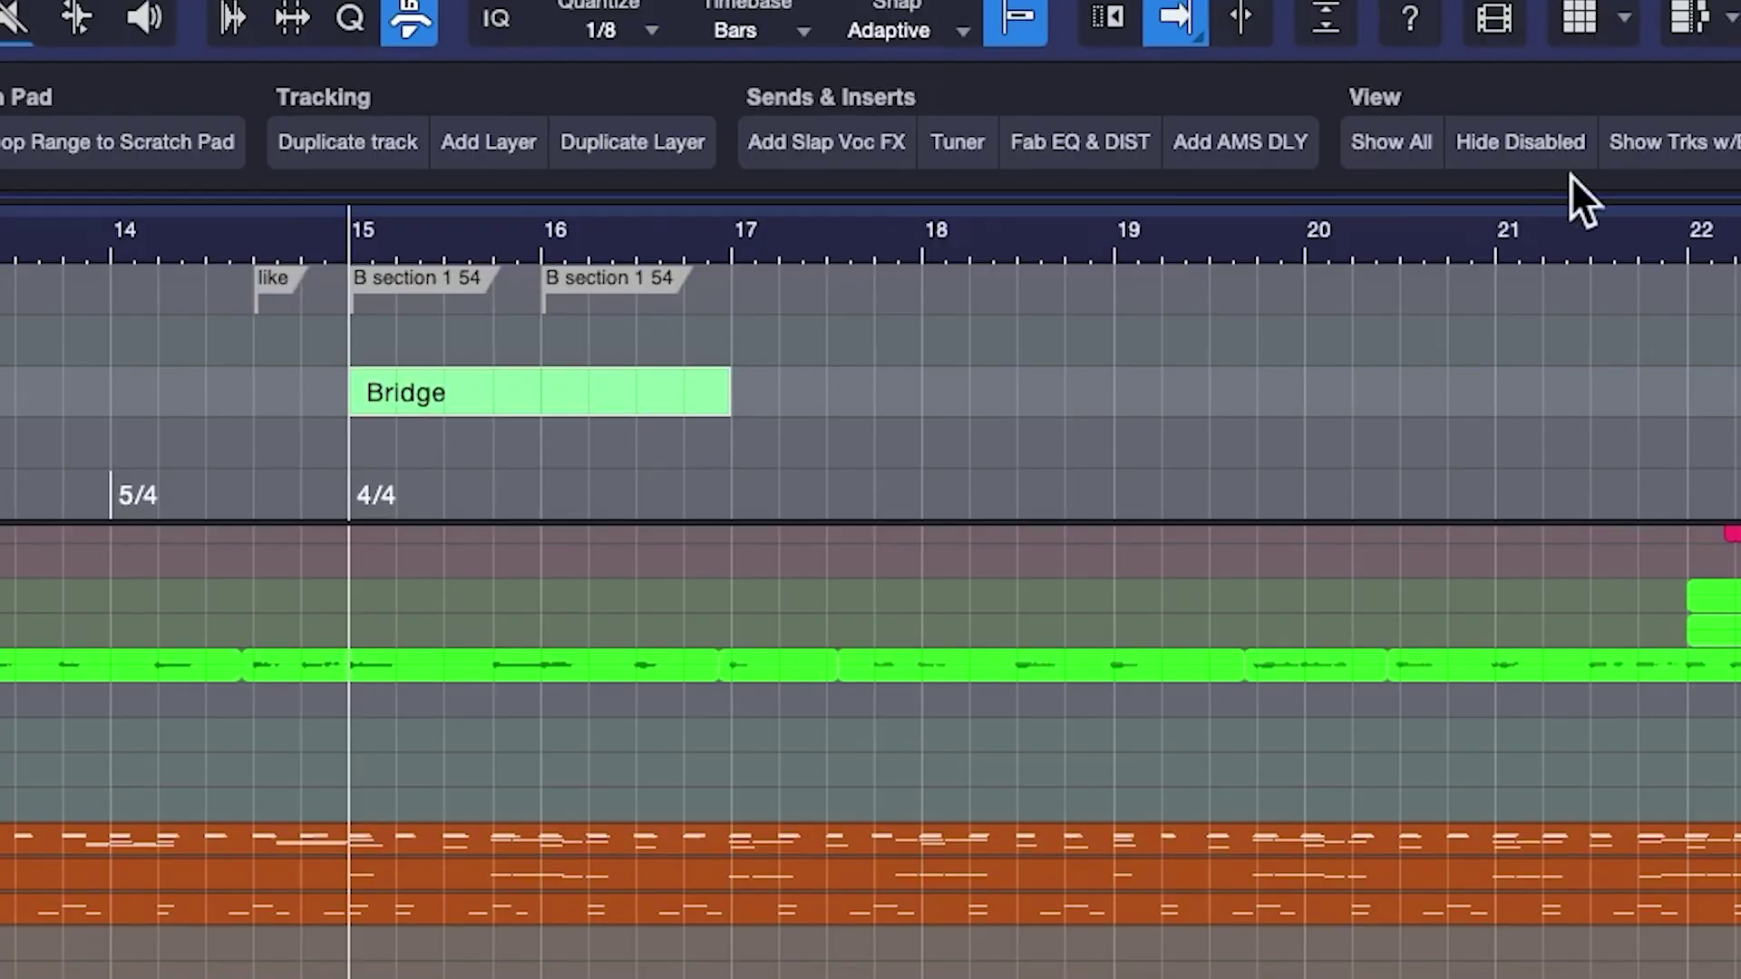
click(1488, 239)
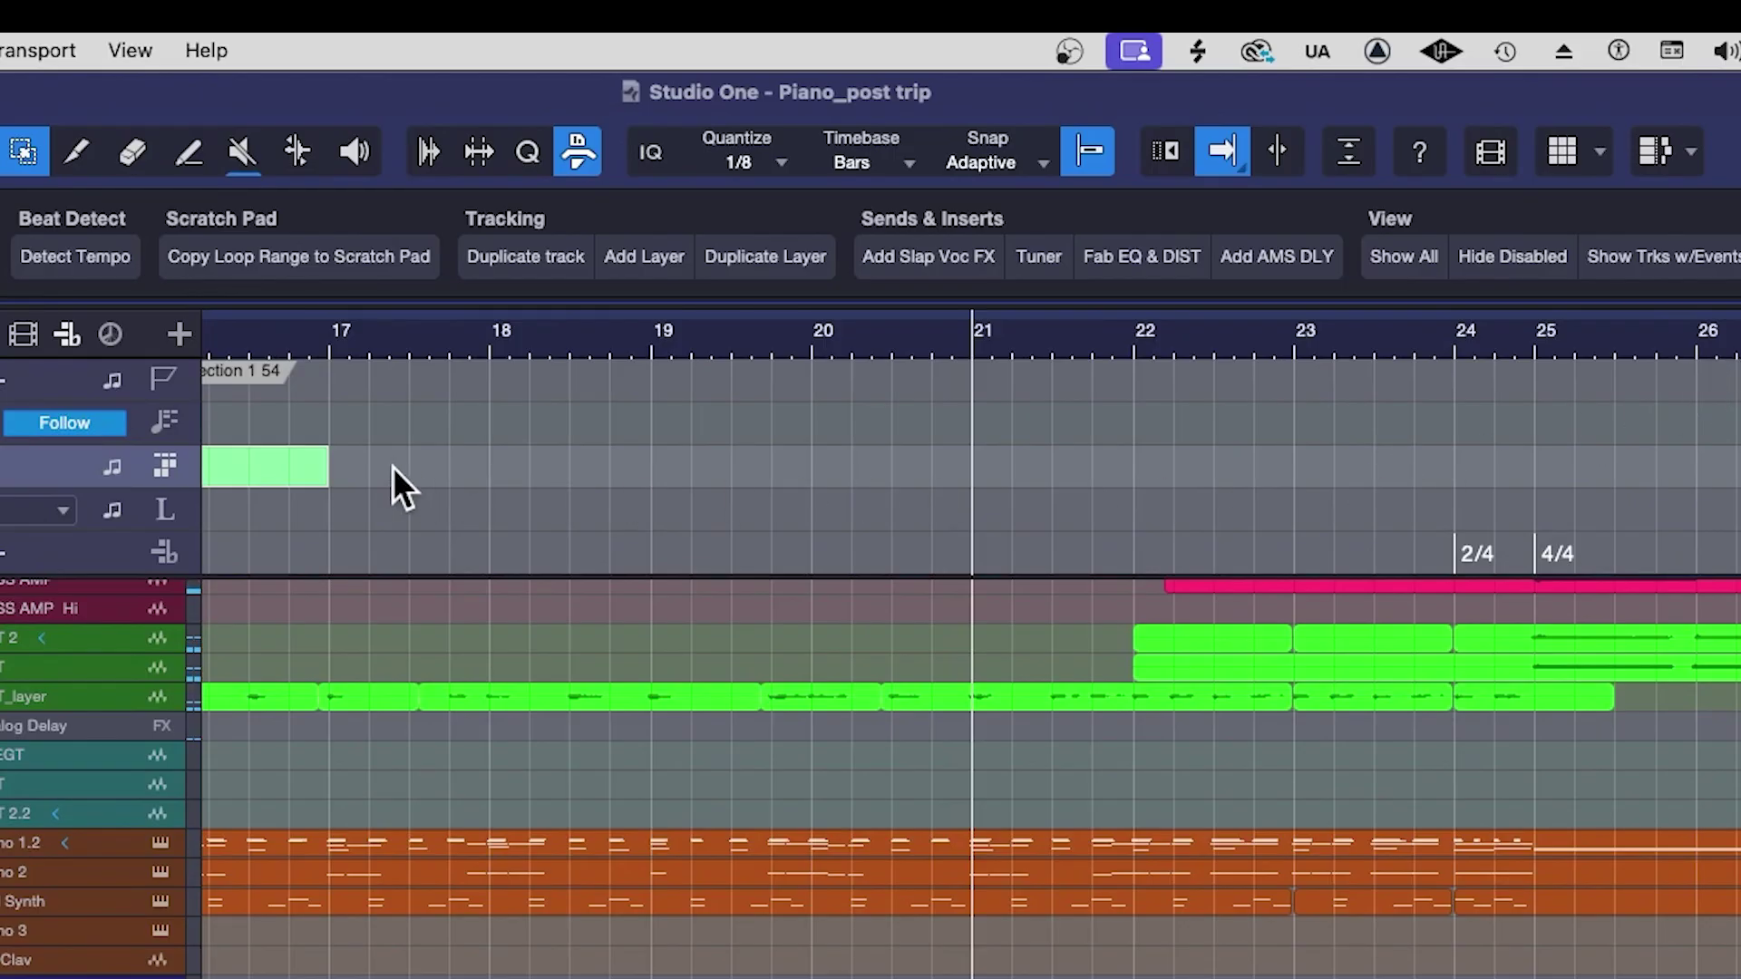
drag(325, 469, 1690, 475)
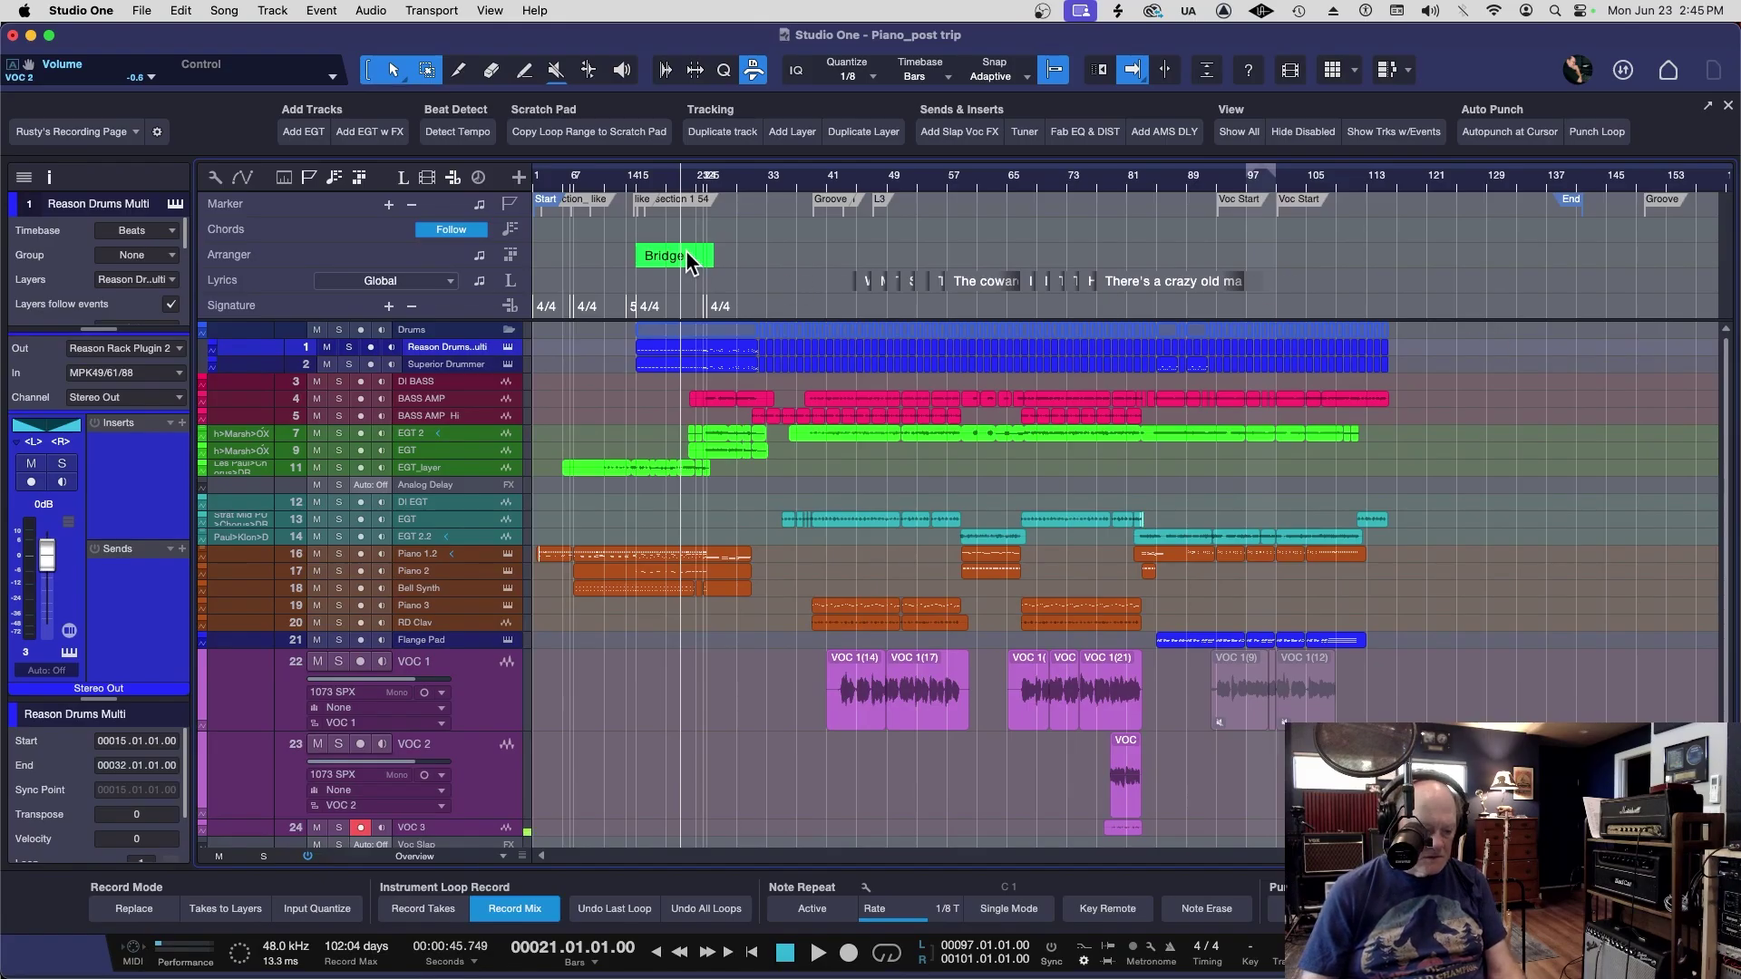
Copy the Bridge section to bar 120 and audition the lead-in from about bar 110
drag(691, 265, 1469, 268)
drag(1401, 182, 1390, 225)
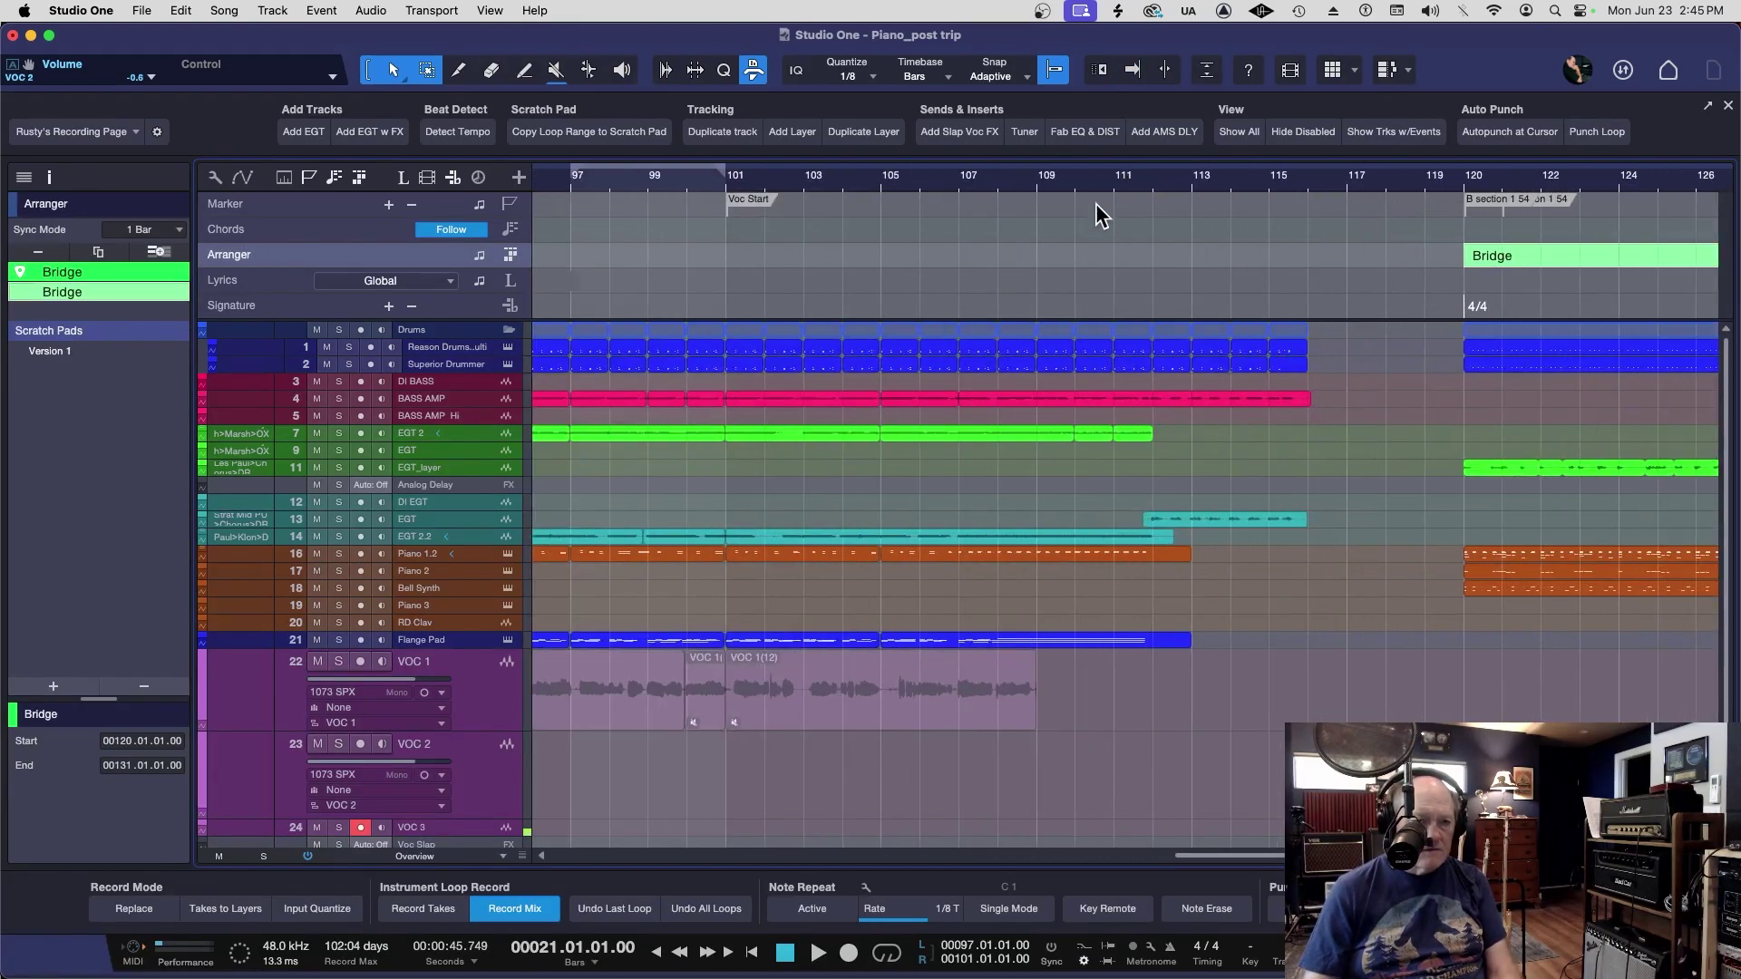
click(1066, 214)
key(f)
key(space)
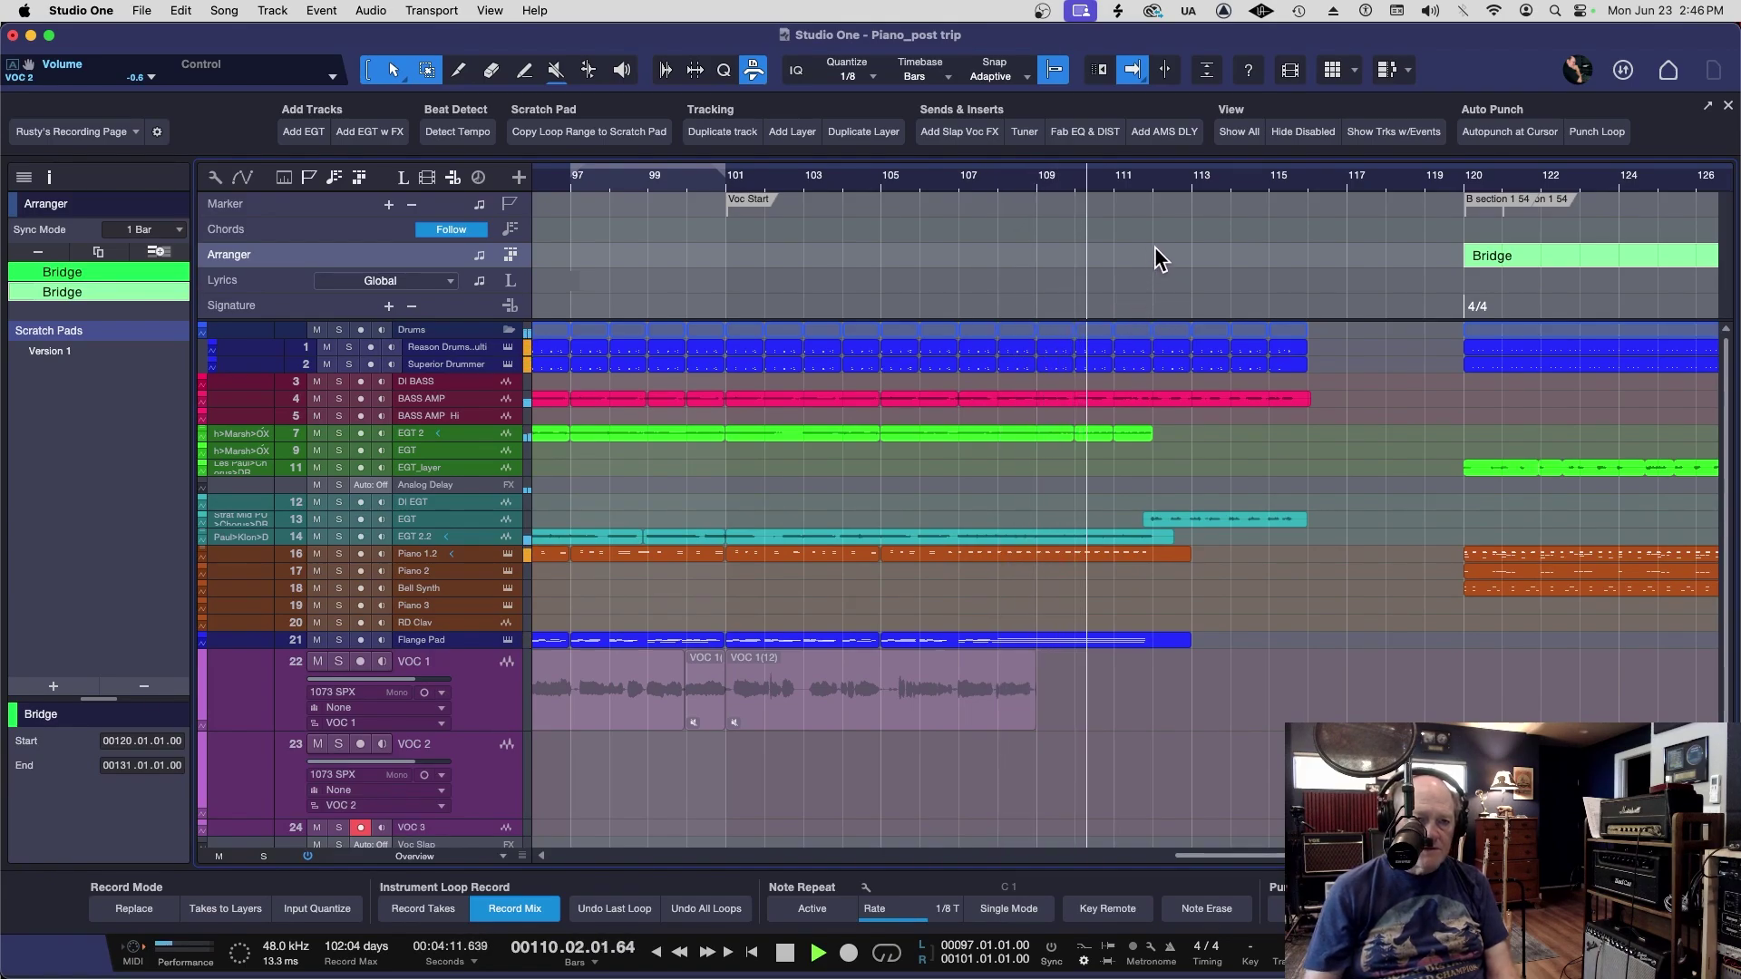
key(space)
click(1115, 187)
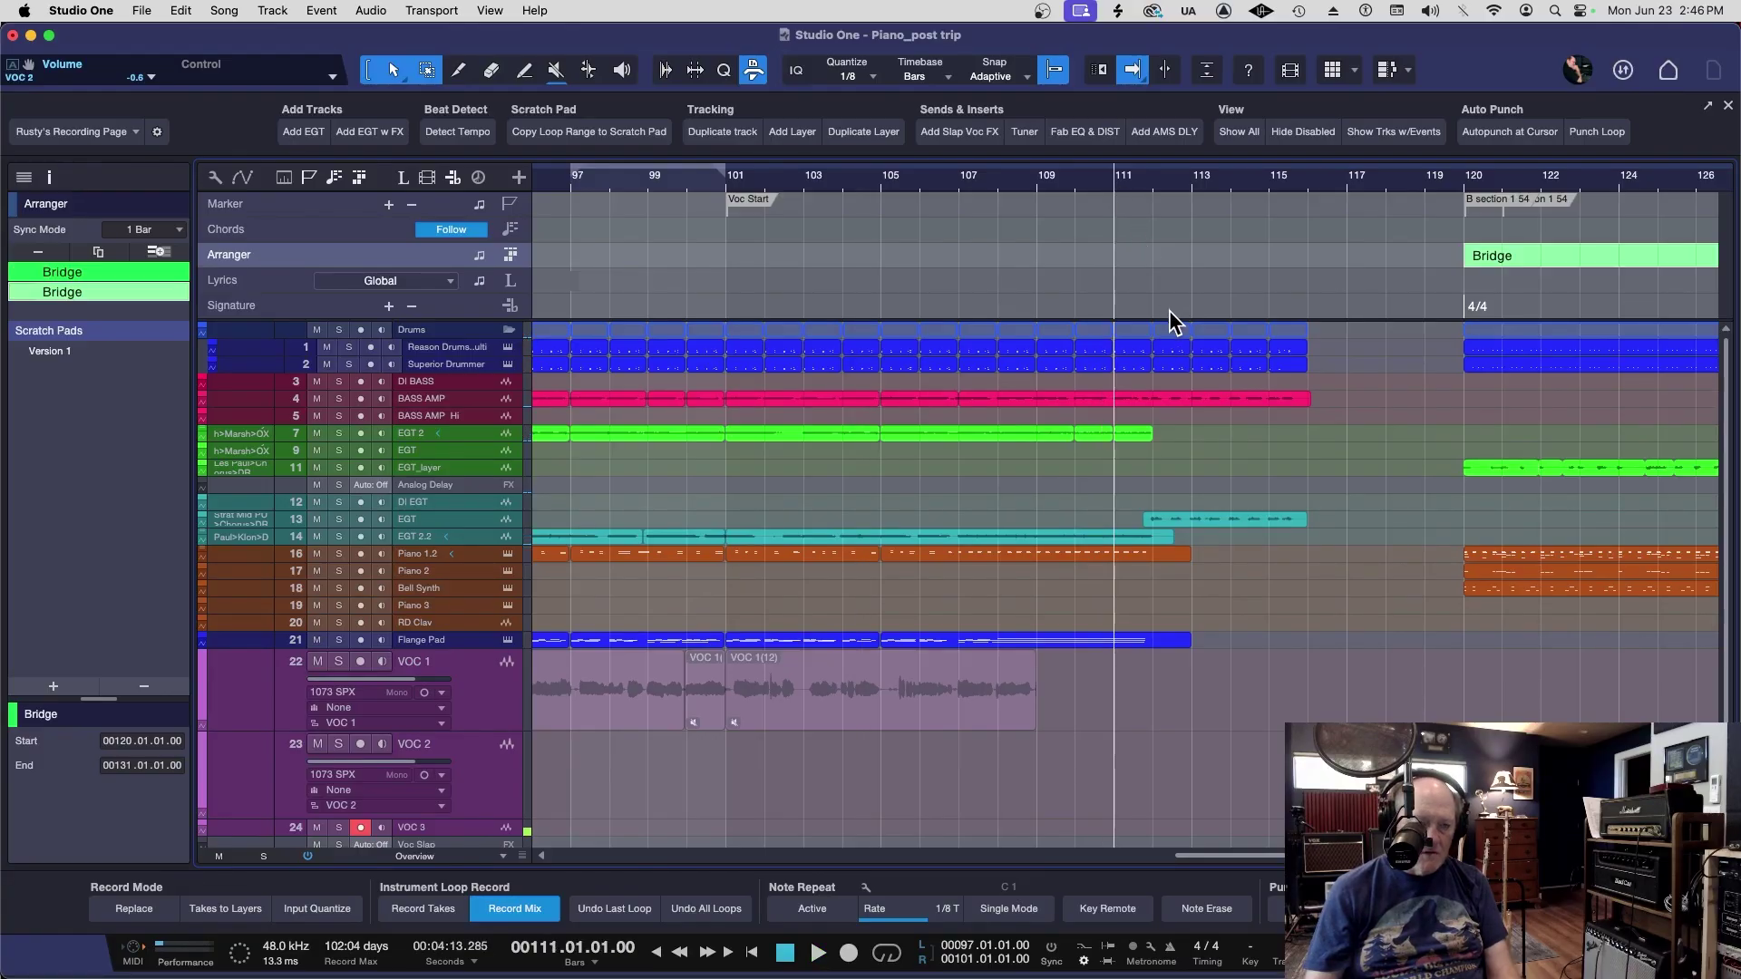
Paint a Chorus arranger section spanning bars 111 to 117
key(w)
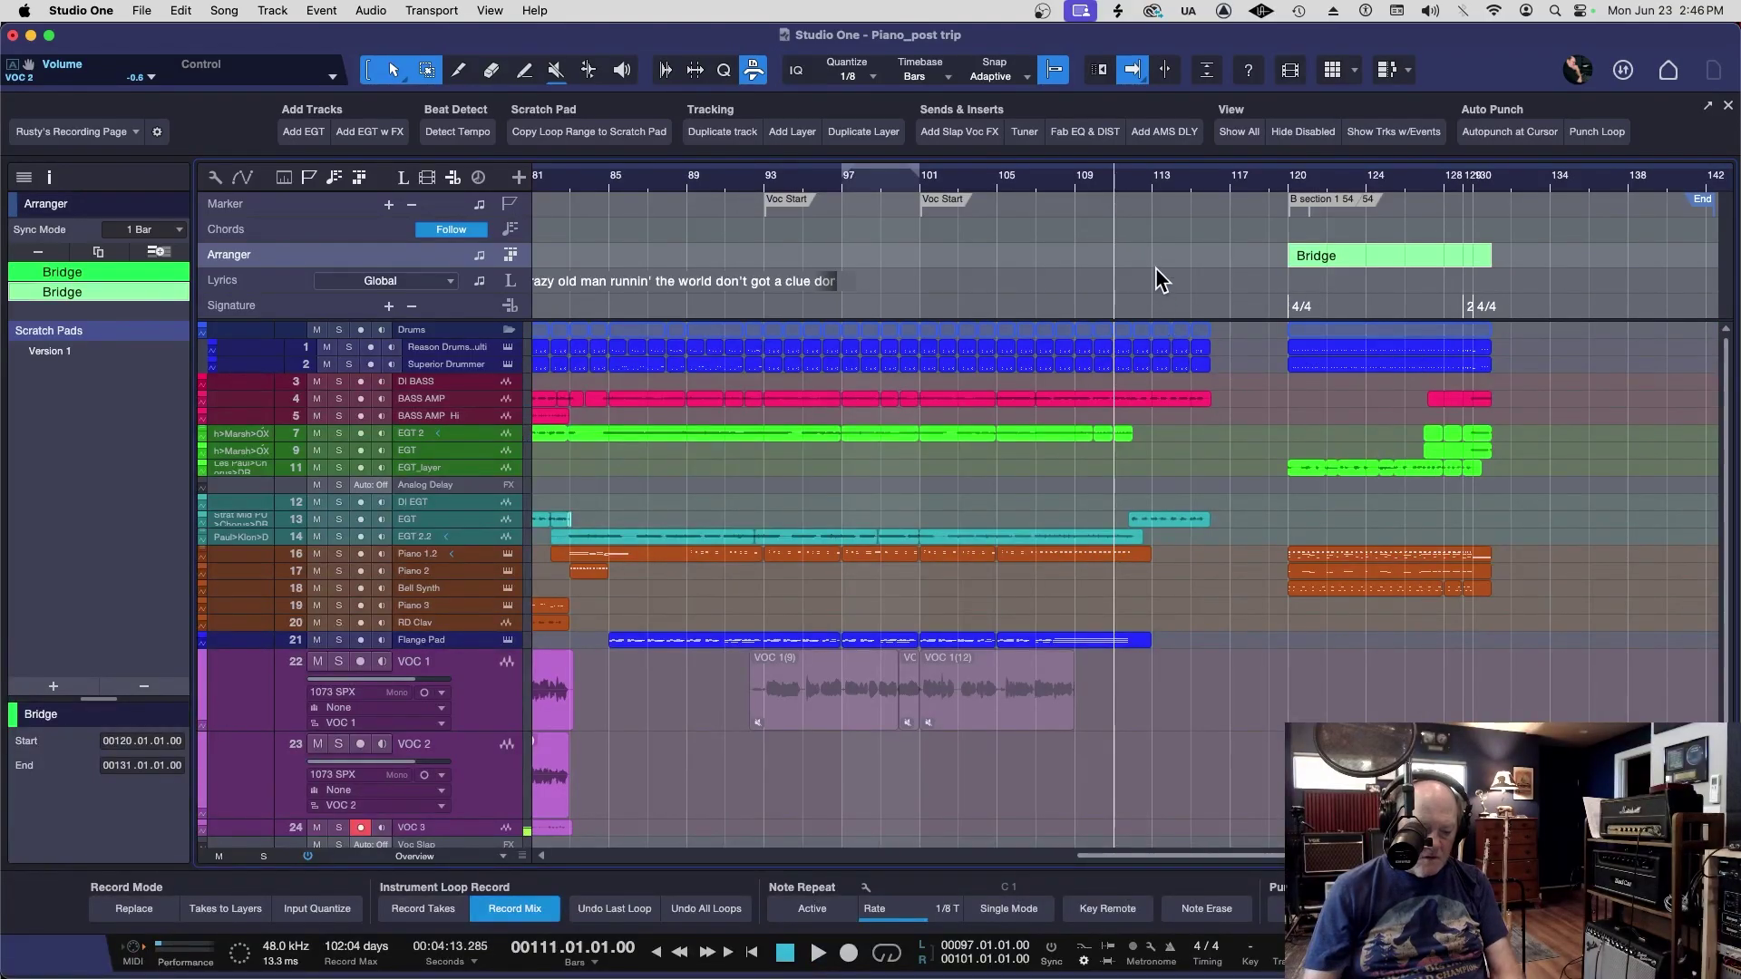
key(5)
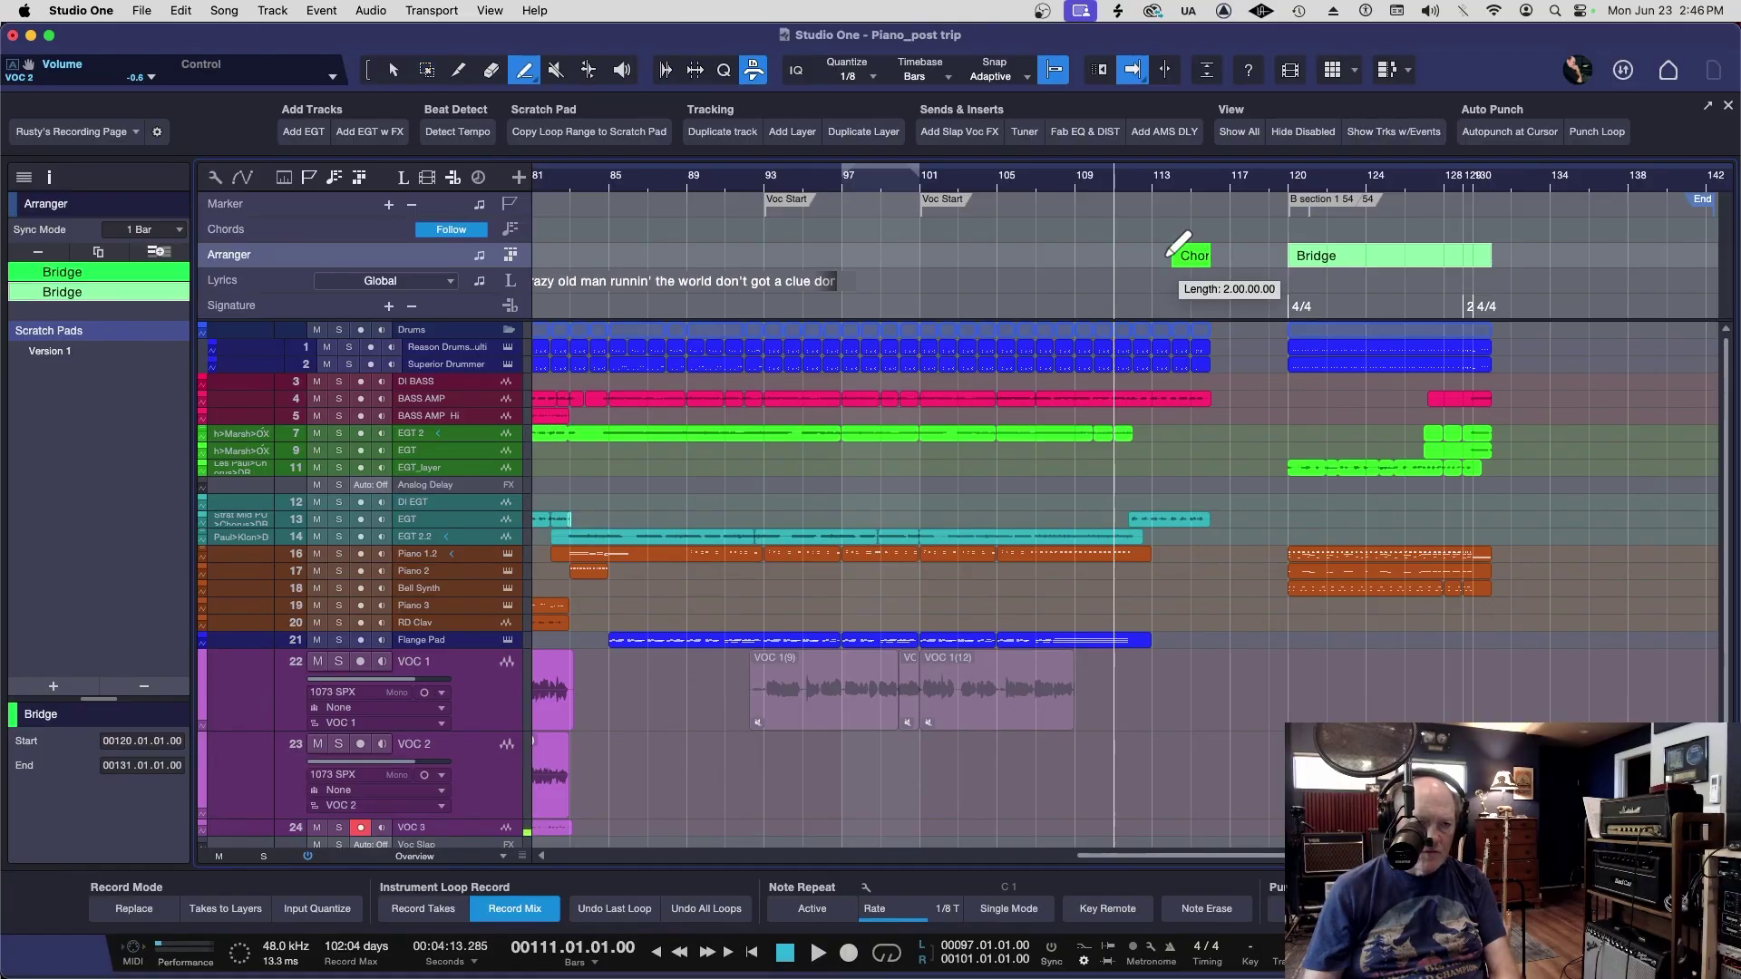
click(1167, 256)
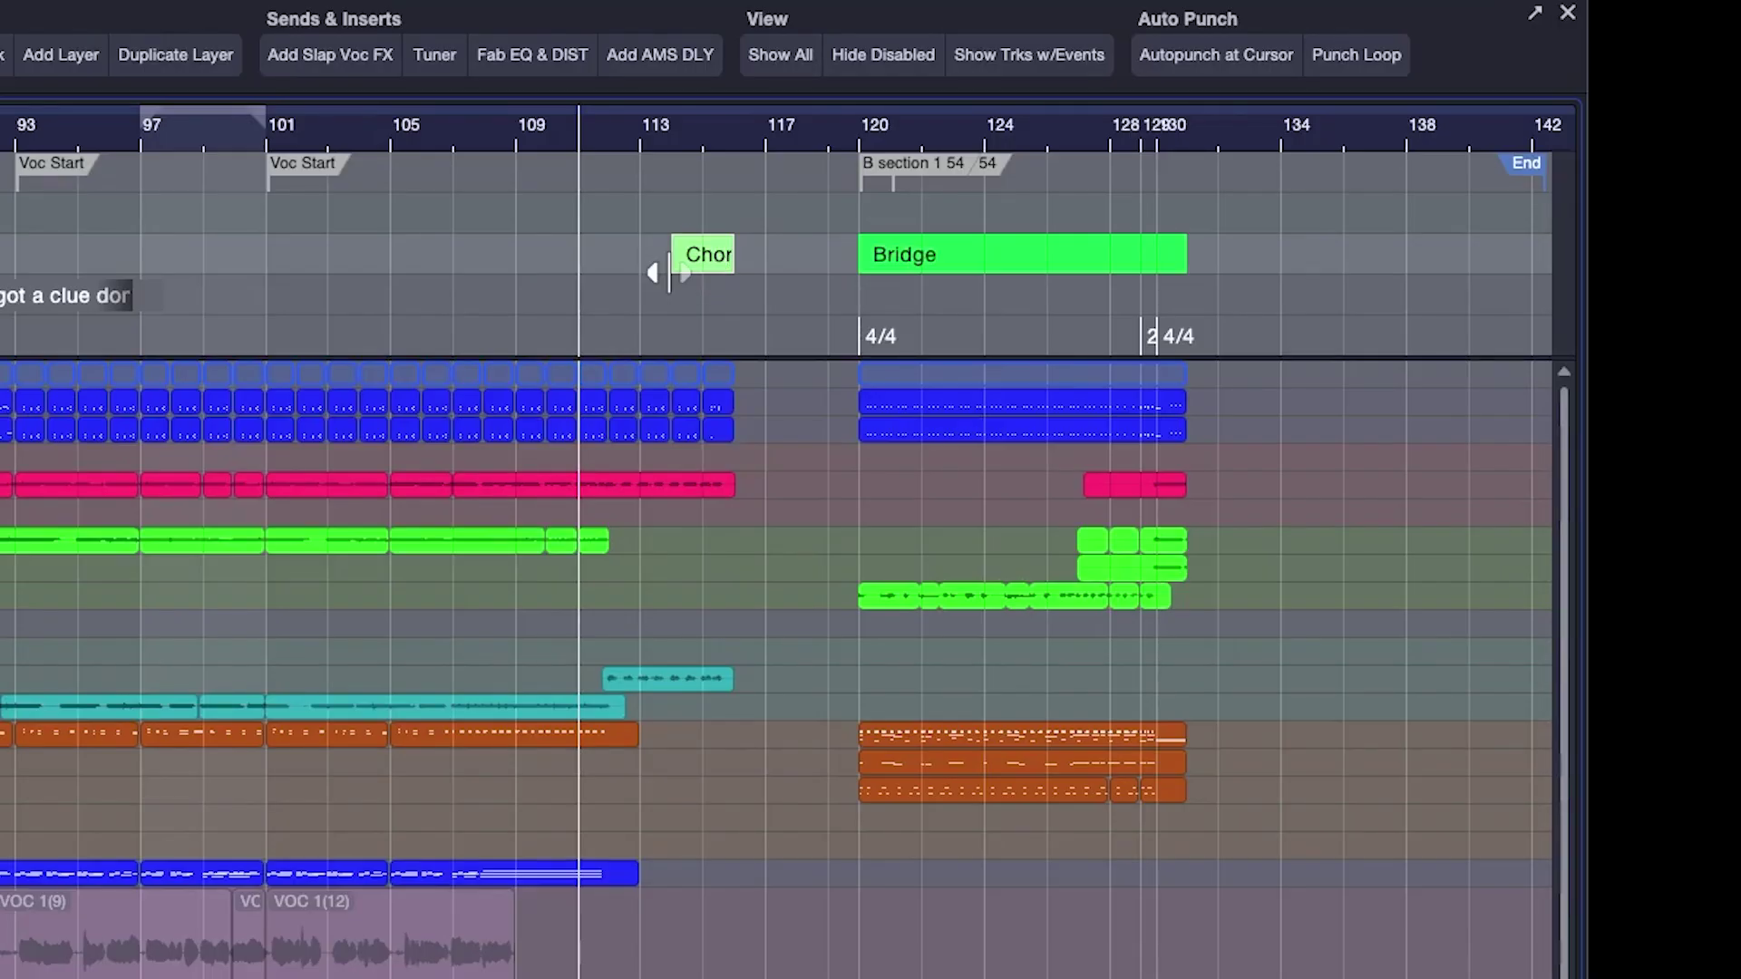
drag(669, 272, 580, 272)
key(space)
drag(610, 140, 617, 213)
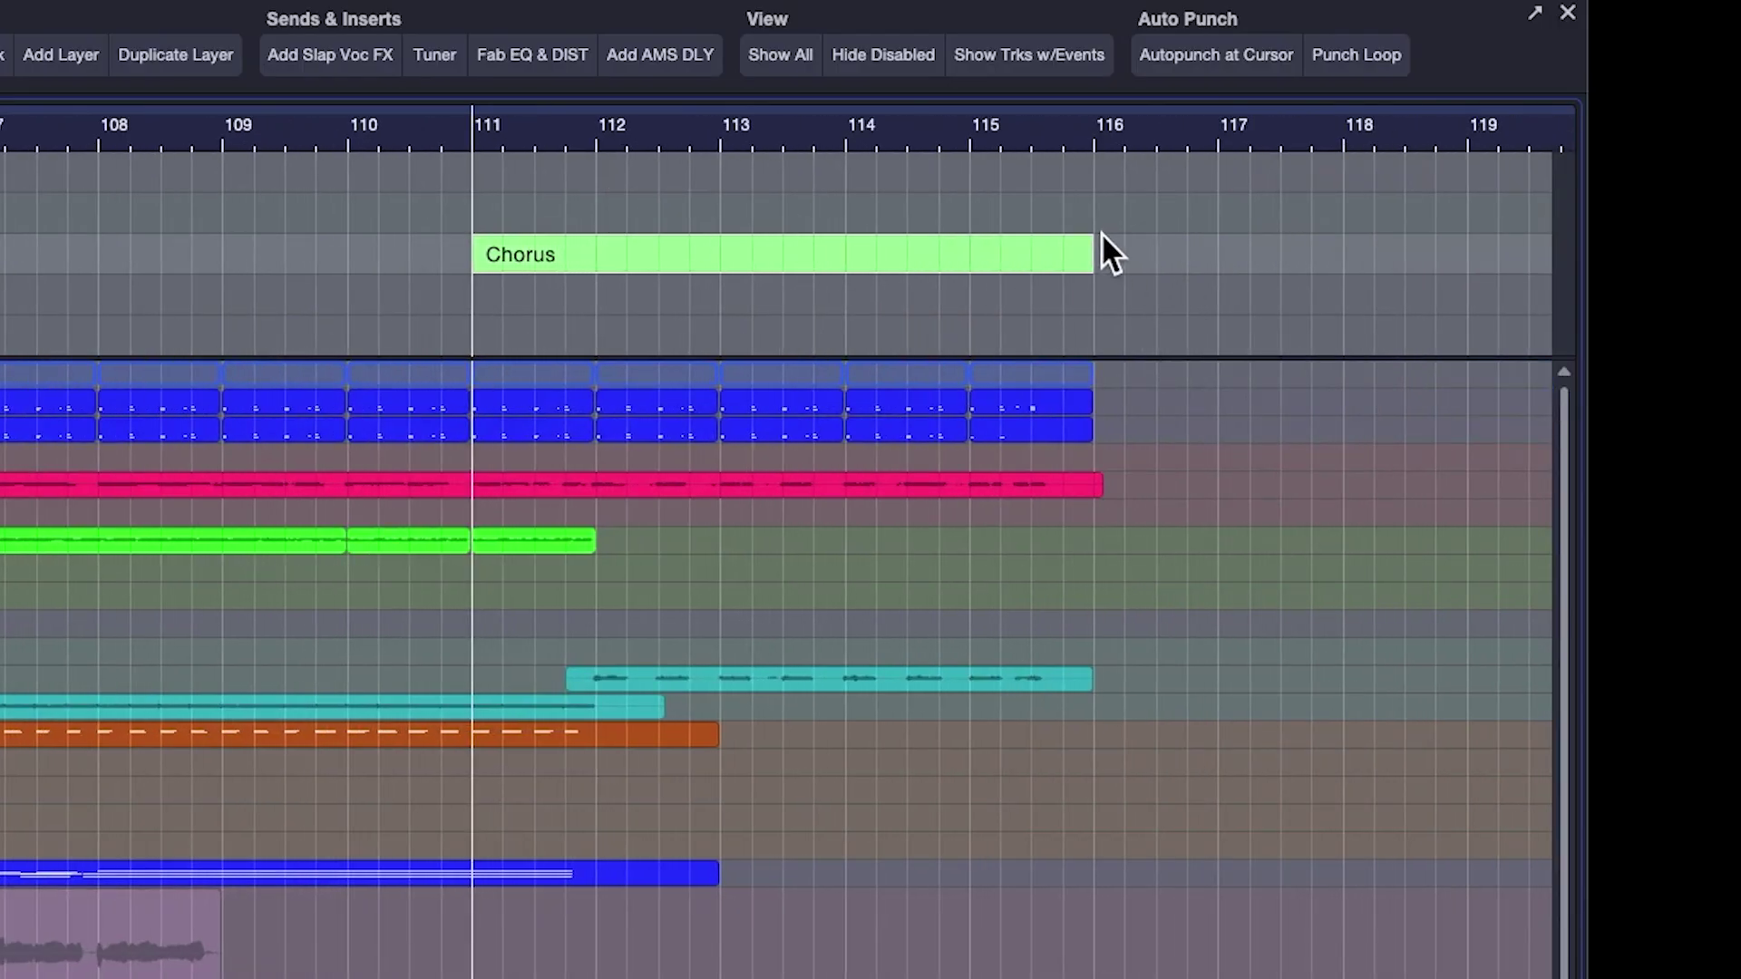
drag(1098, 240, 1217, 257)
Move the Chorus section to bar 136 and slide the second Bridge back to bar 111
key(w)
key(w)
key(w)
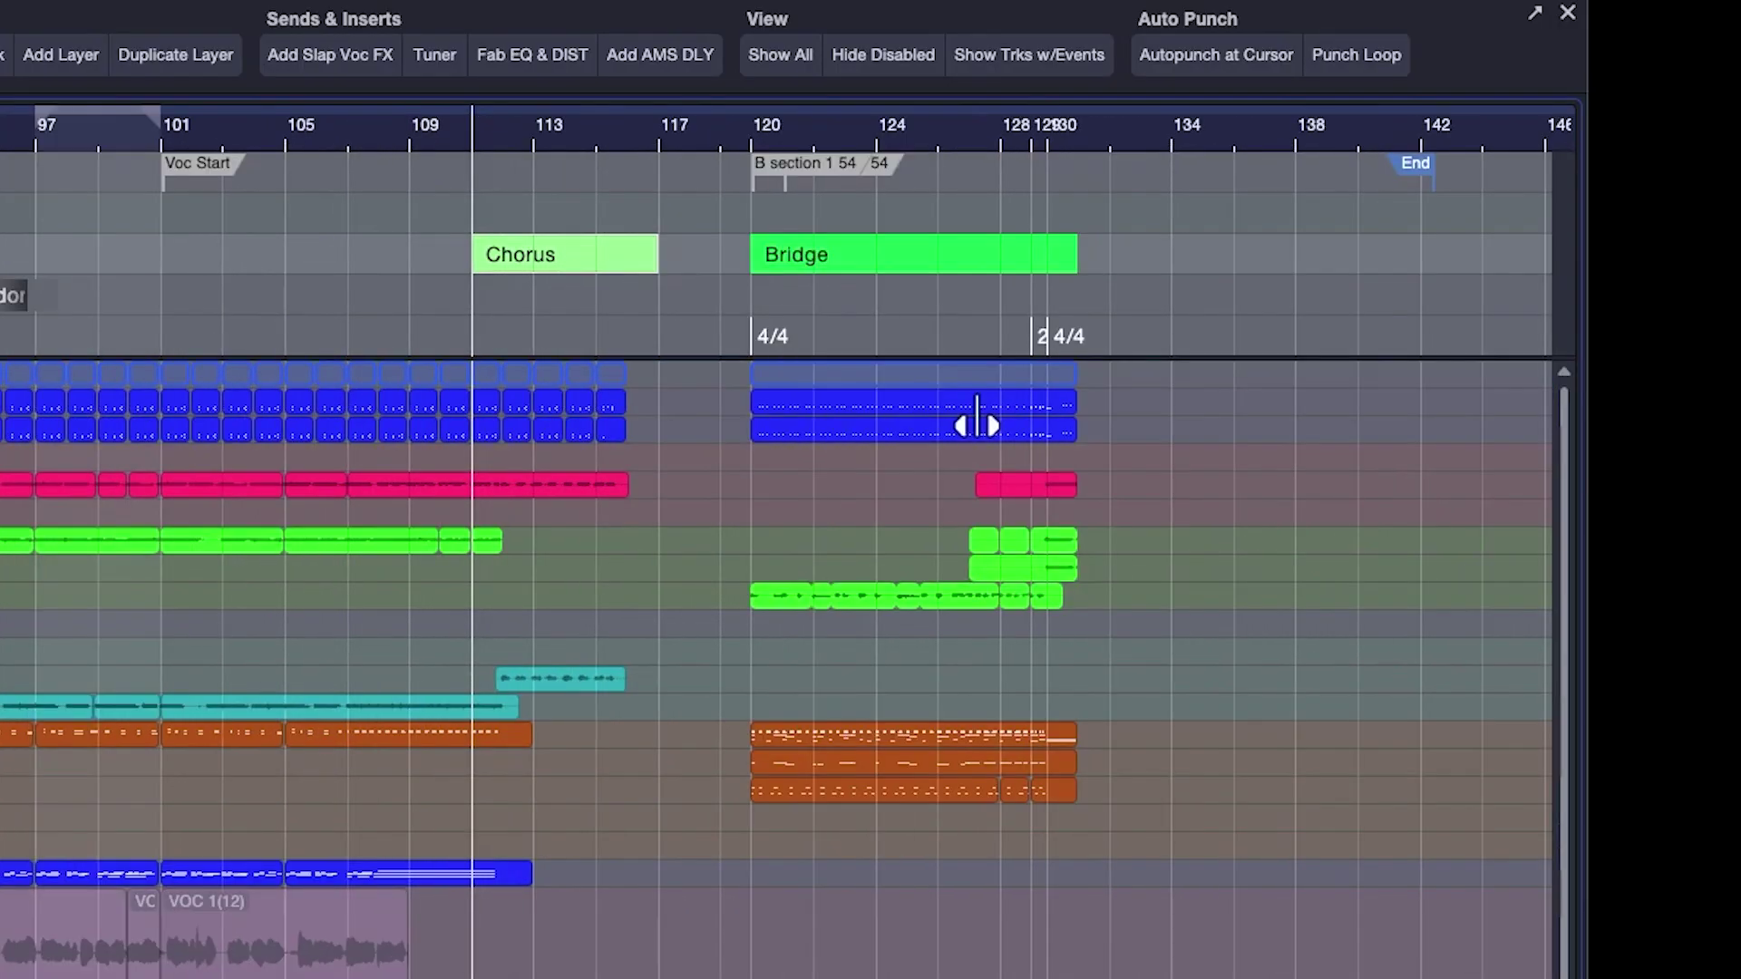
drag(854, 257, 1233, 261)
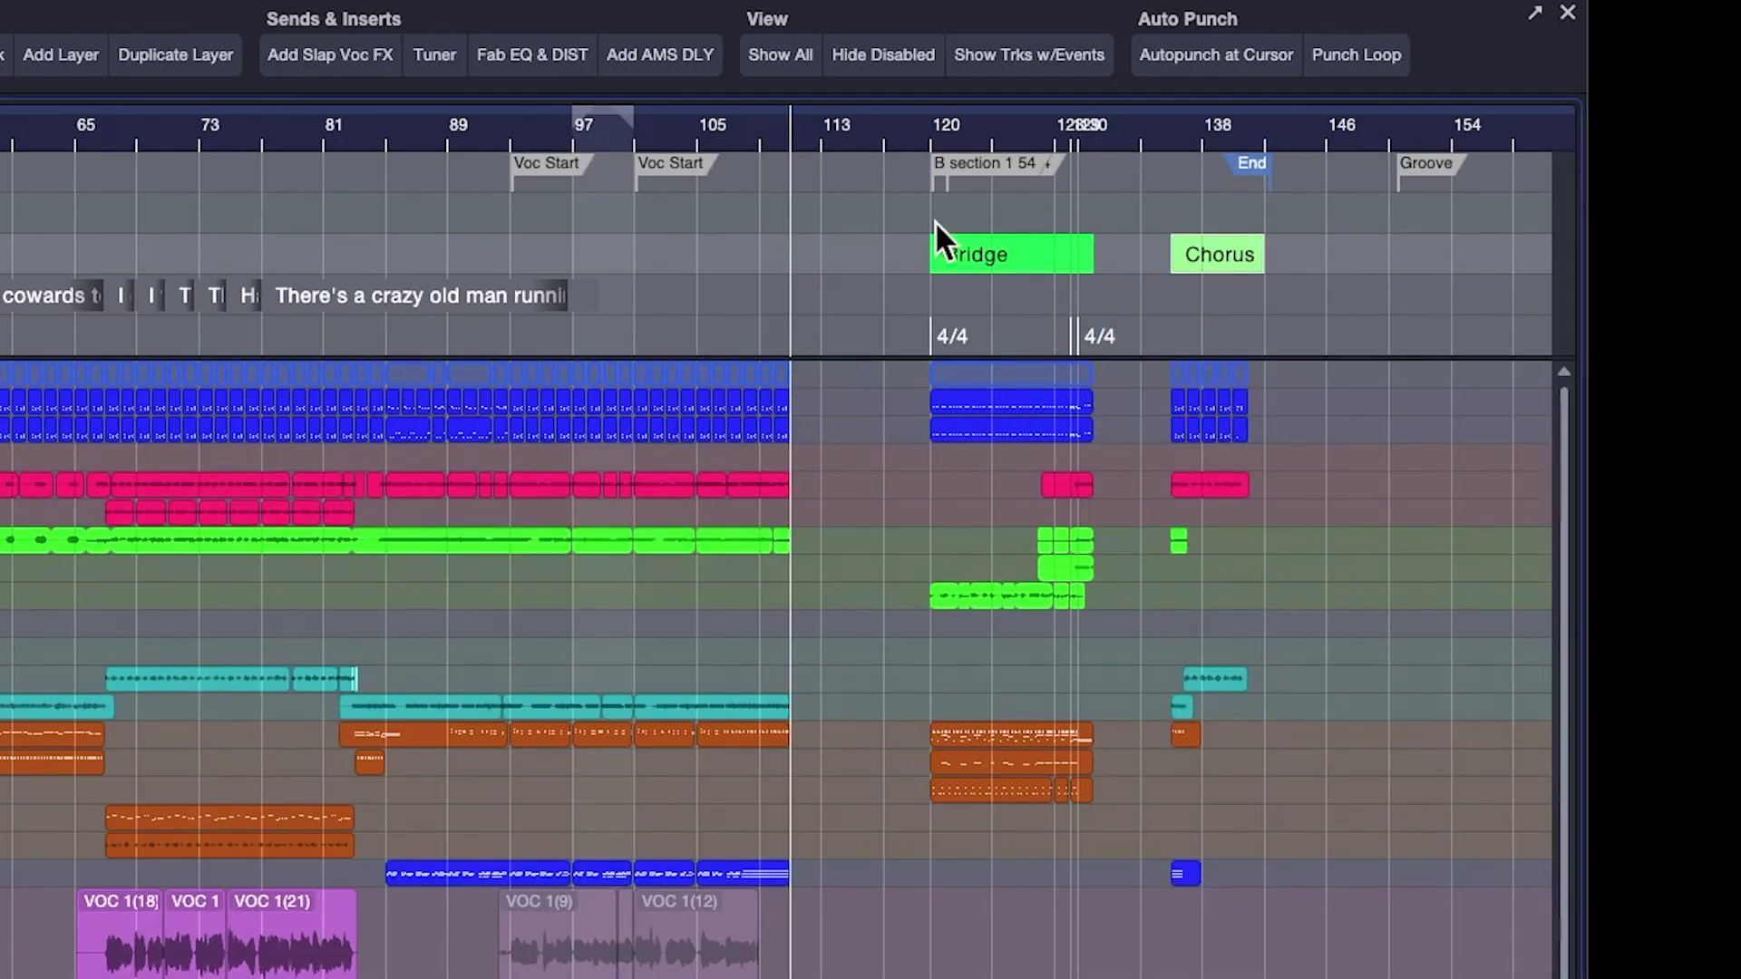
drag(876, 136, 885, 207)
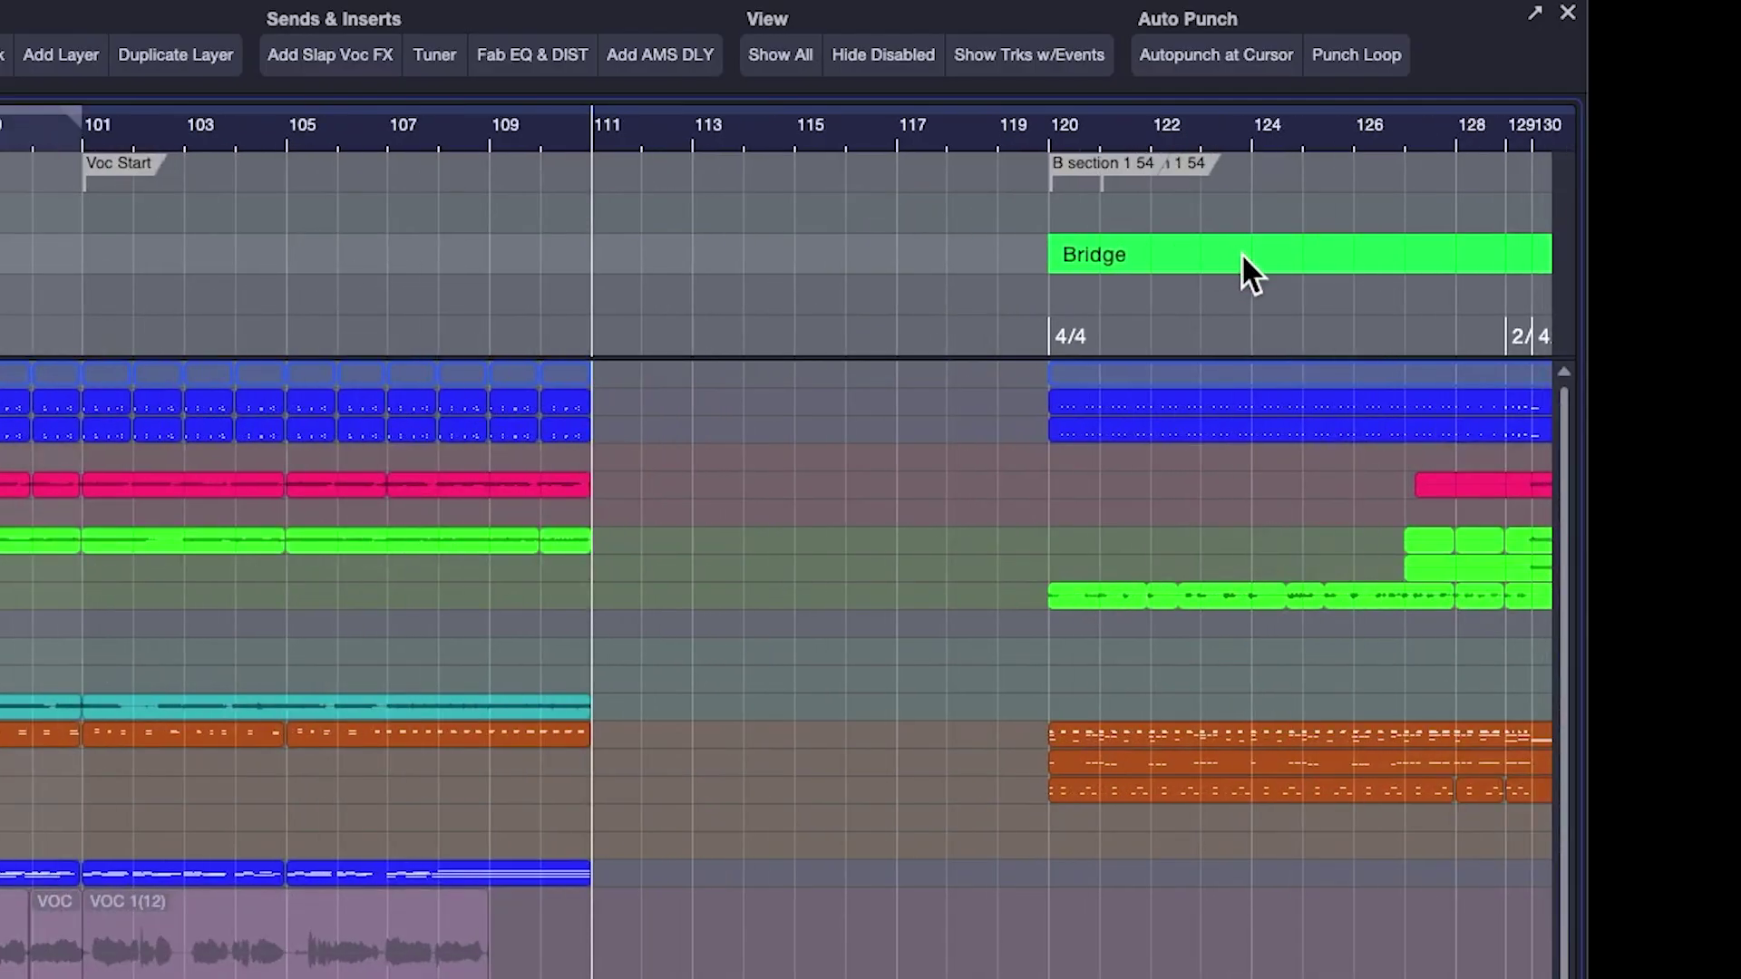
drag(1249, 257, 794, 278)
Audition the transition into the Bridge, playing from bar 109
scroll(534, 150, up, 5)
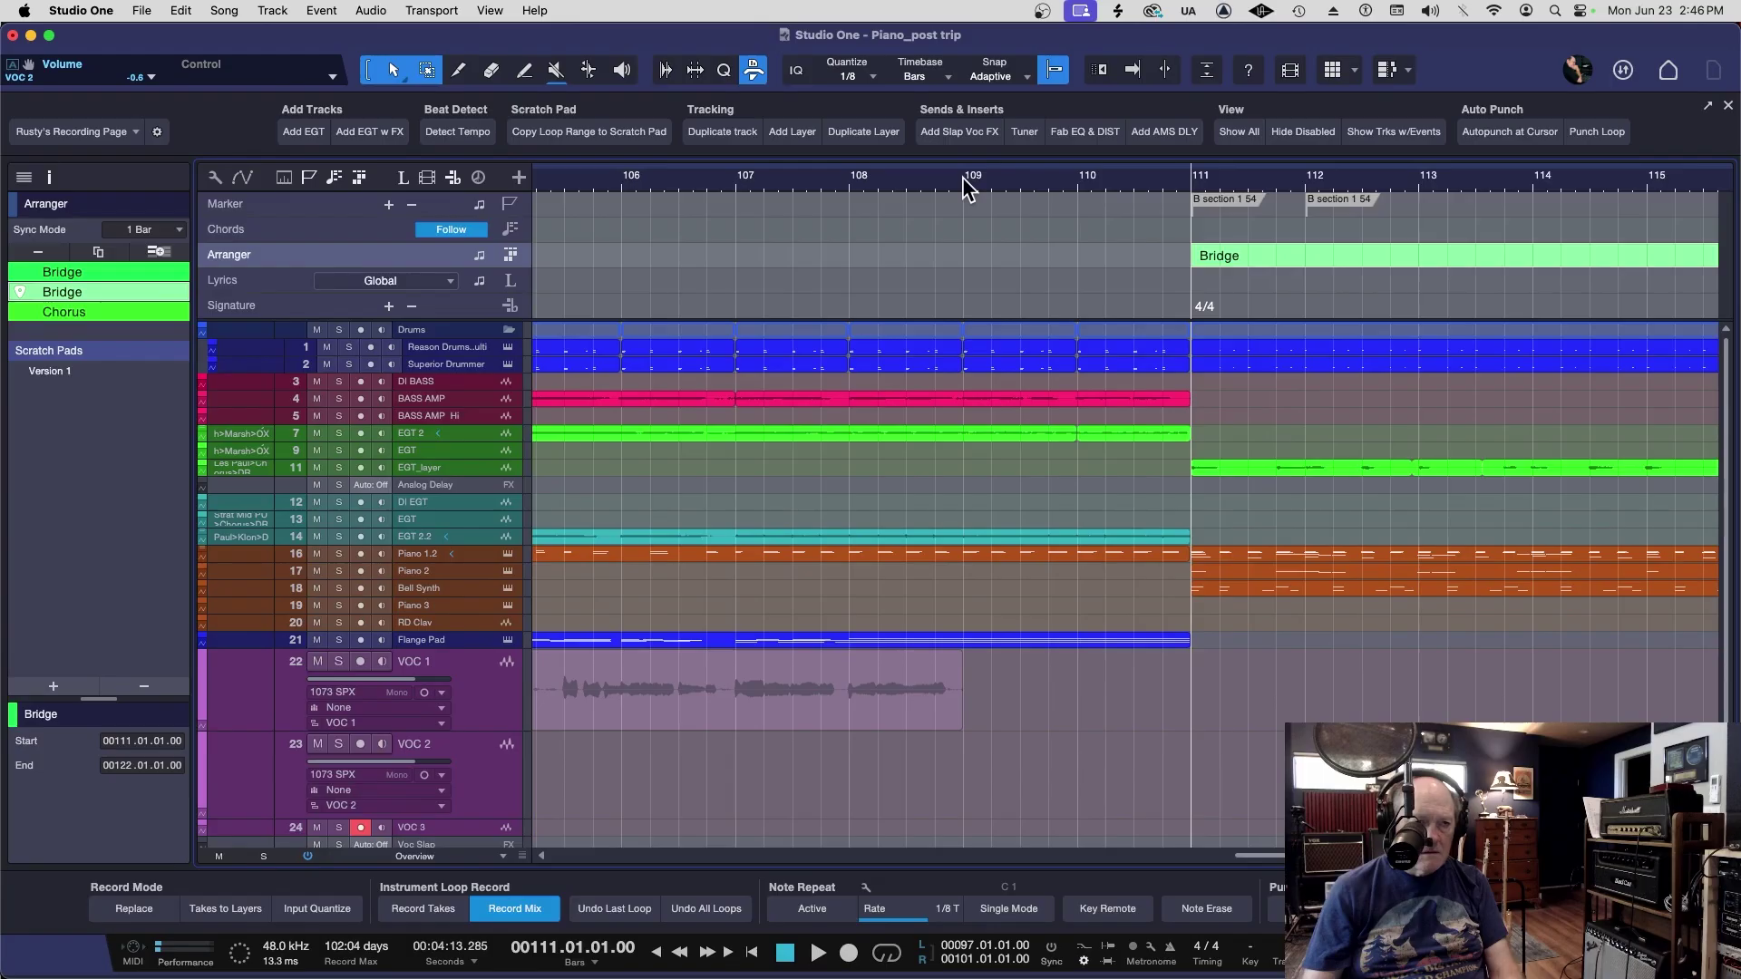
click(349, 129)
key(space)
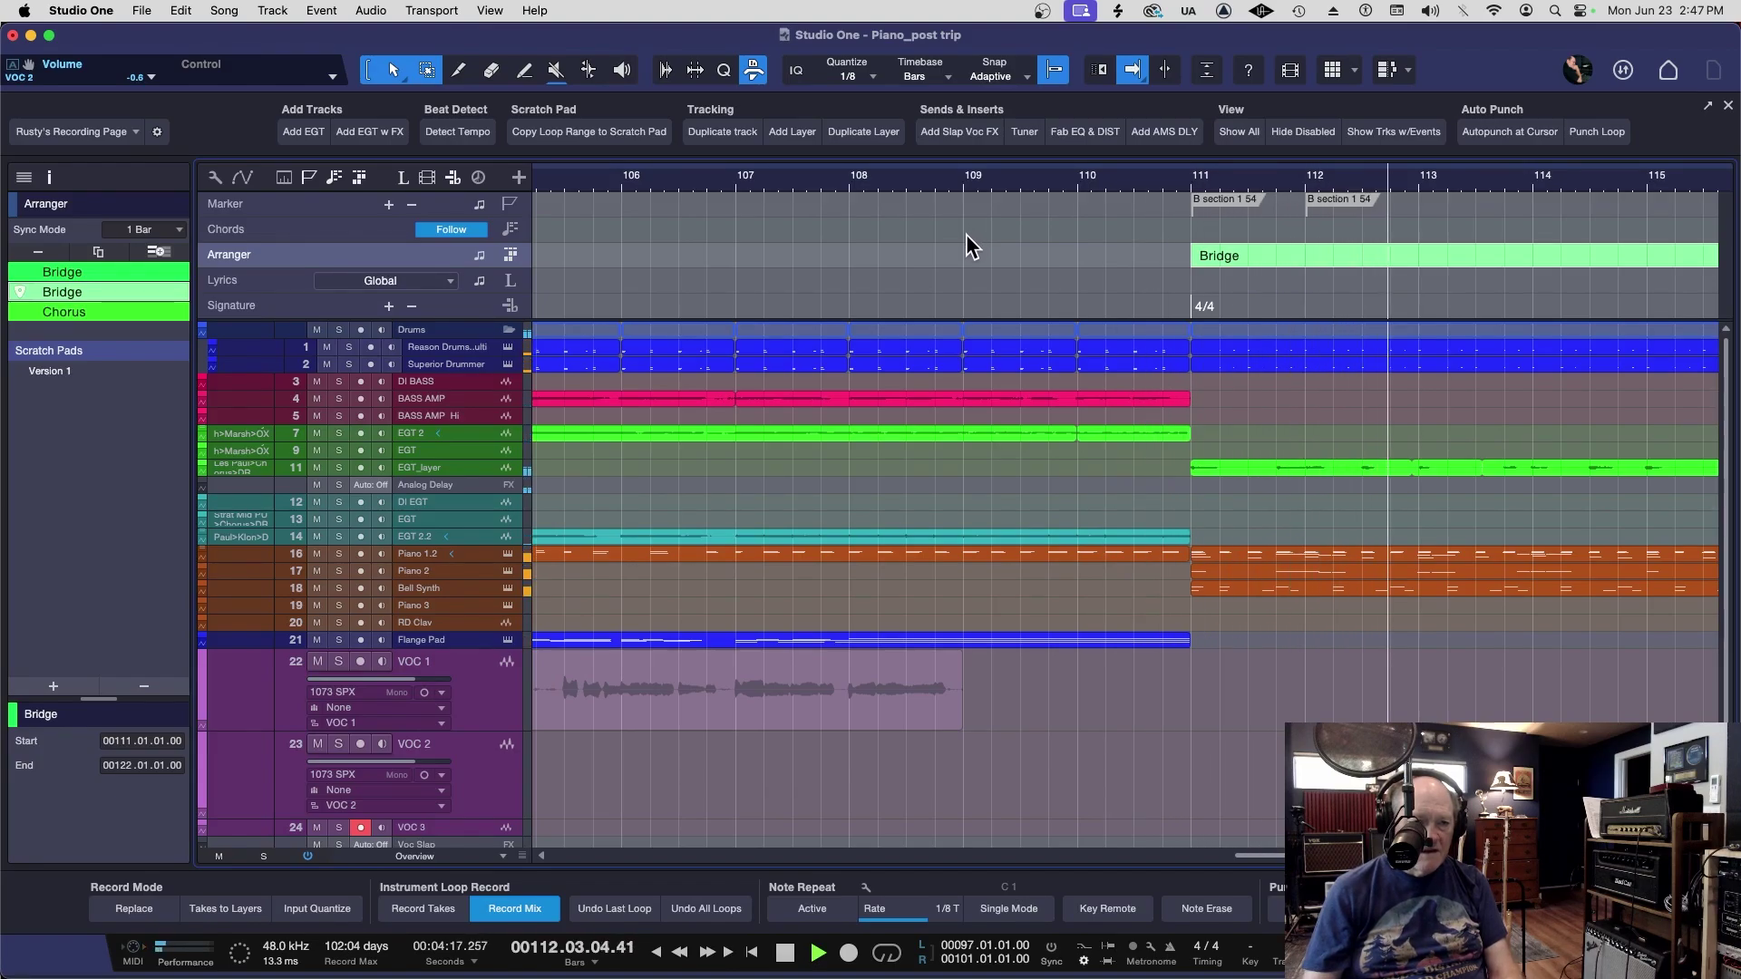
key(space)
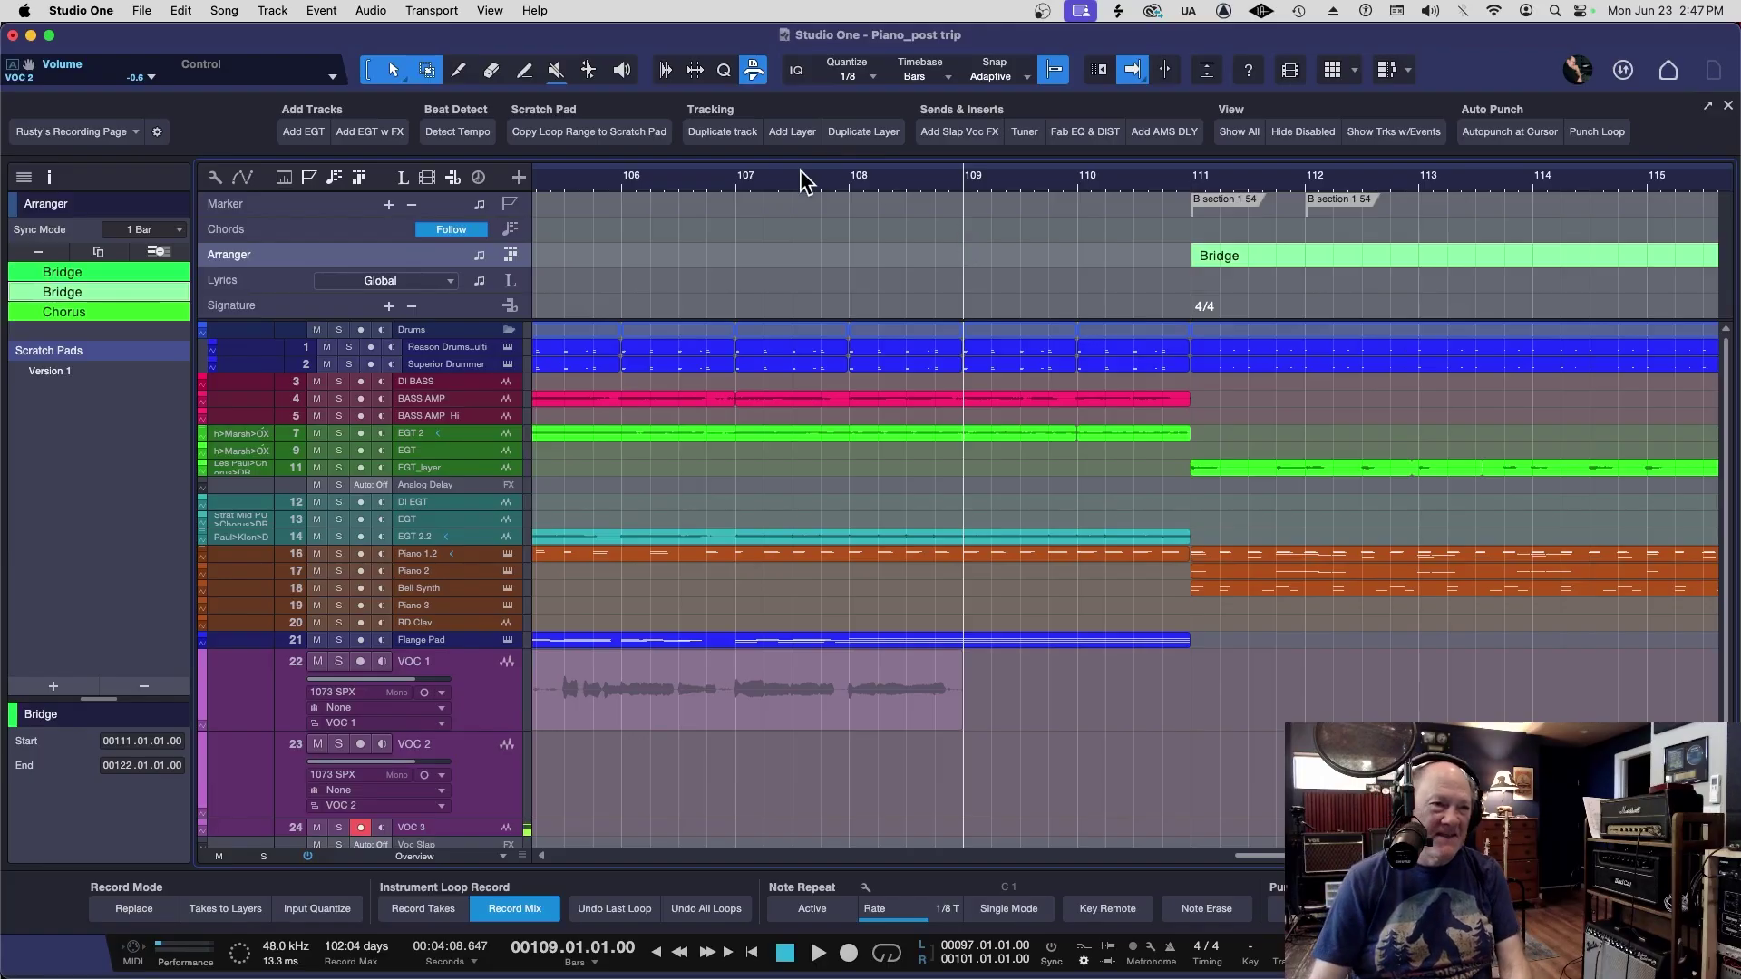
click(852, 185)
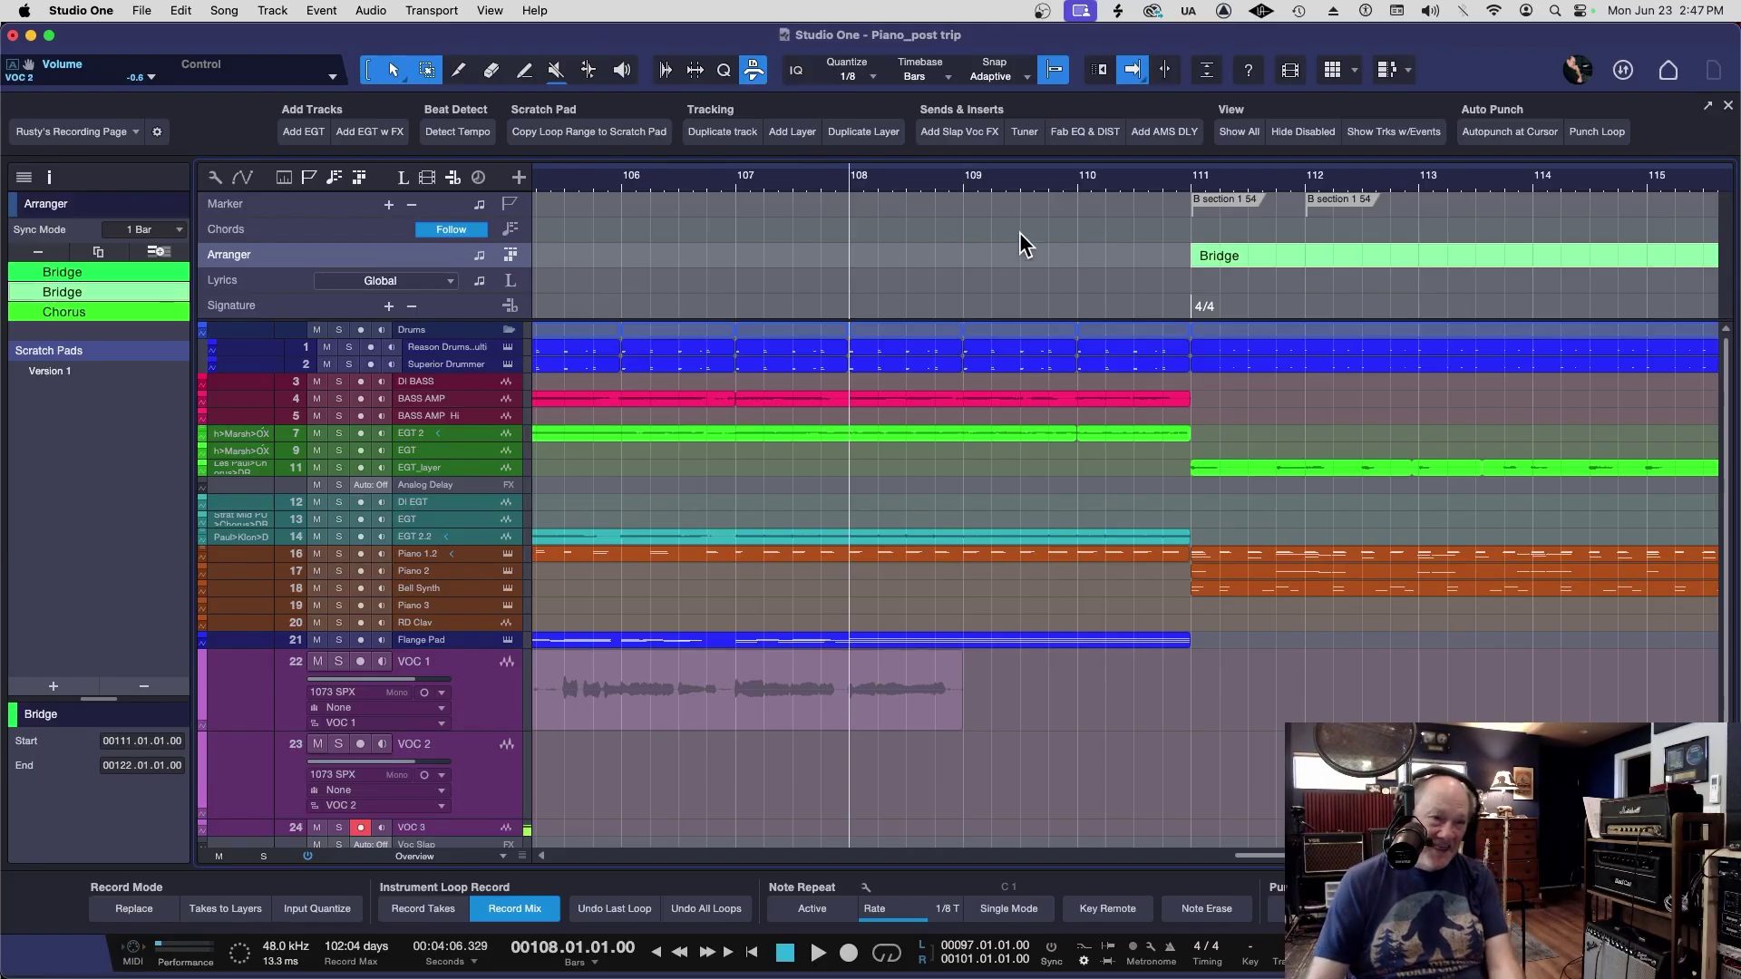
click(964, 184)
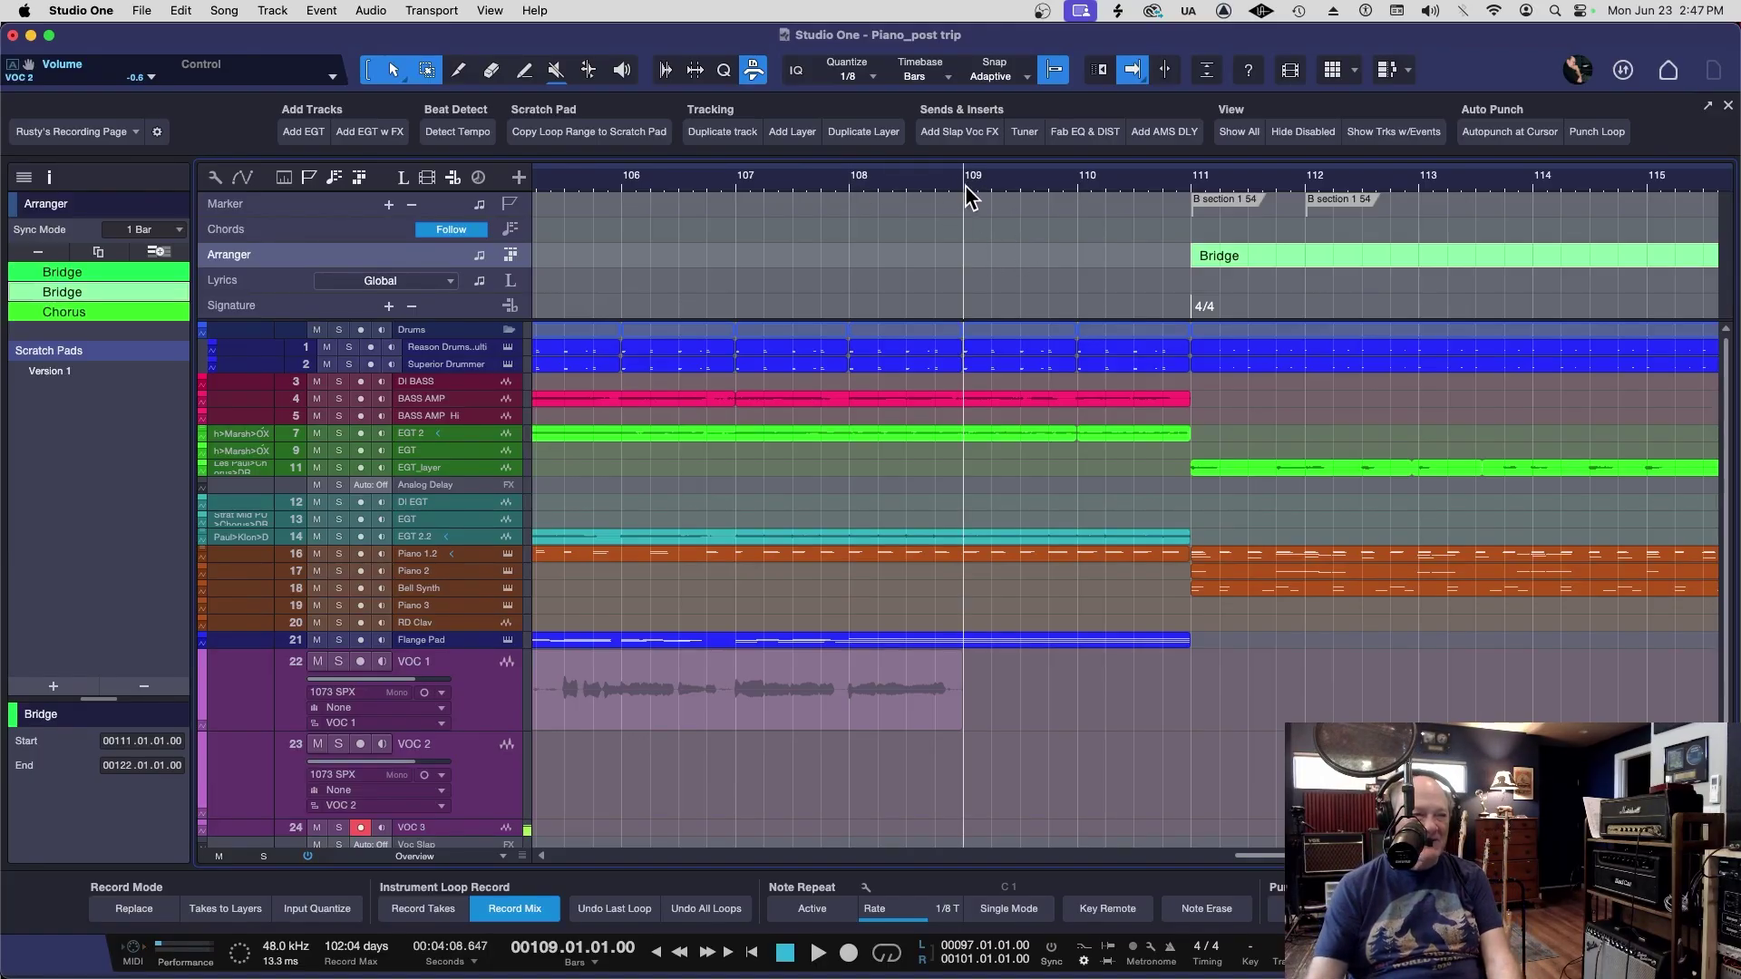
key(space)
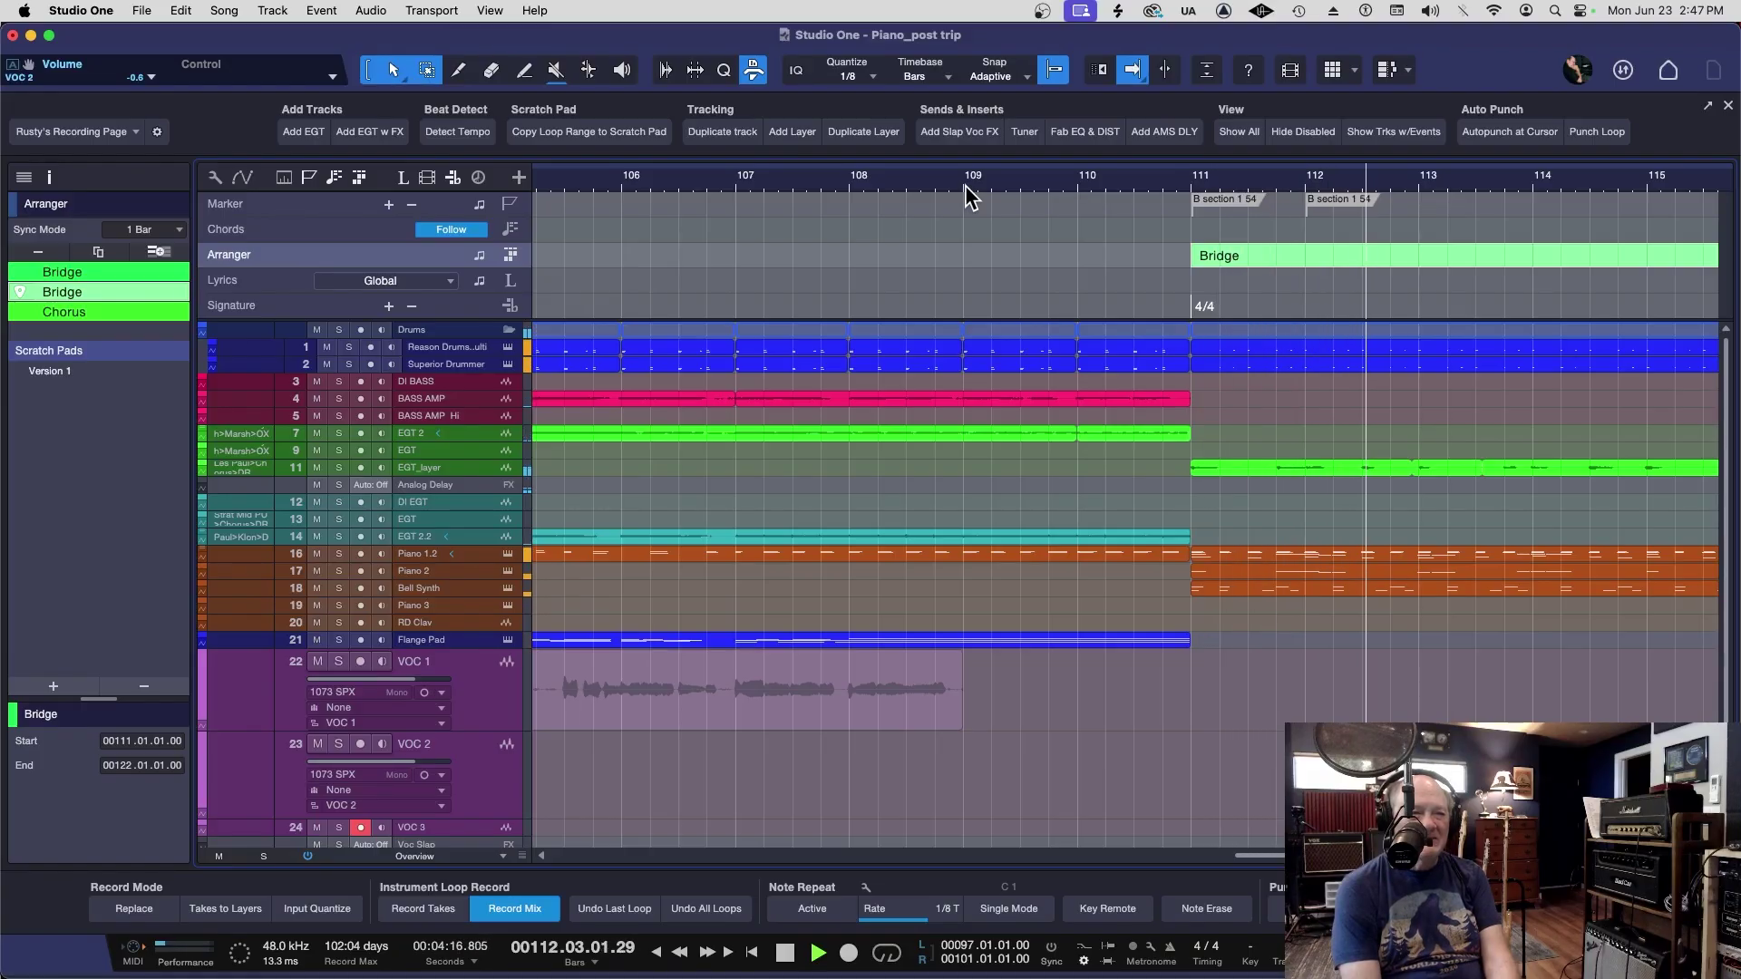
key(space)
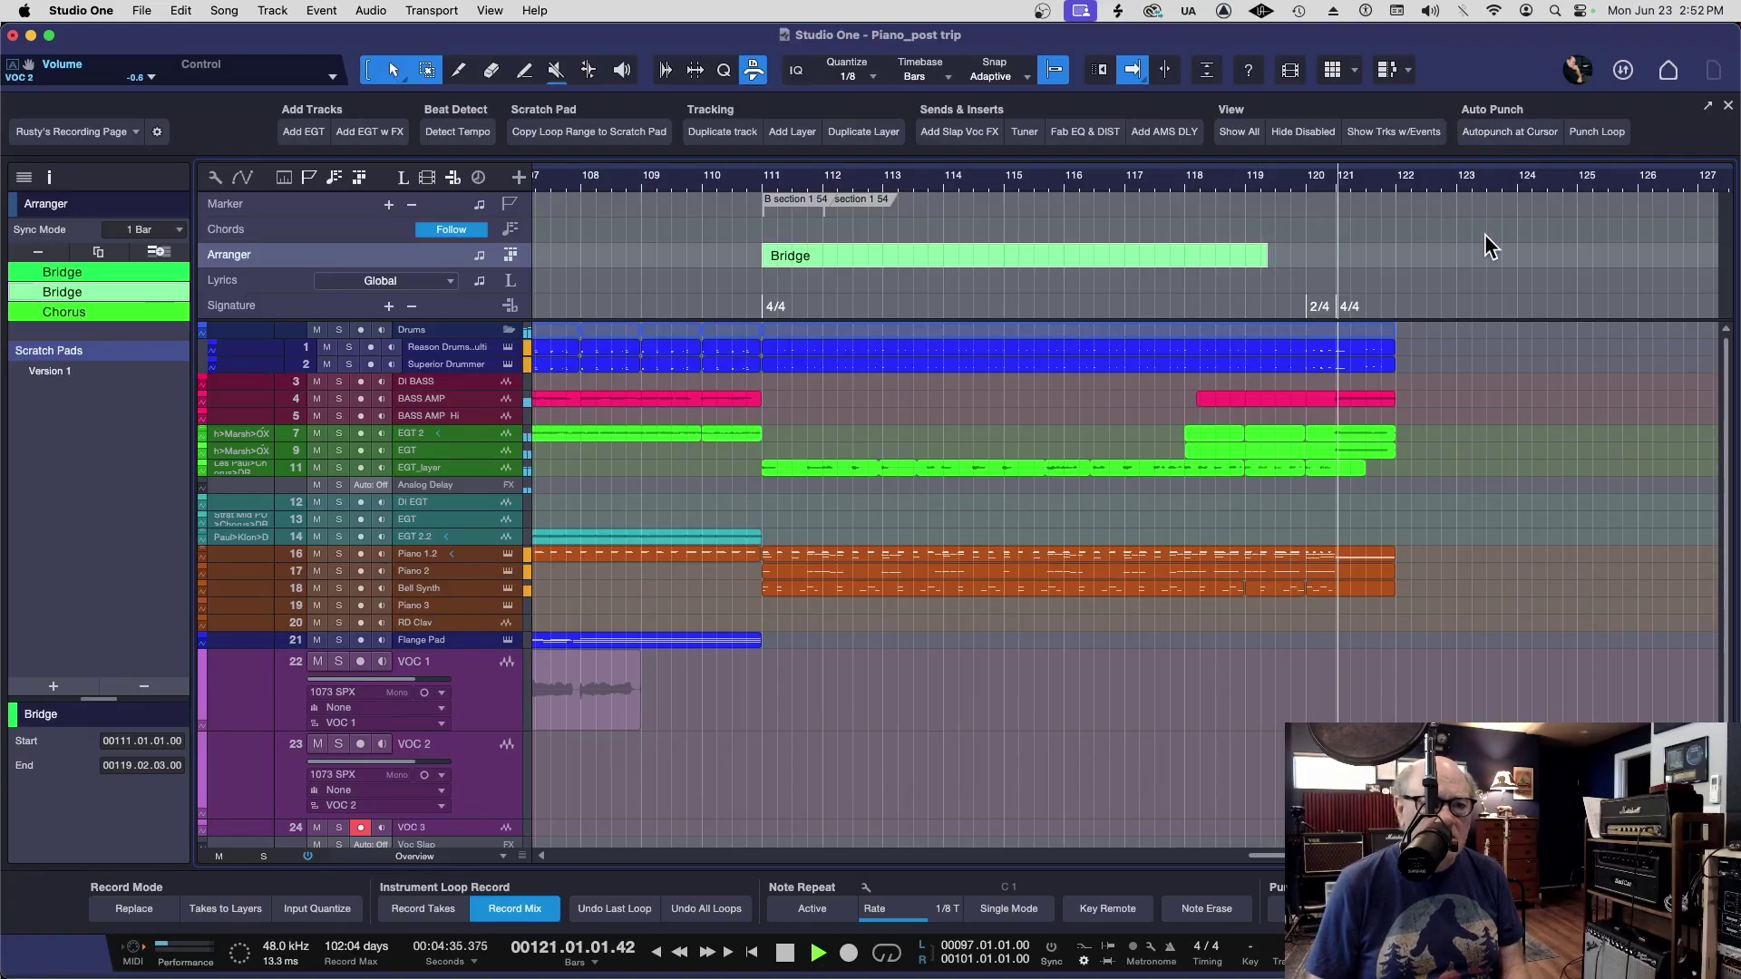
Draw a new short Bridge section near bar 122 and move it out to bar 138
key(space)
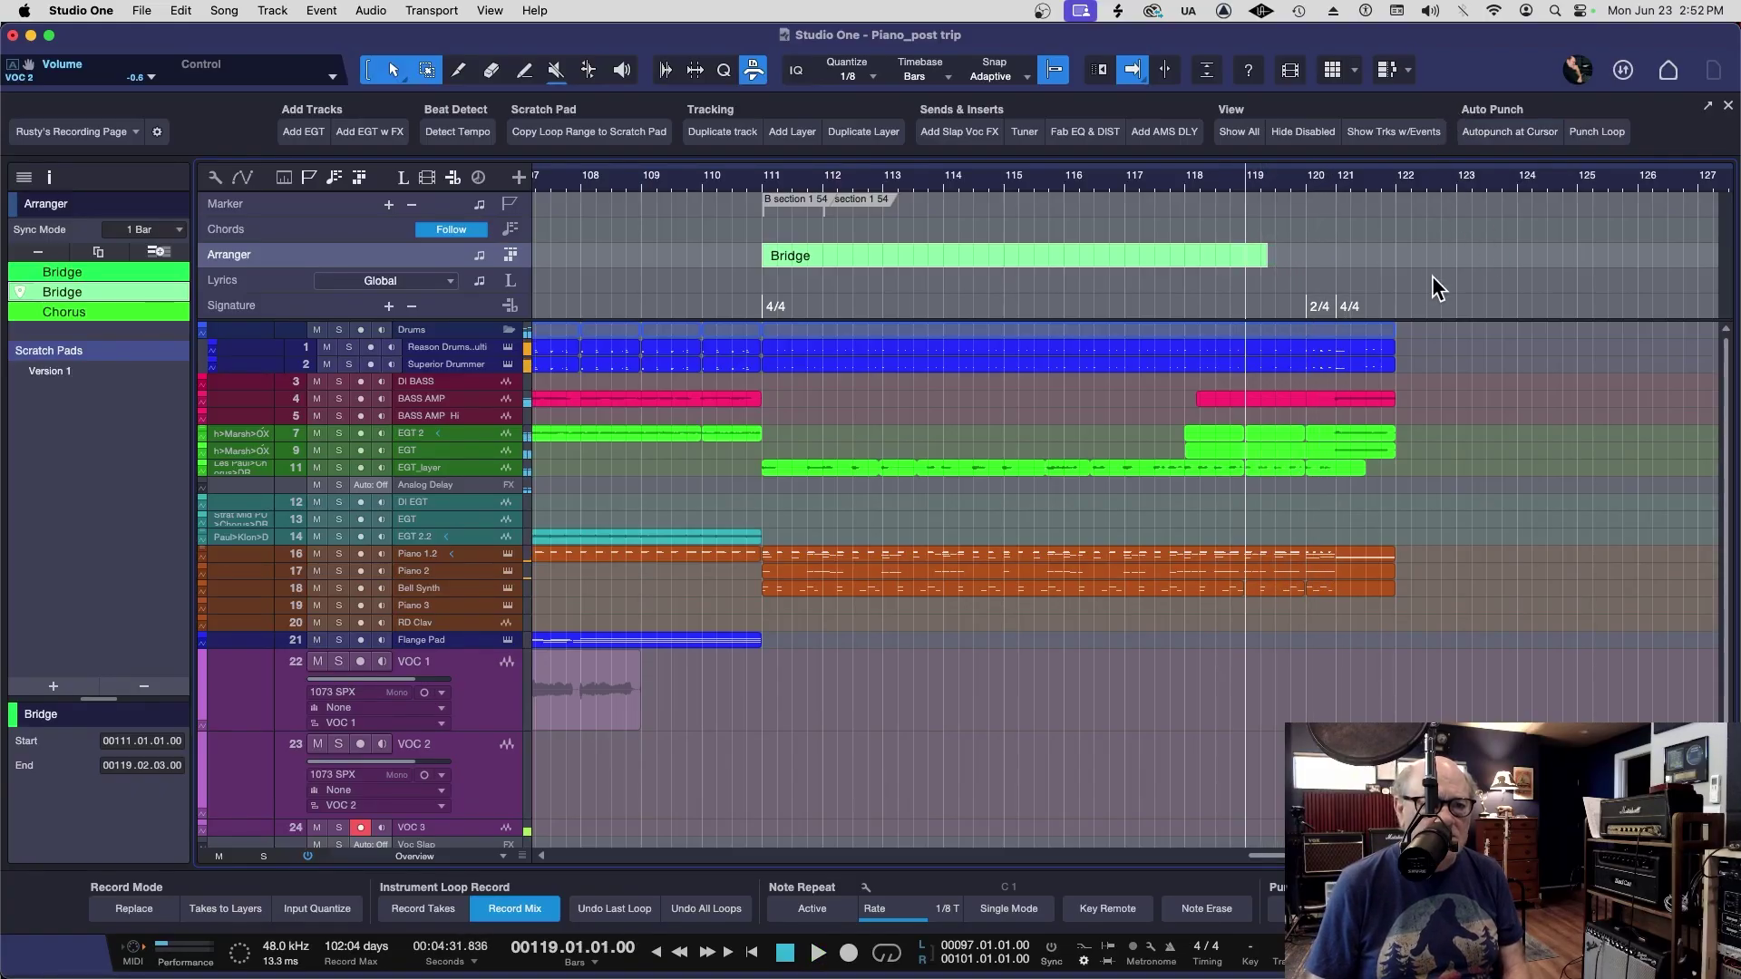
key(5)
click(1374, 256)
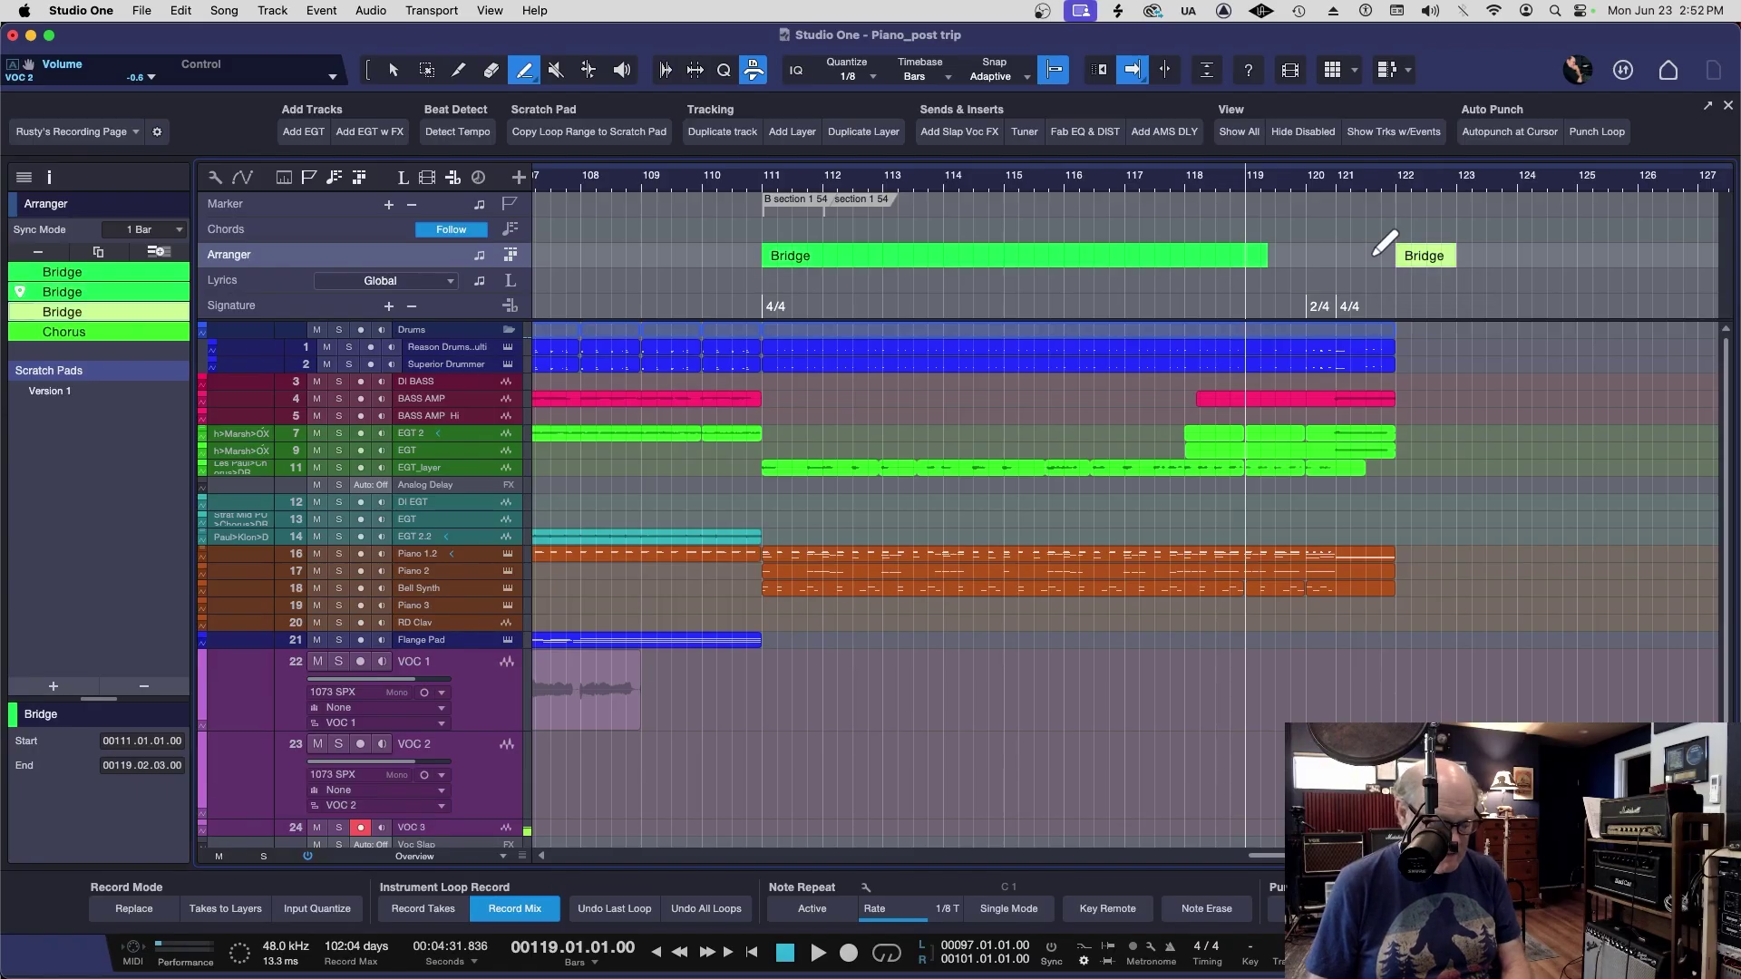
key(1)
drag(1385, 258, 1582, 264)
scroll(1419, 317, right, 2)
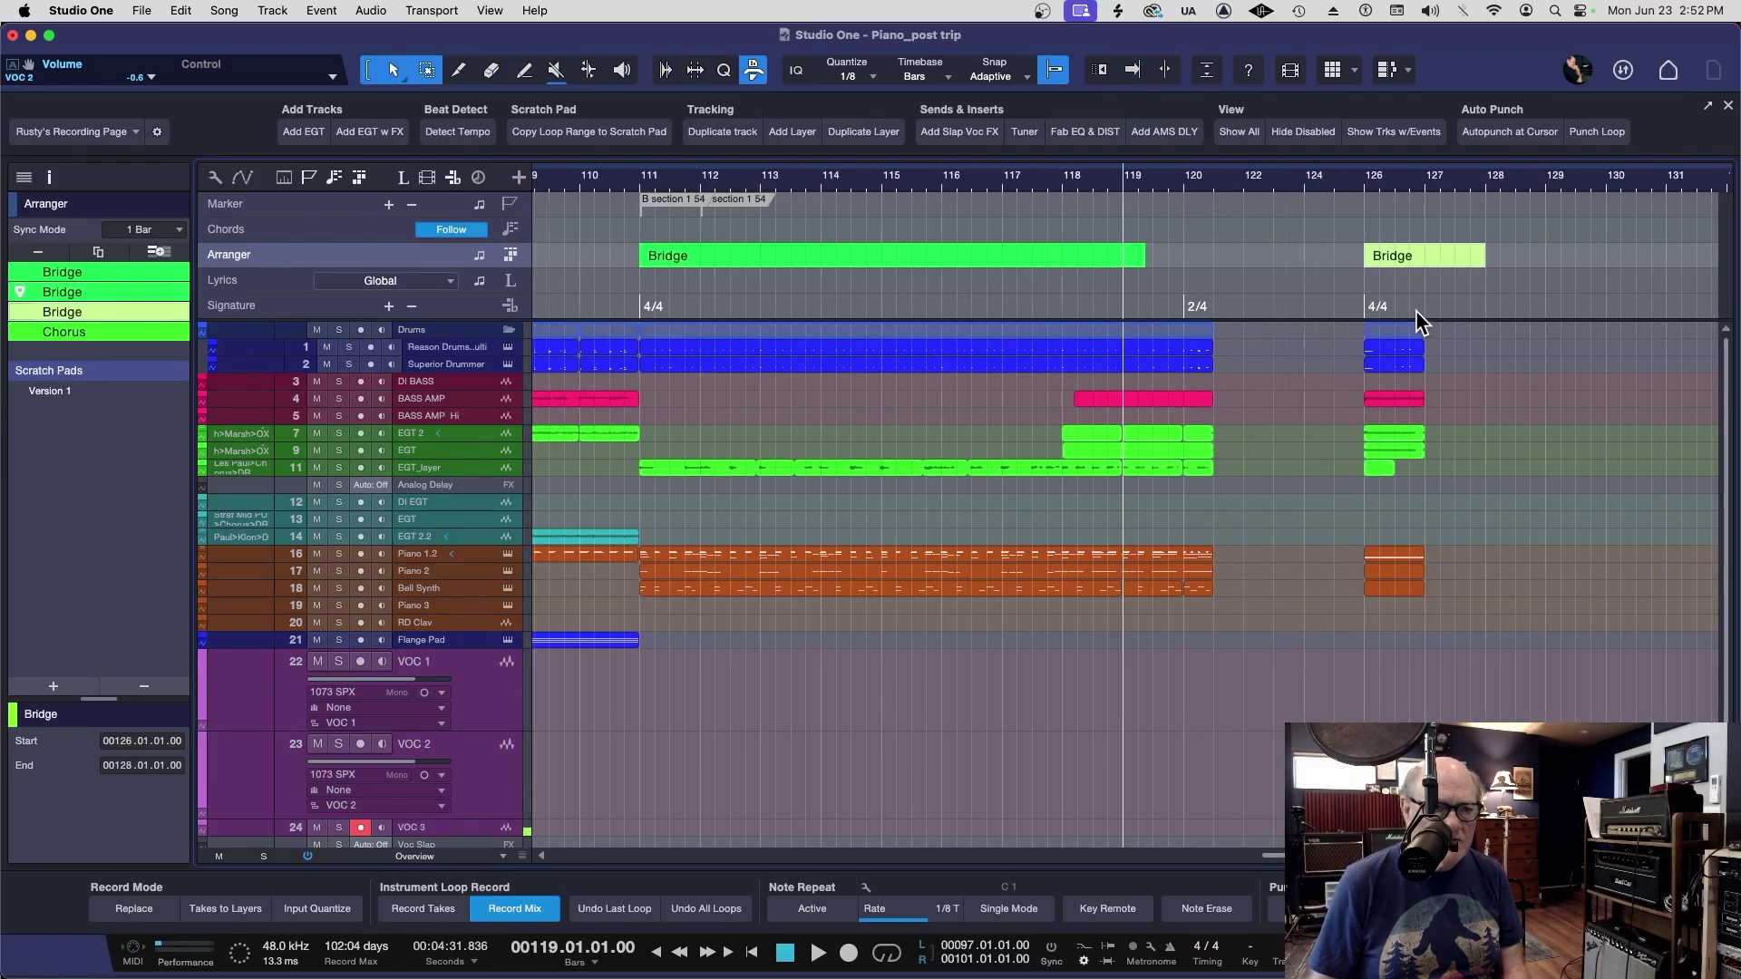
scroll(1414, 310, right, 5)
drag(1142, 250, 1509, 264)
key(w)
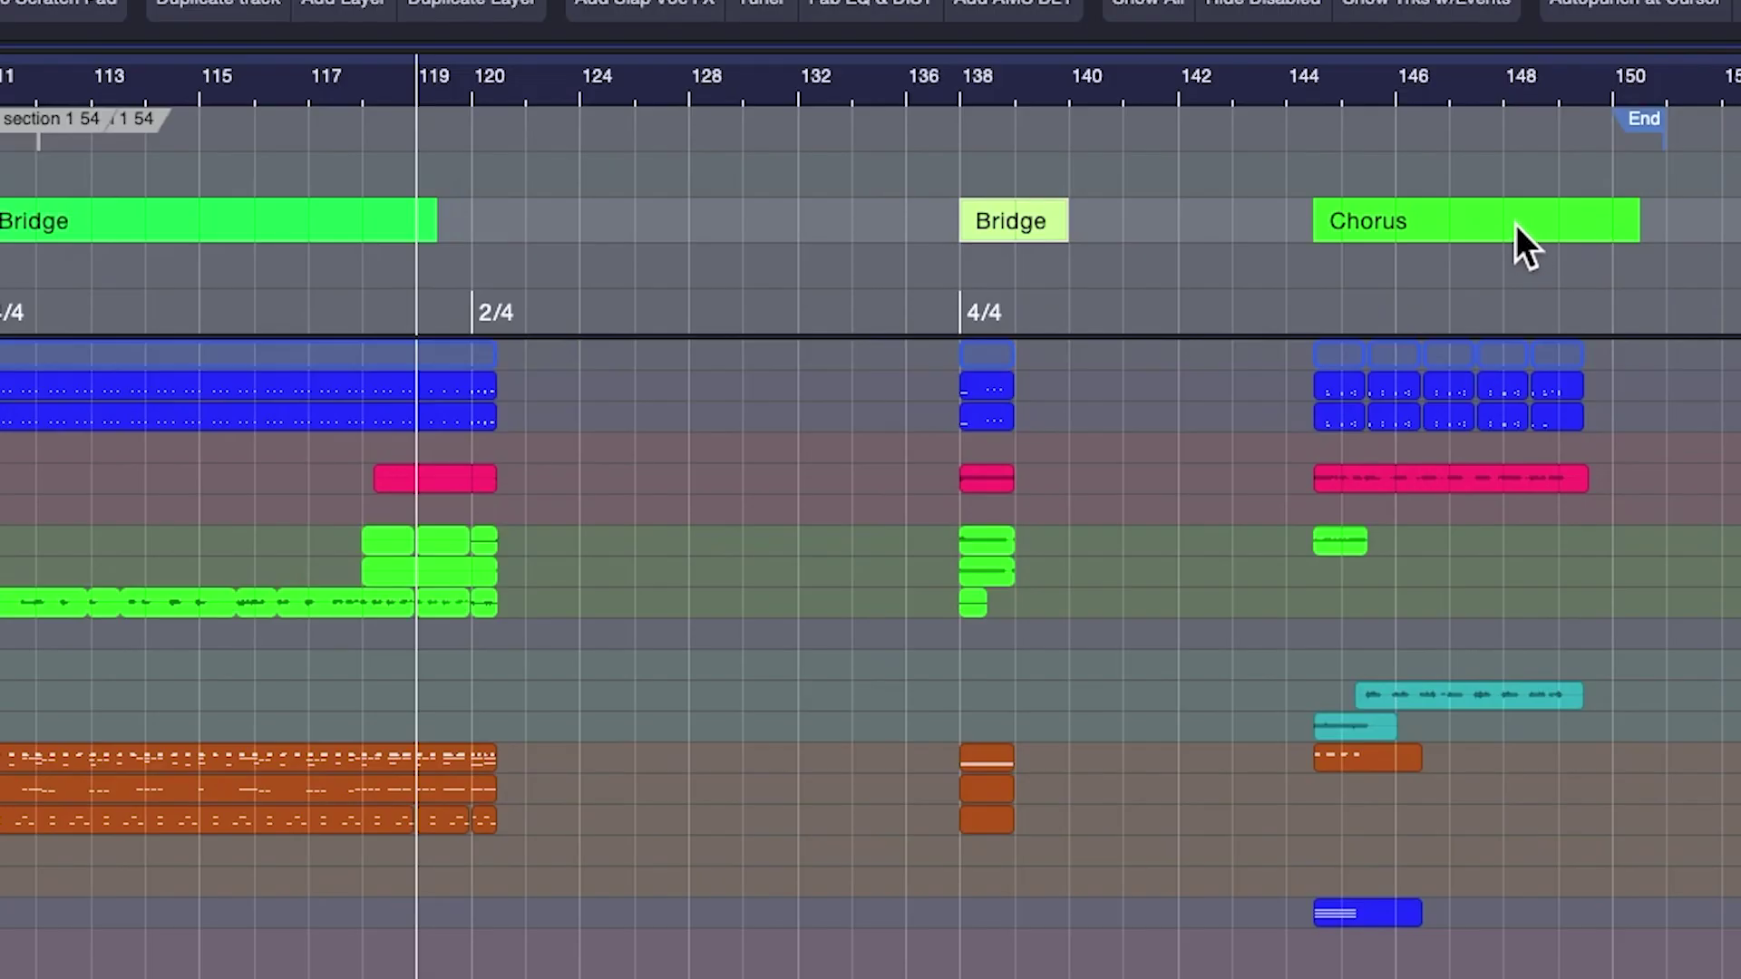
Move the Chorus section from bar 144 up to bar 121
click(1378, 258)
drag(1398, 225, 772, 226)
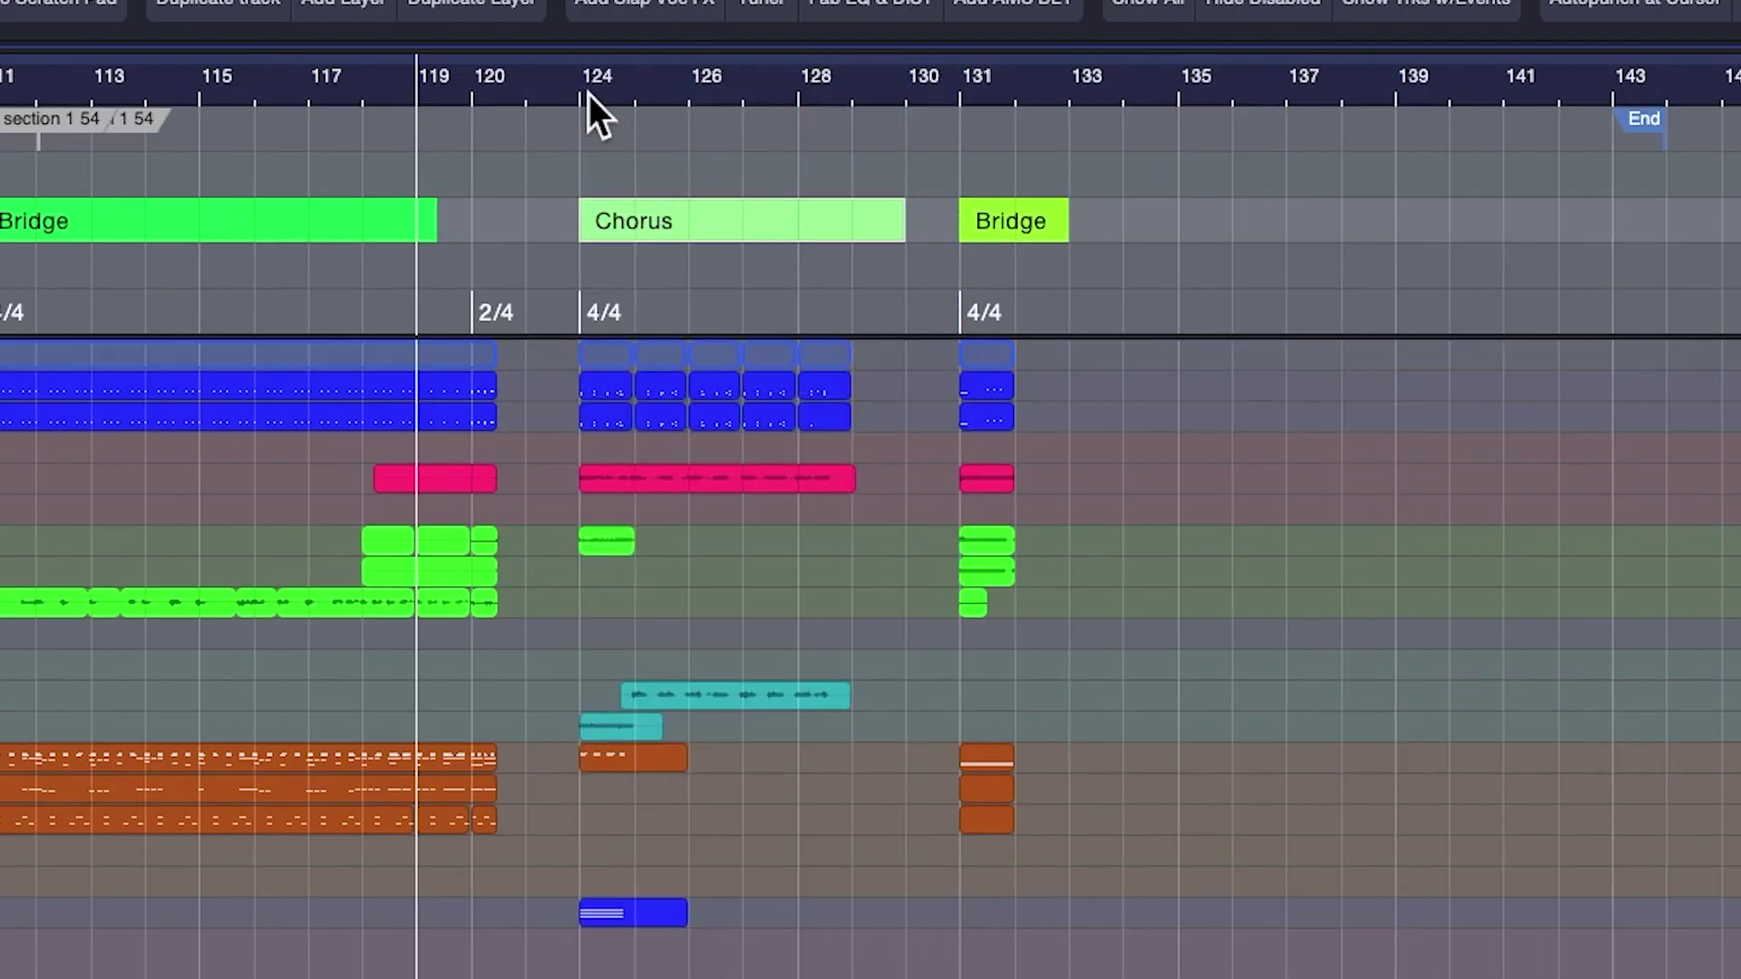
drag(517, 83, 703, 154)
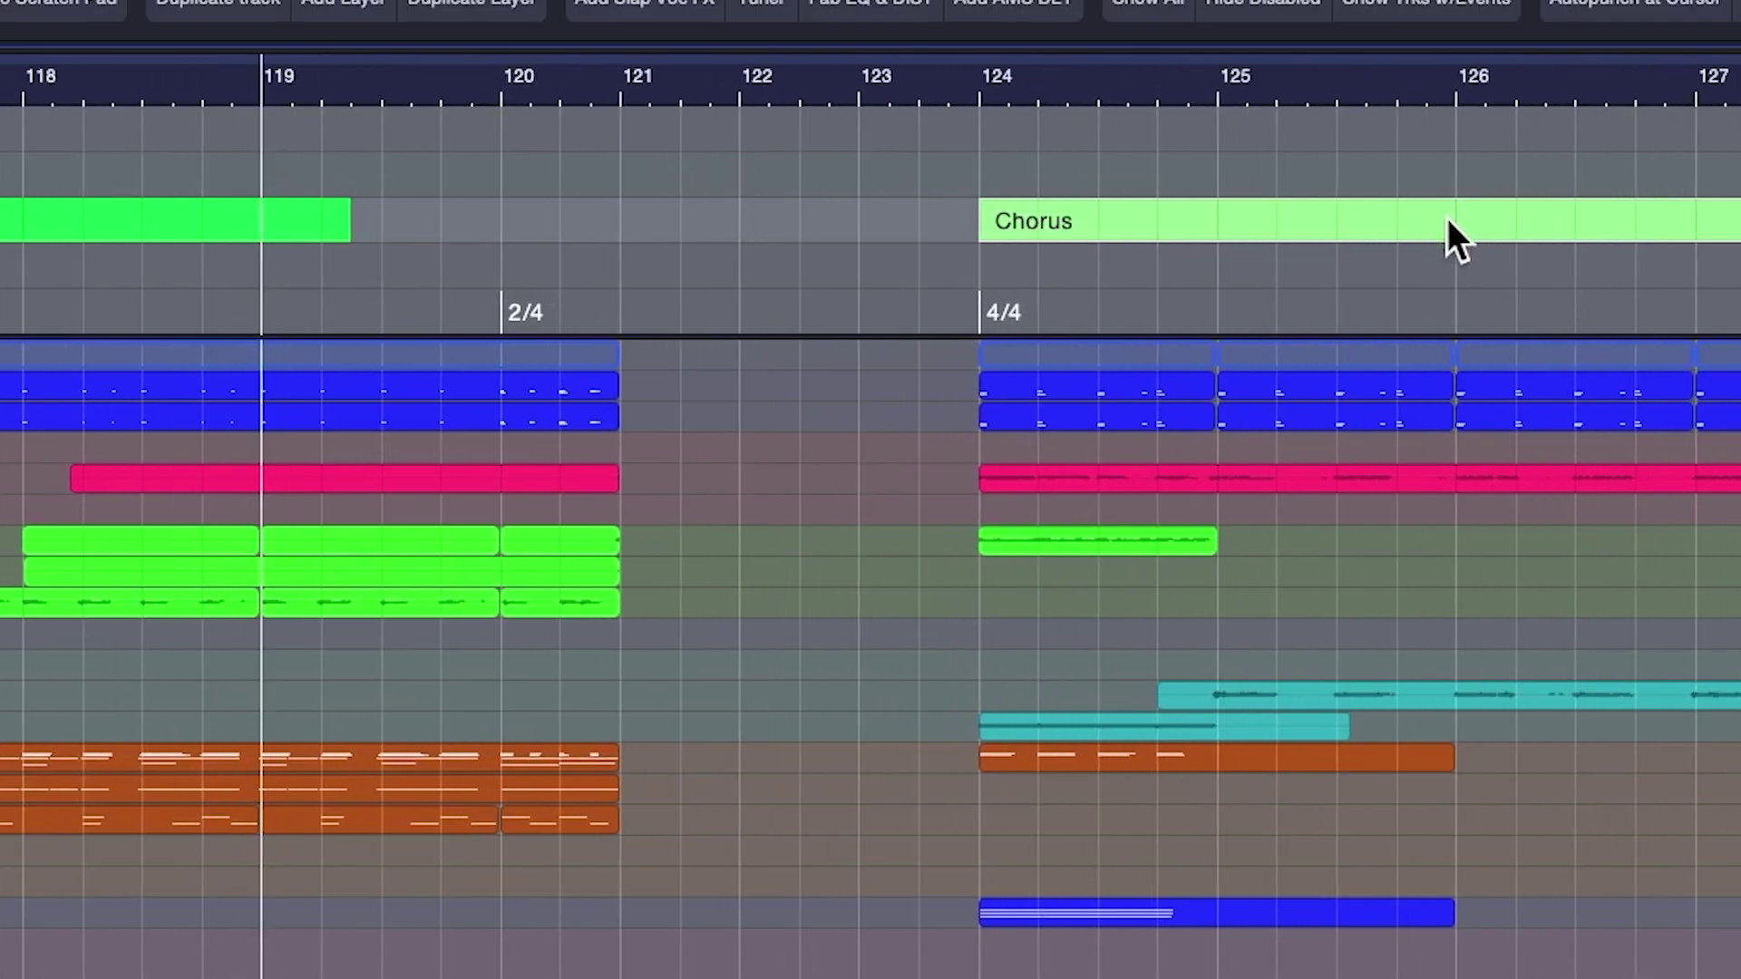
drag(1502, 220, 1169, 245)
scroll(1134, 226, left, 5)
Audition the transition, then trim the Chorus to a single bar starting at bar 120
key(space)
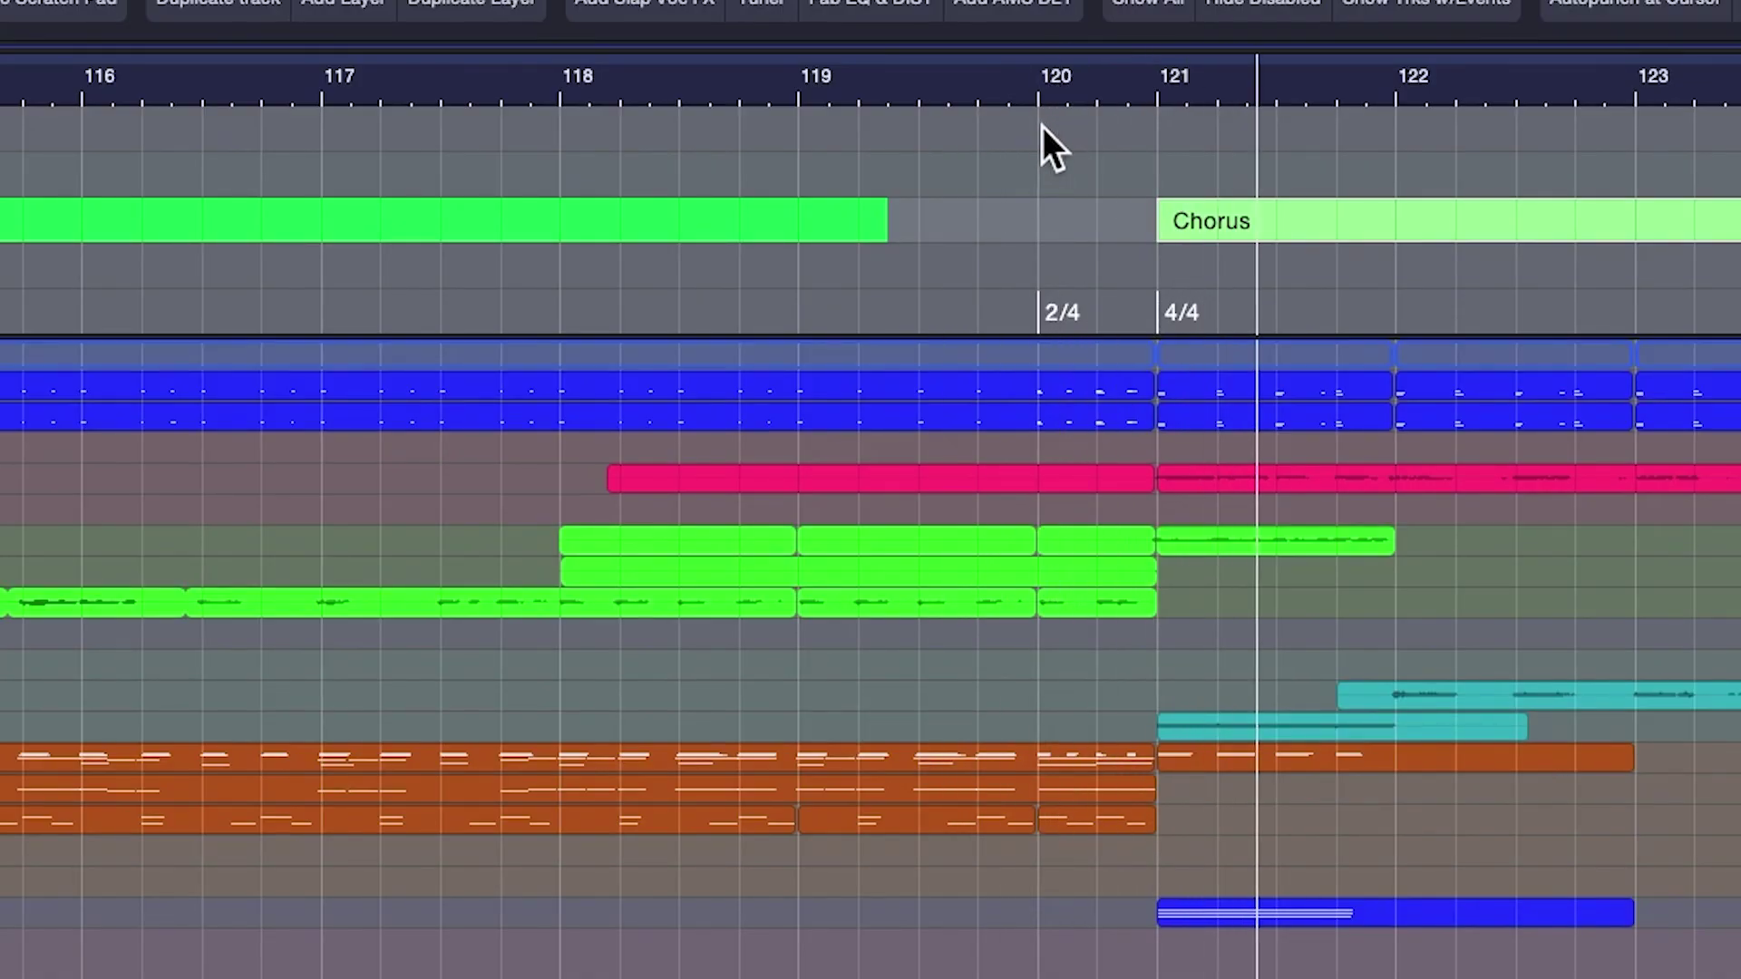
key(space)
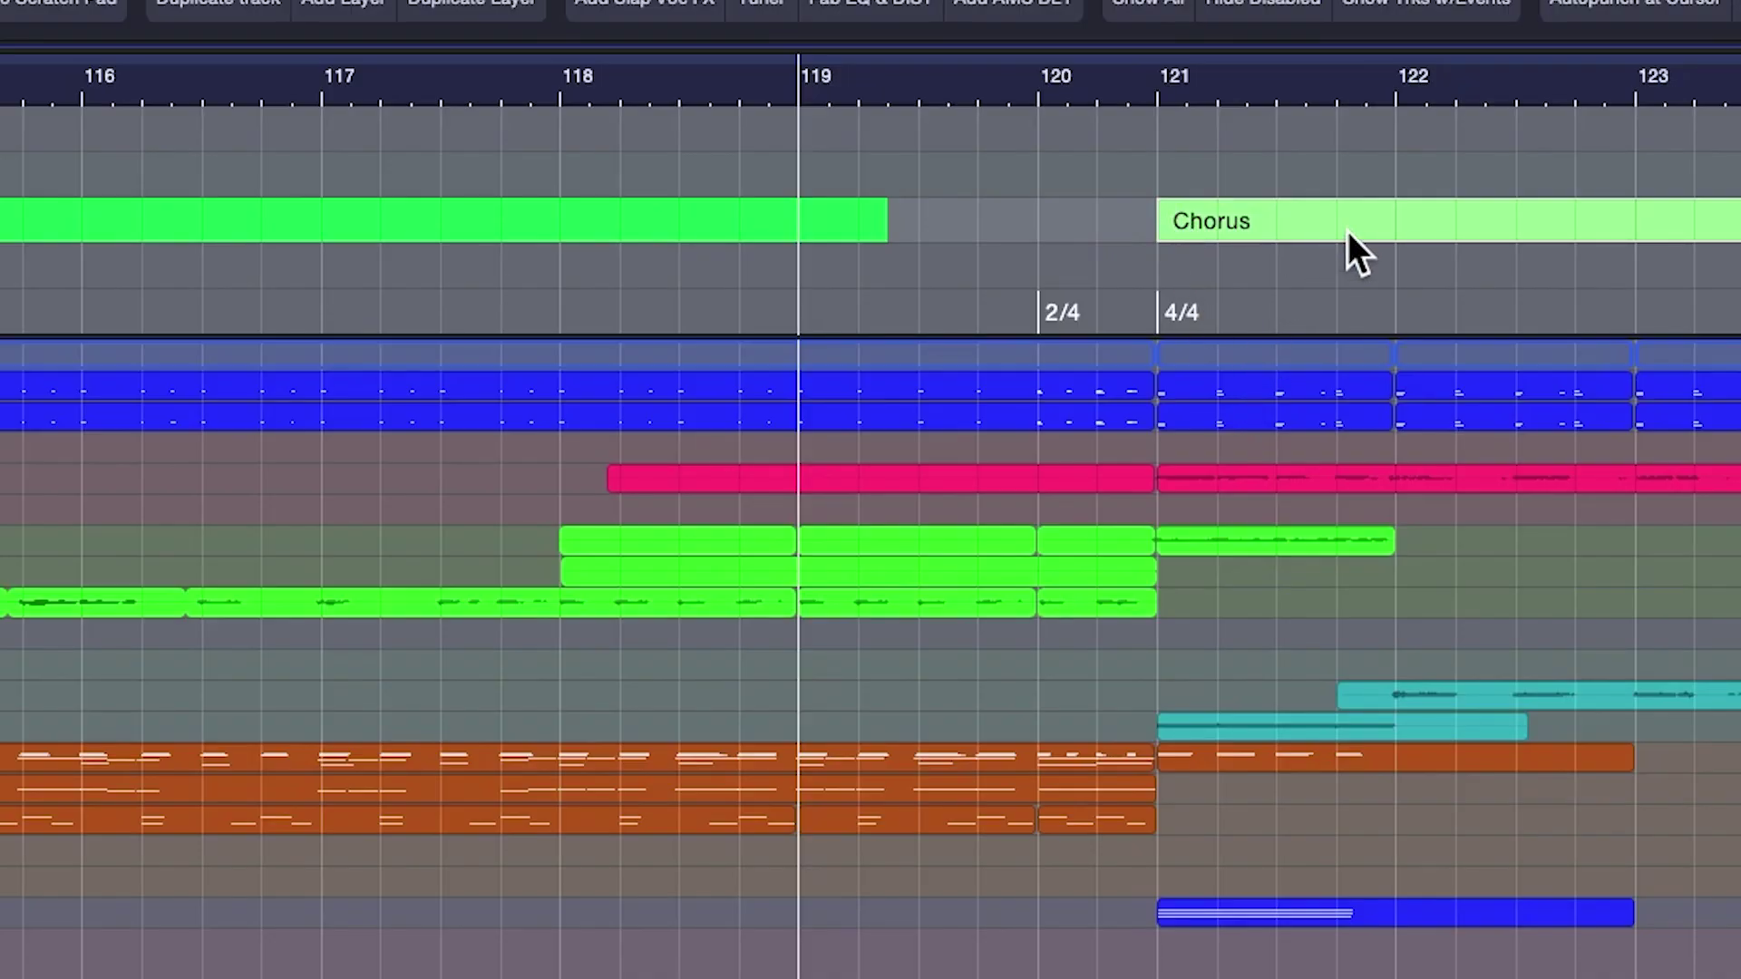
key(space)
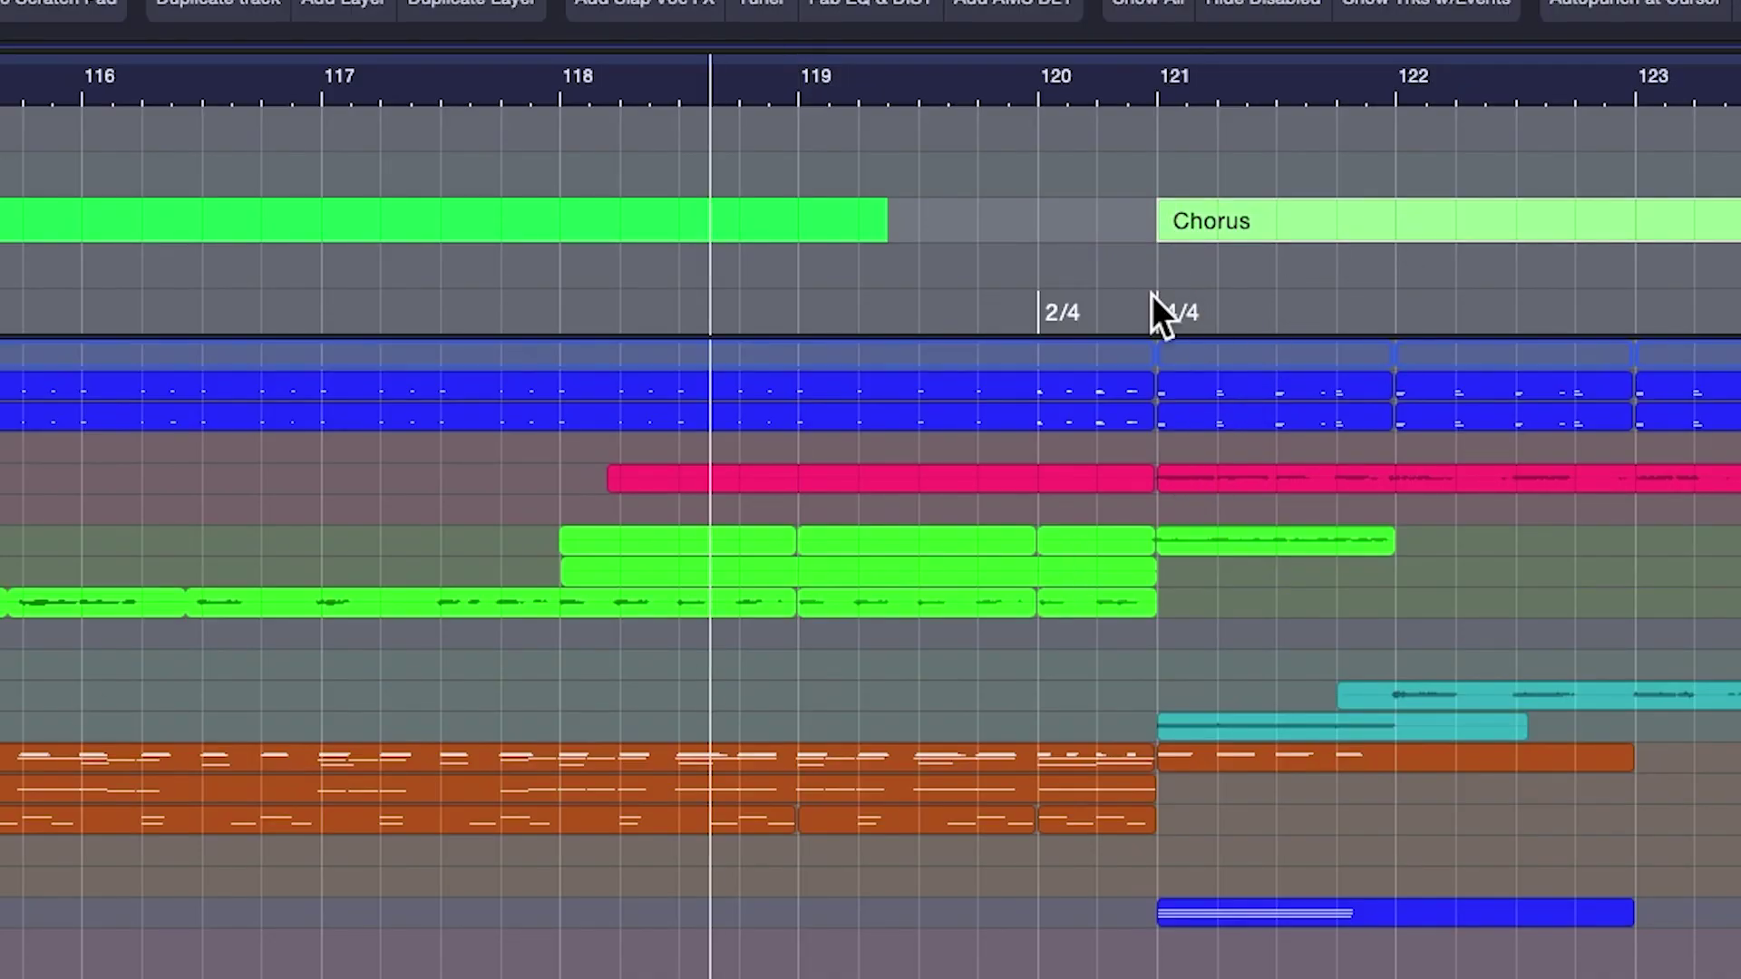
key(g)
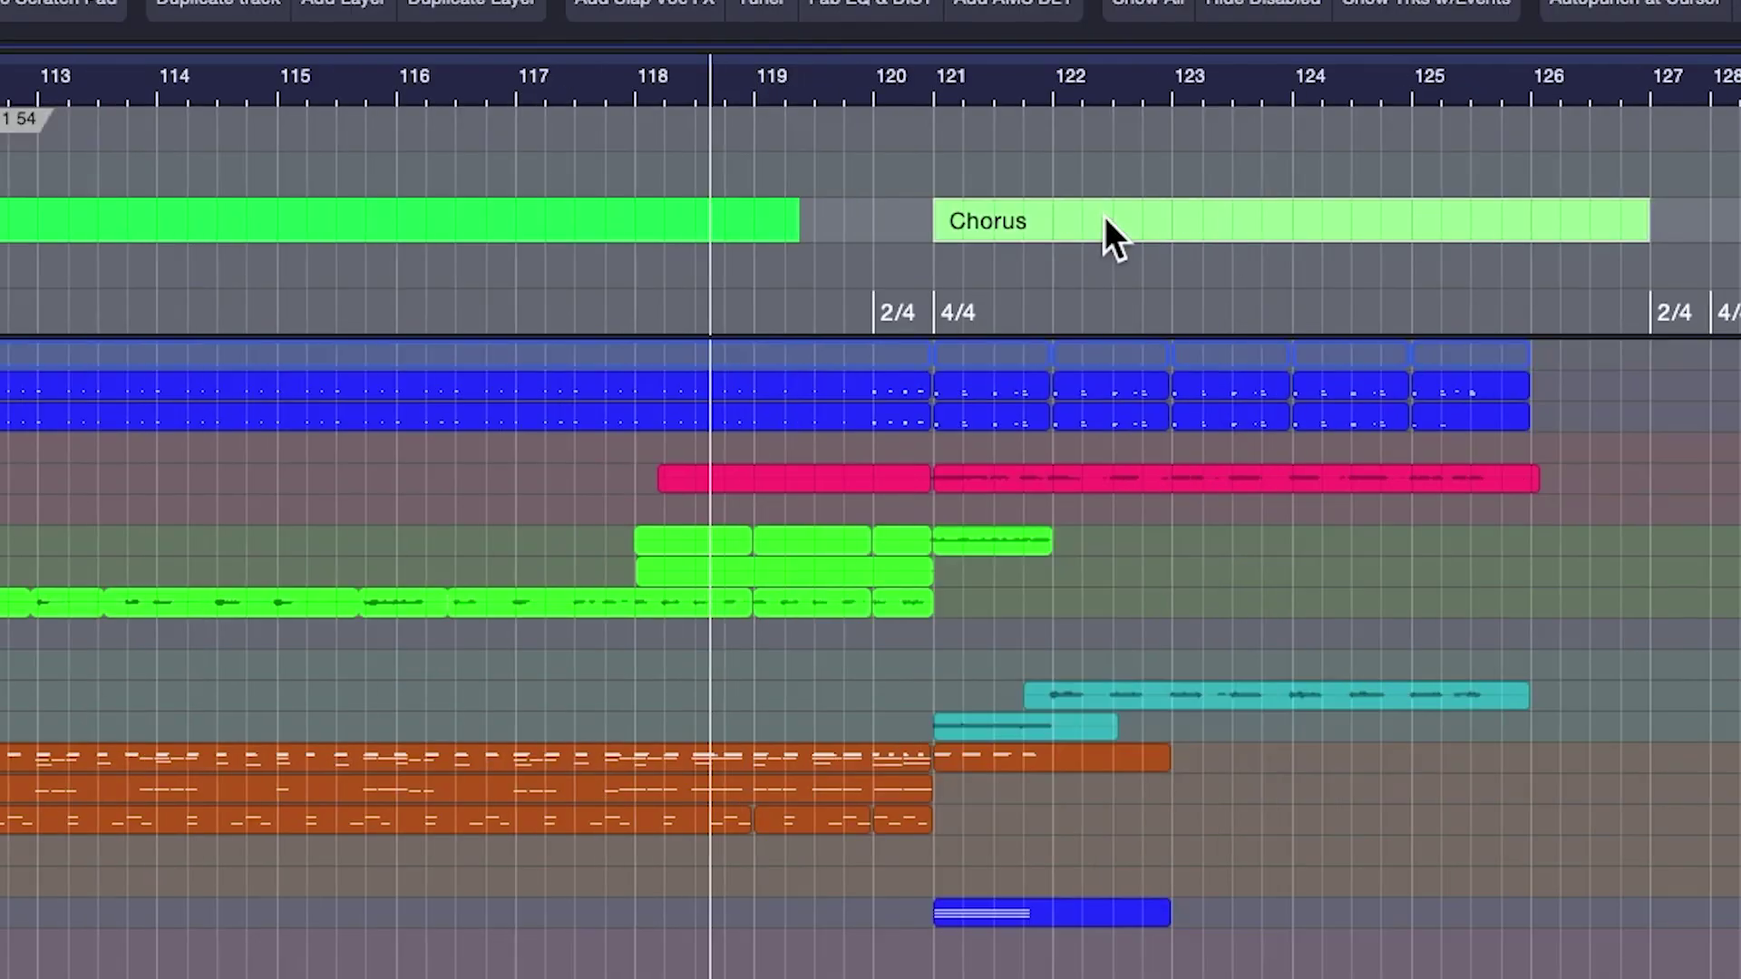
drag(939, 221, 872, 223)
drag(1642, 228, 902, 221)
Delete the one-bar Chorus and paint an Outro section covering the ending music from bar 121
key(Delete)
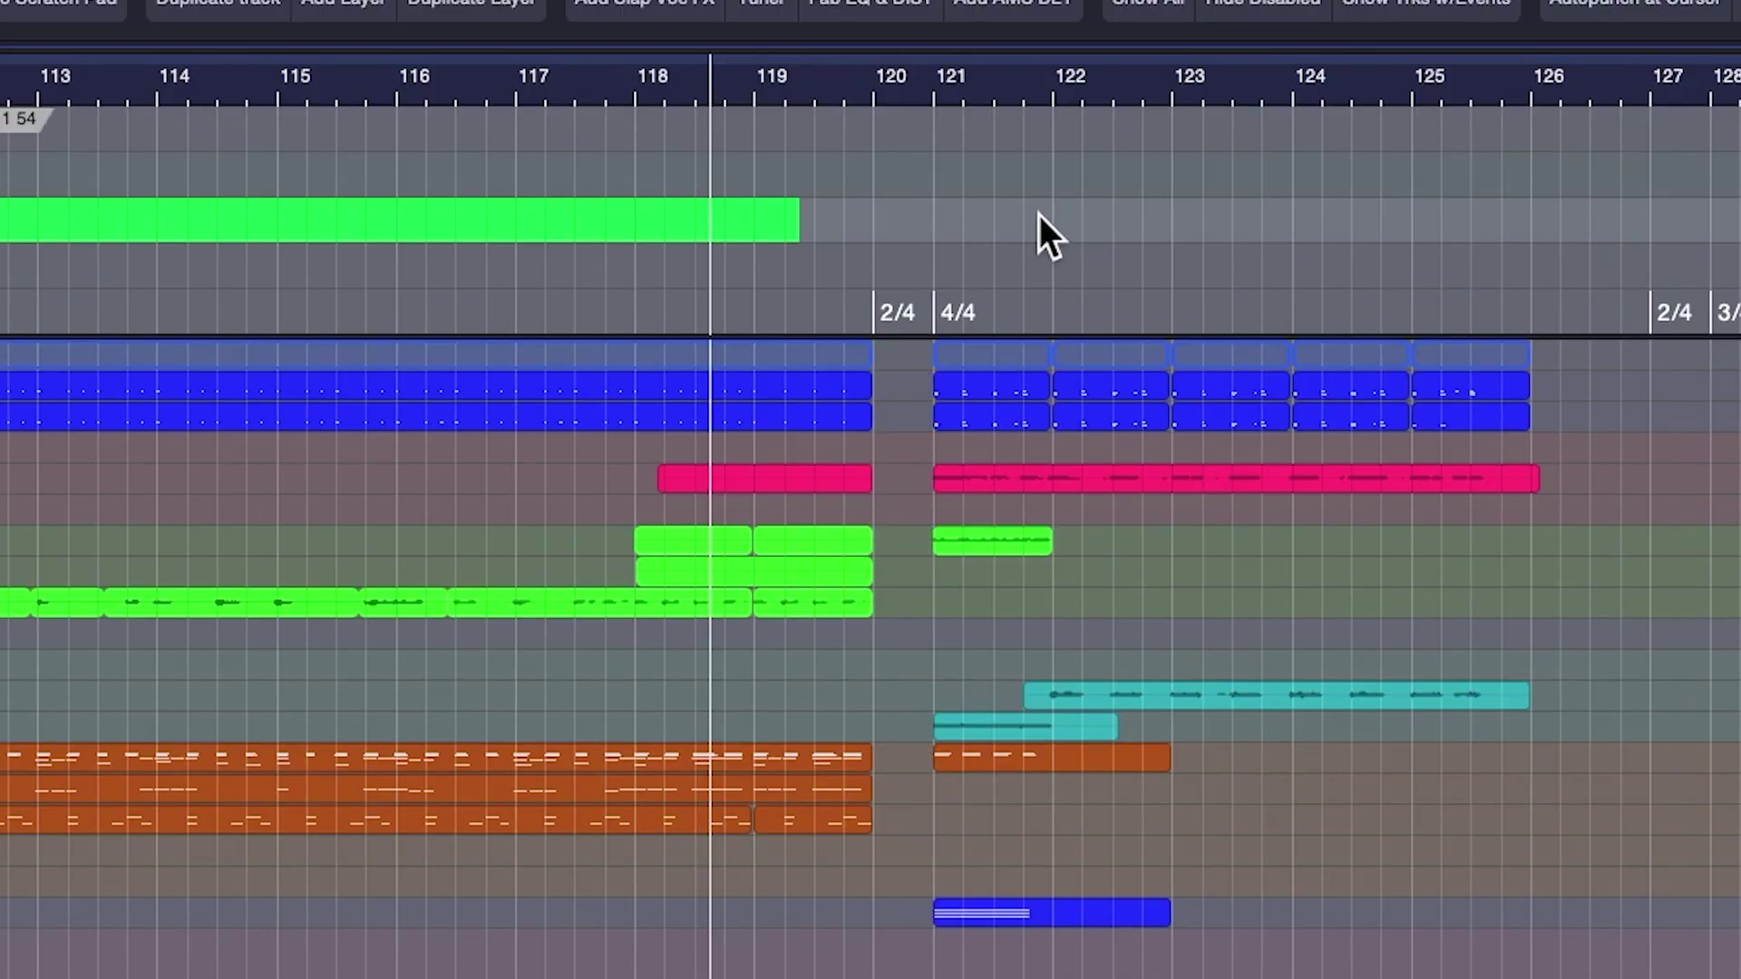
key(8)
click(1010, 220)
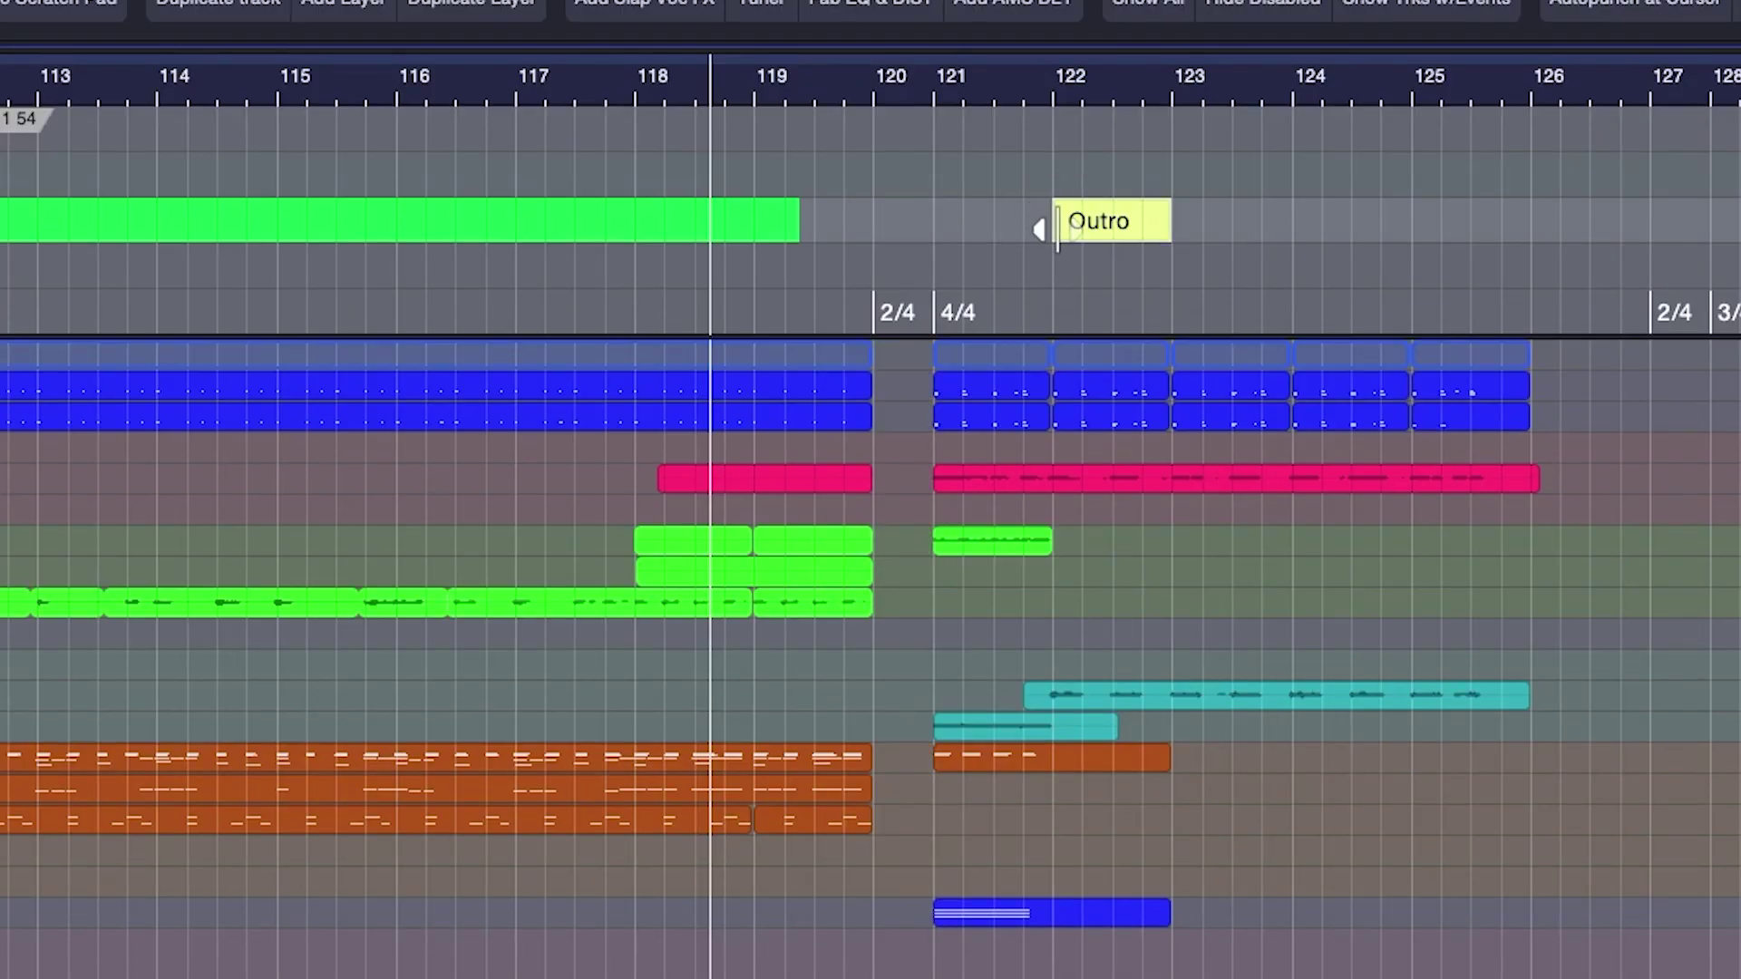
drag(1057, 226, 943, 227)
drag(1185, 221, 1589, 237)
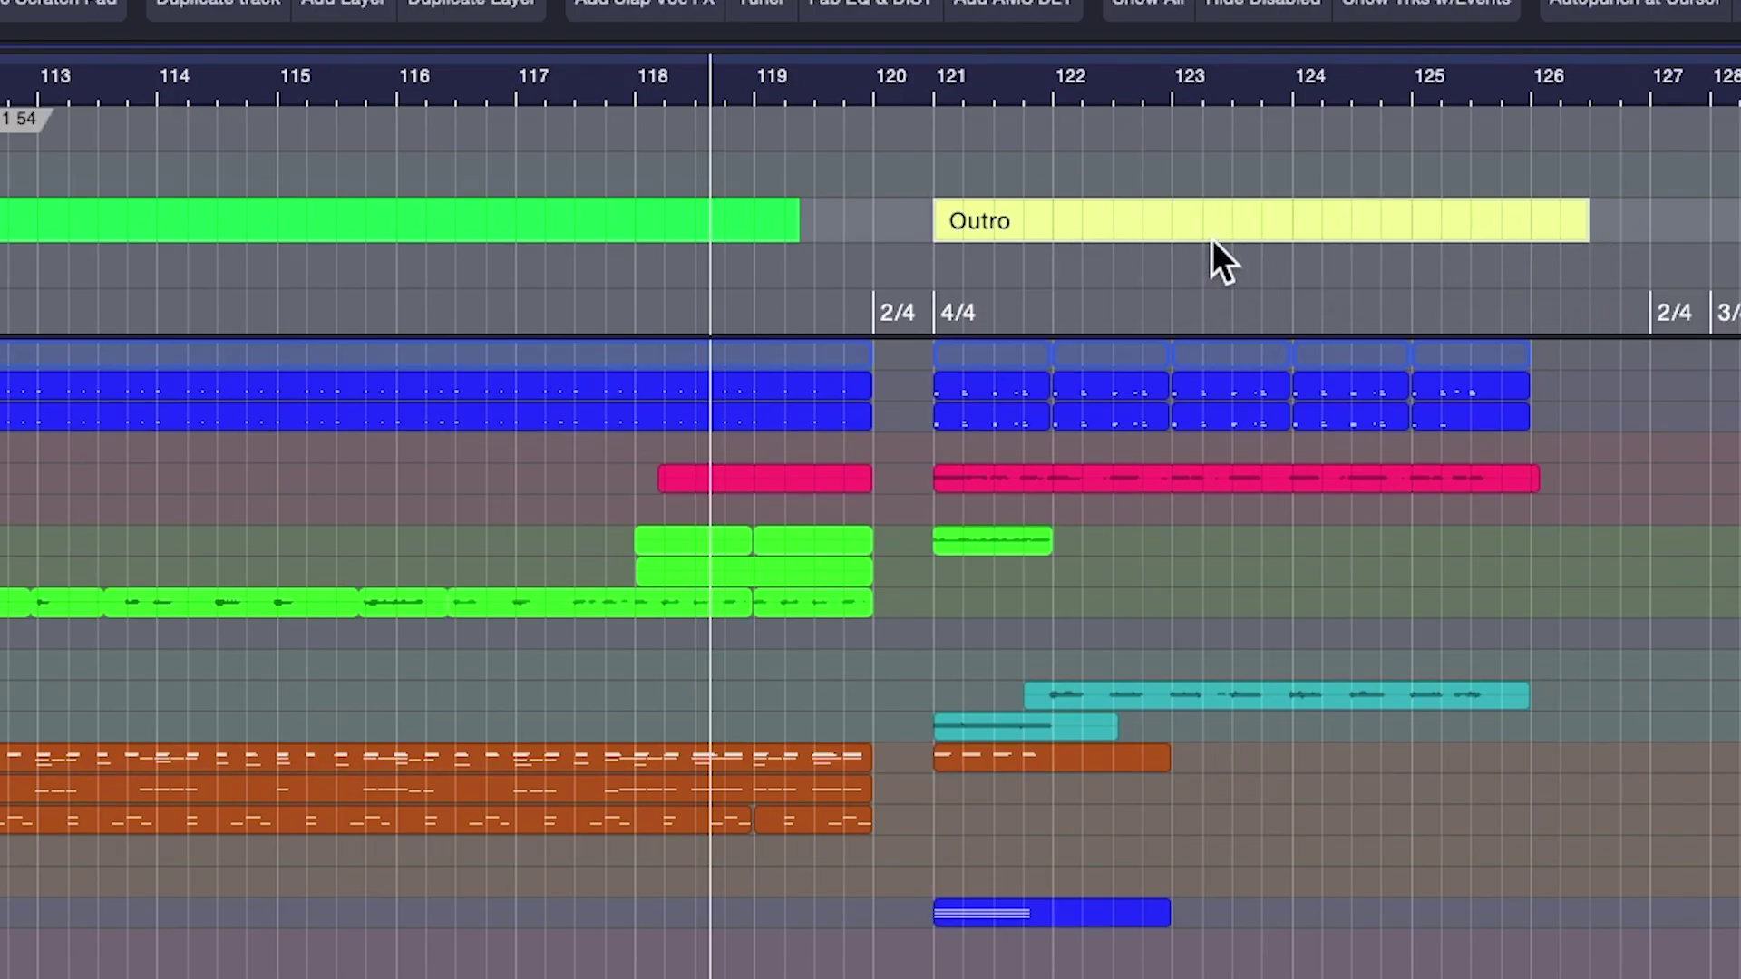
Remove the 2/4 time signature change and move the Outro to start at bar 120
click(894, 314)
key(Delete)
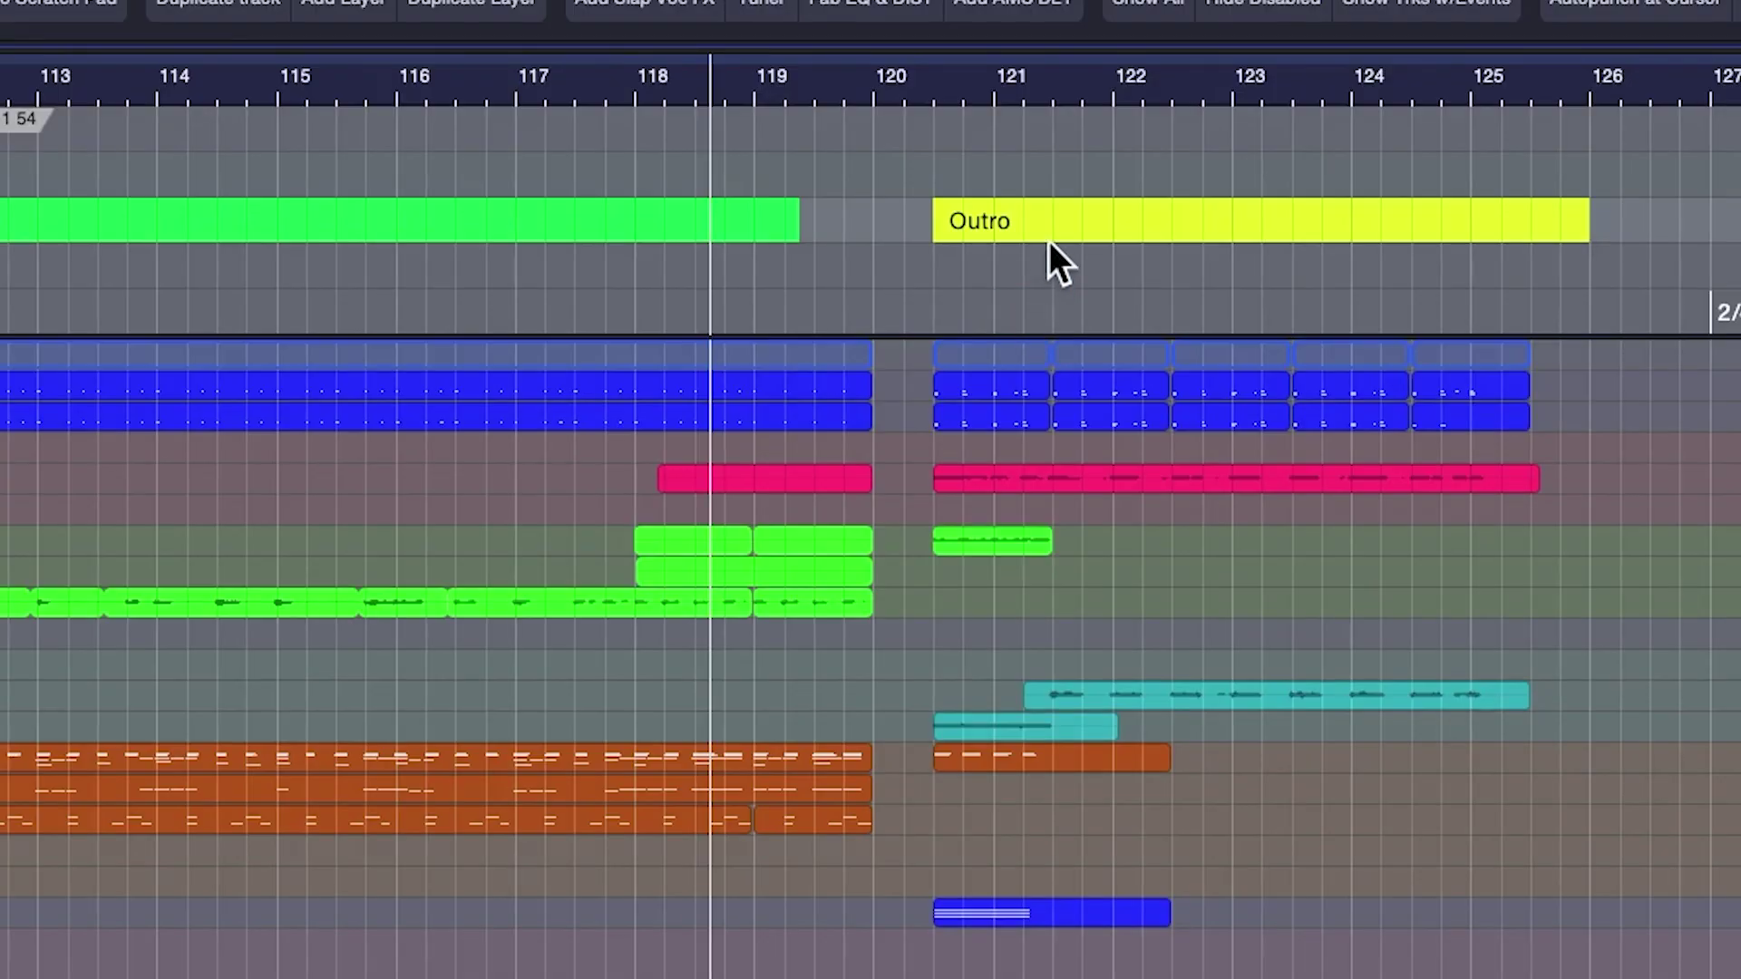
drag(1070, 220, 1006, 218)
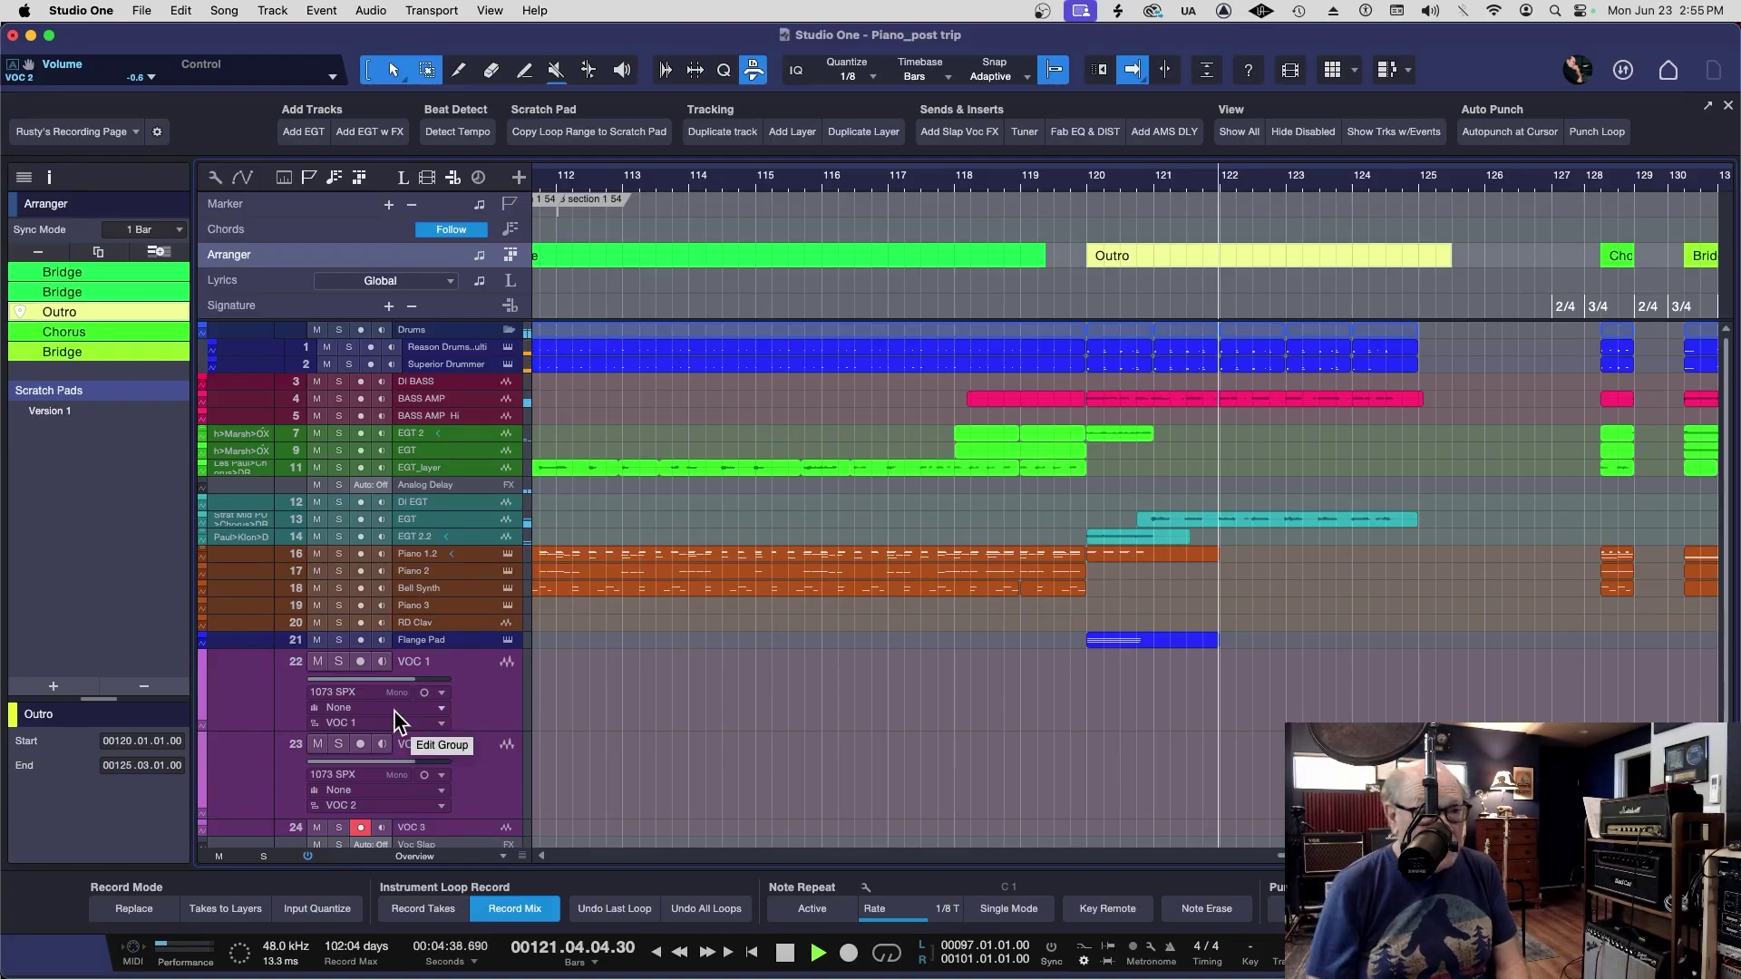
key(space)
key(w)
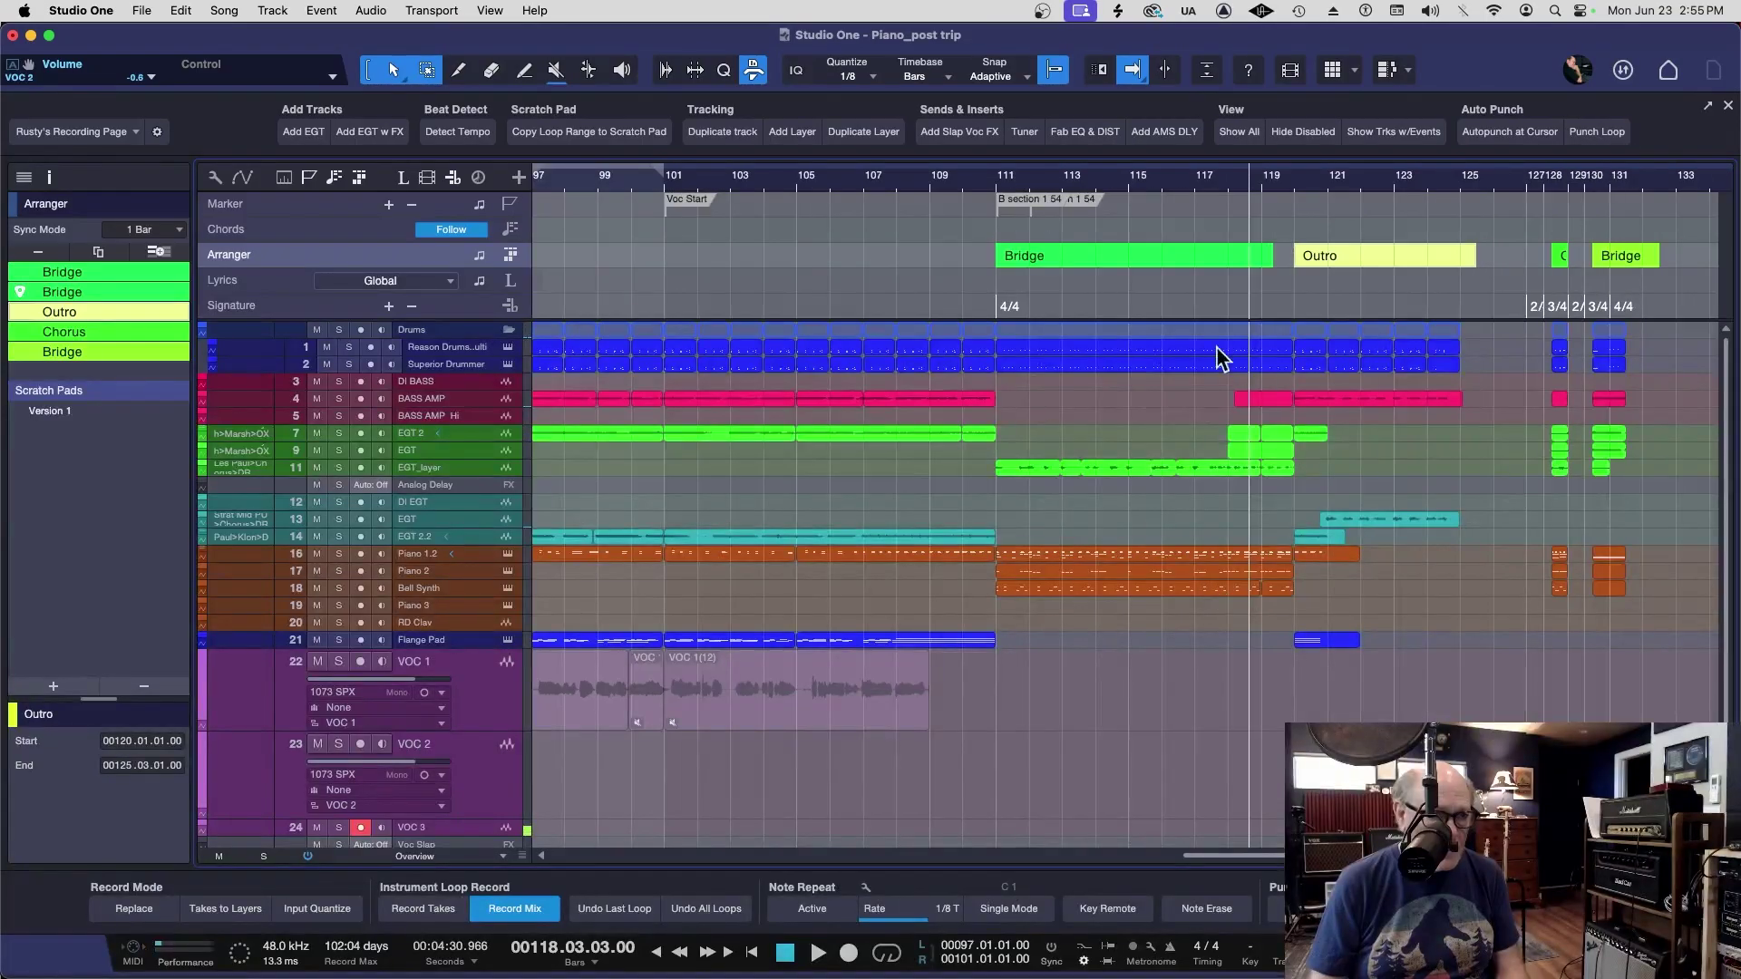
click(946, 189)
key(space)
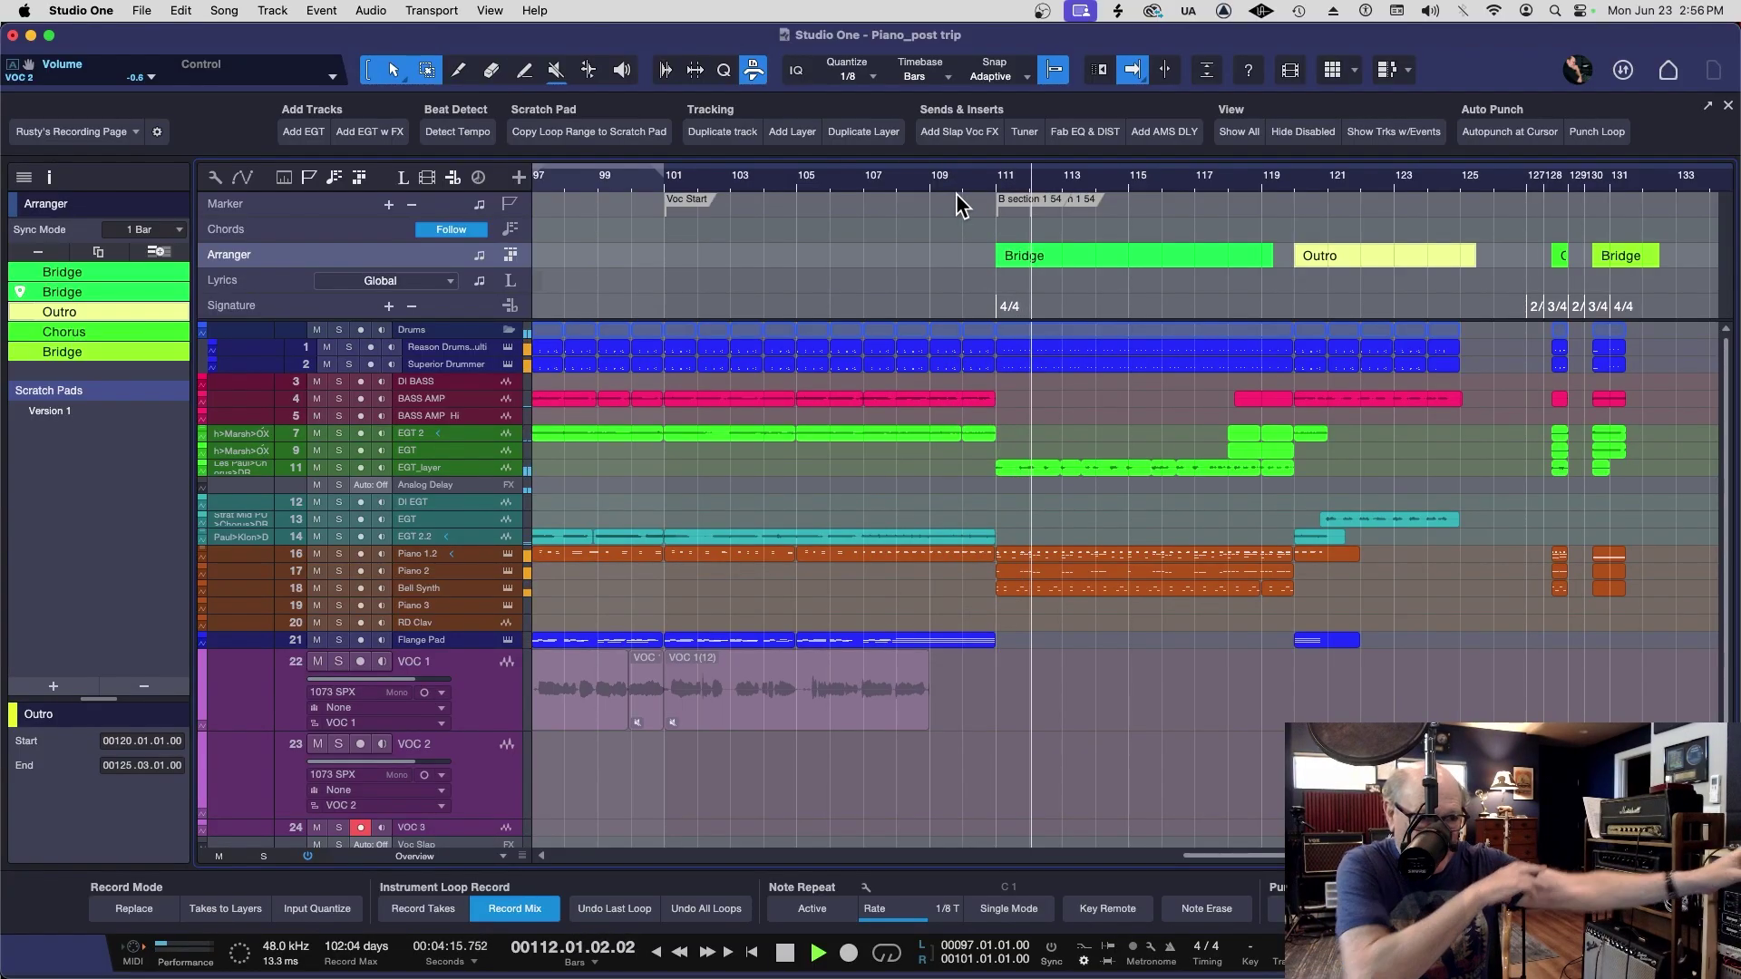
Enlarge the Flange Pad track and stretch its third part to end at about bar 118
key(space)
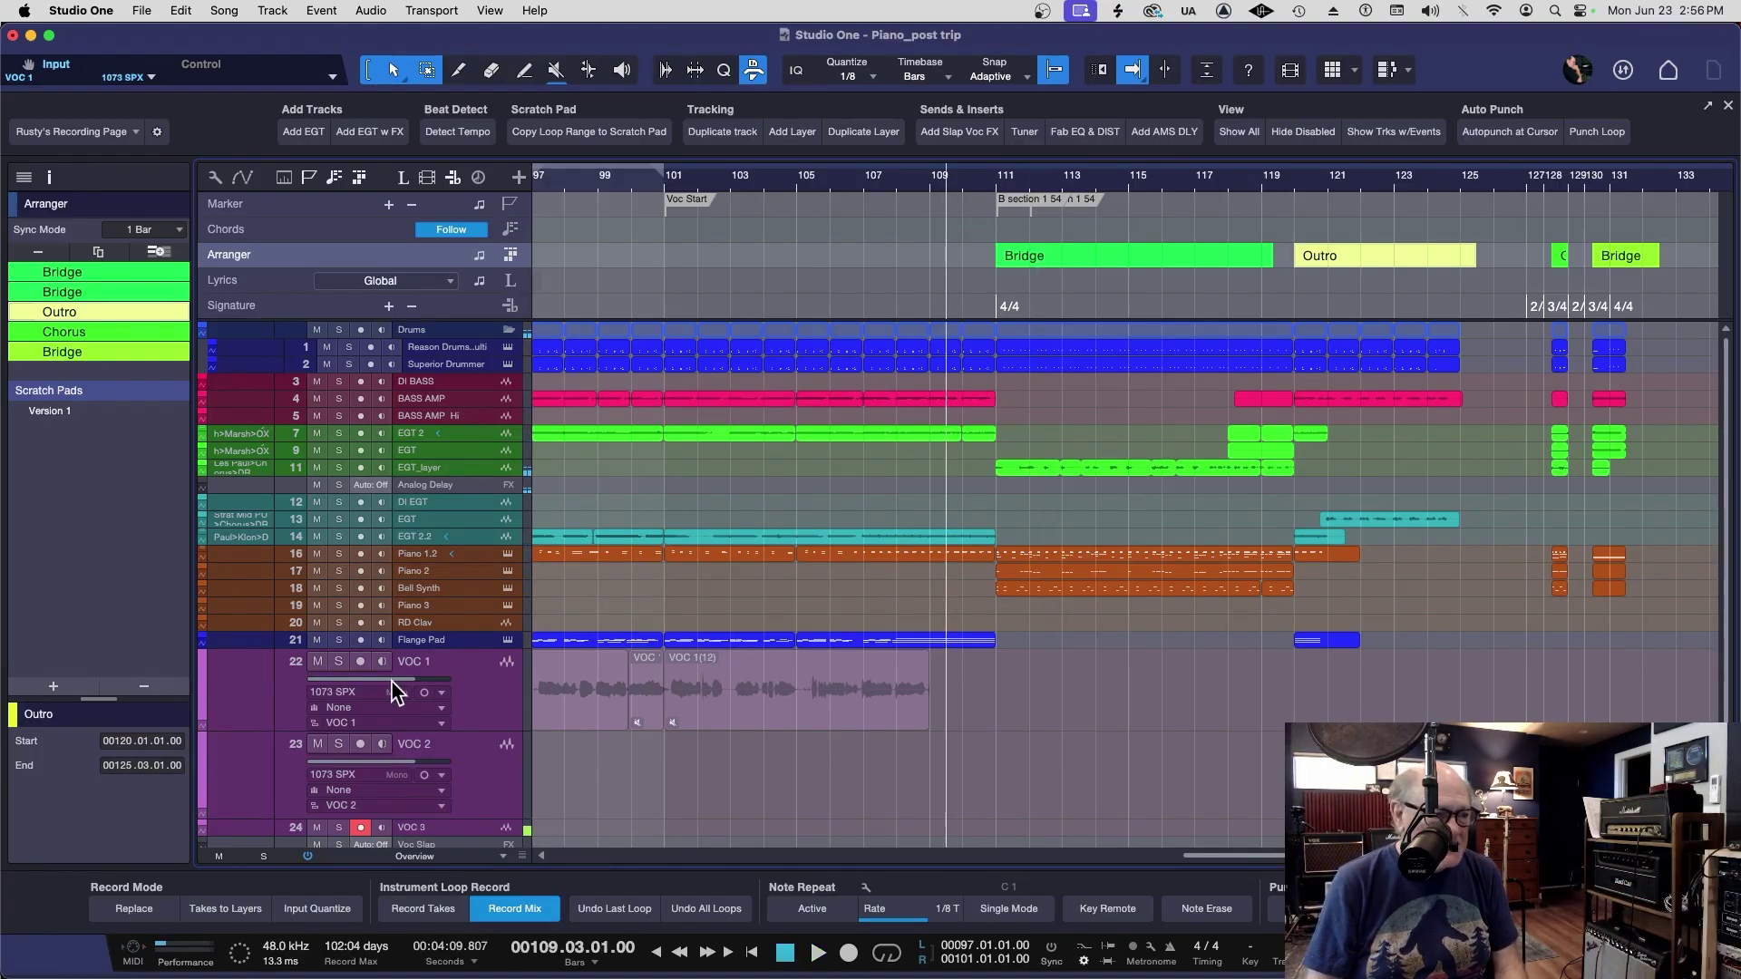
drag(456, 650, 456, 714)
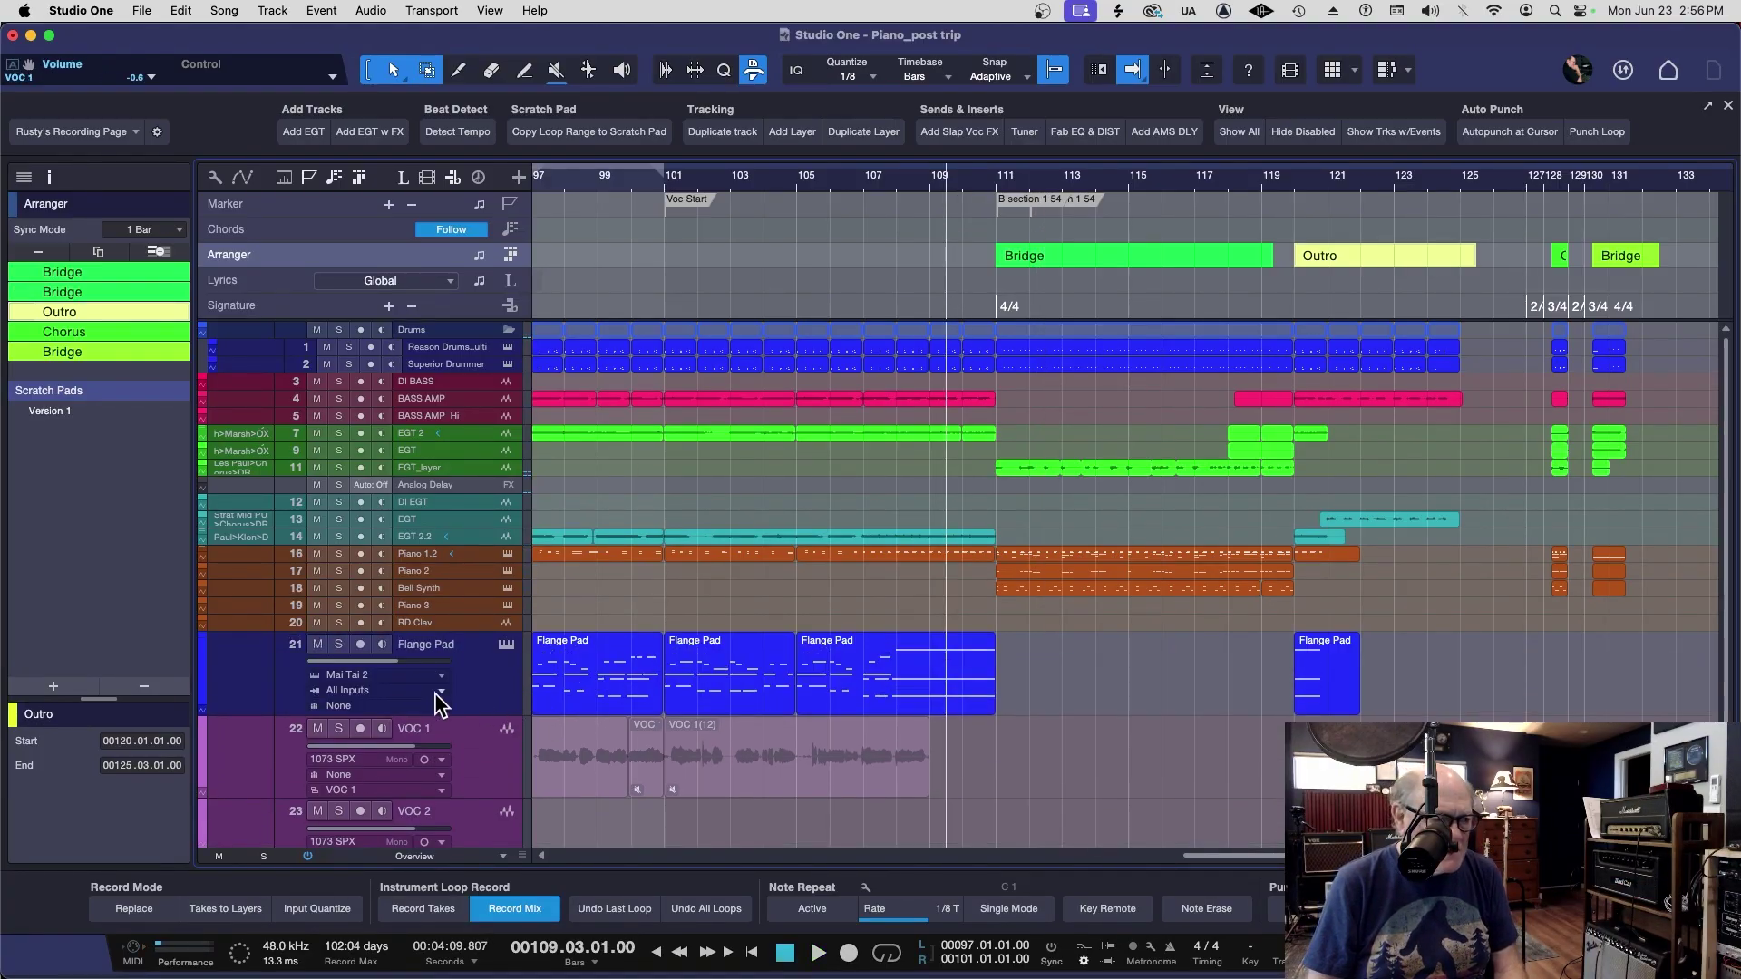
drag(995, 675, 1100, 675)
key(space)
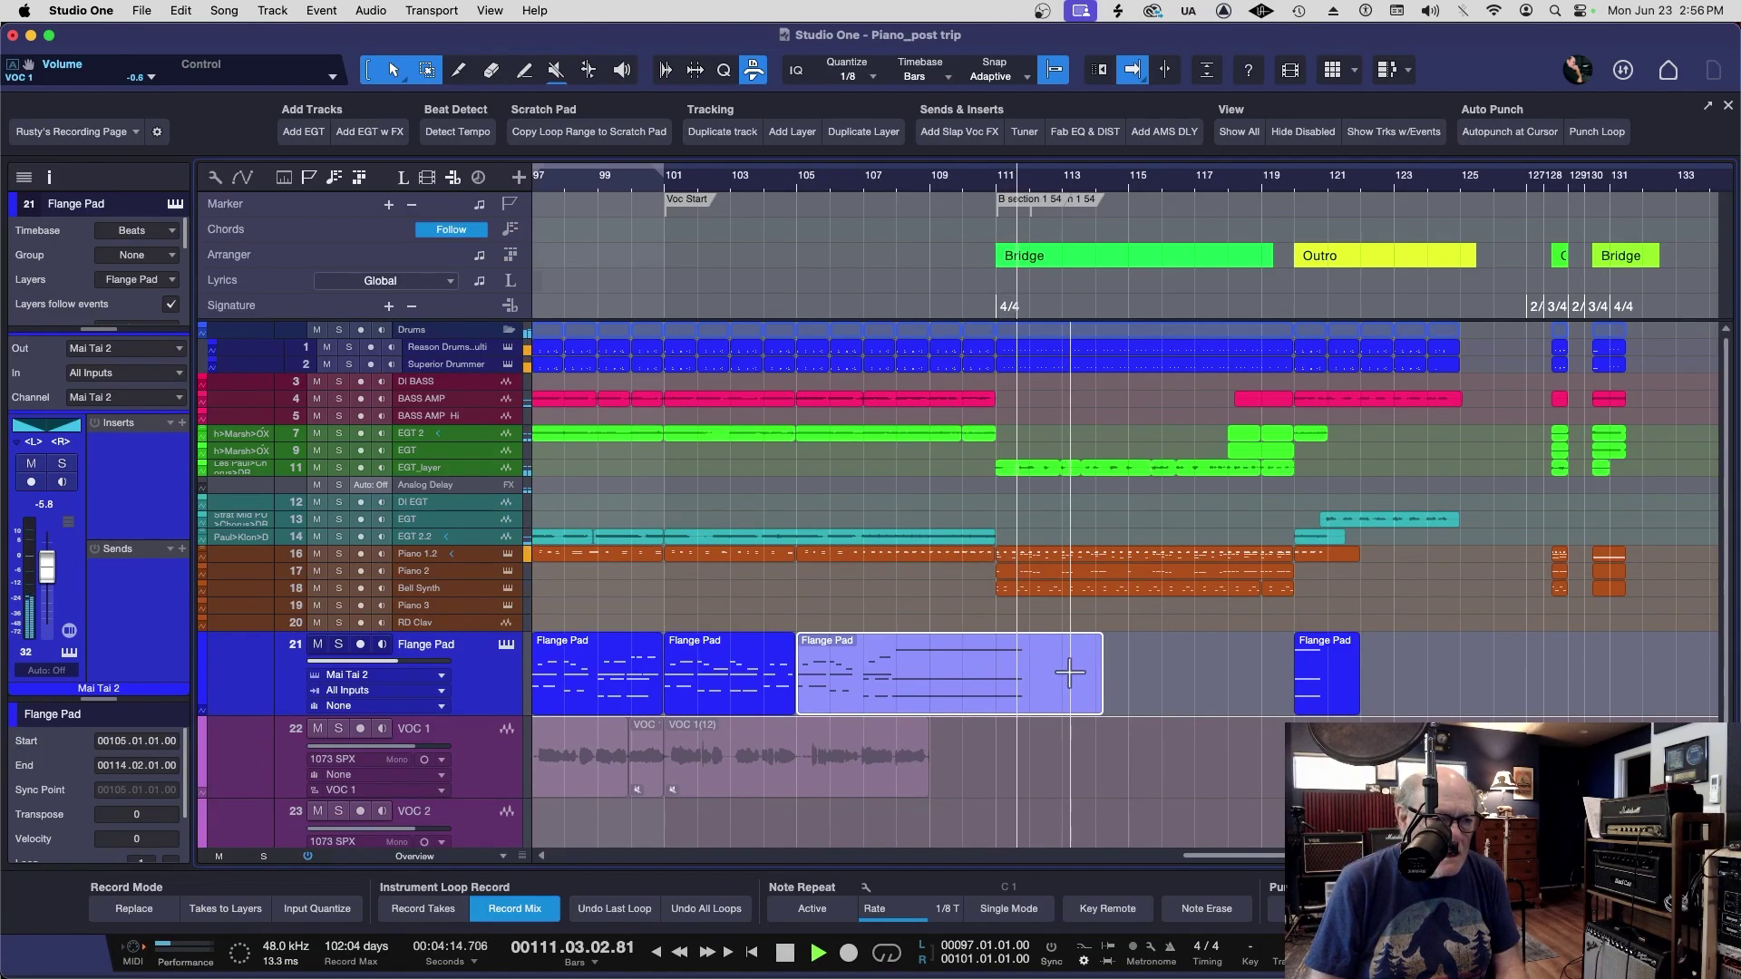
key(space)
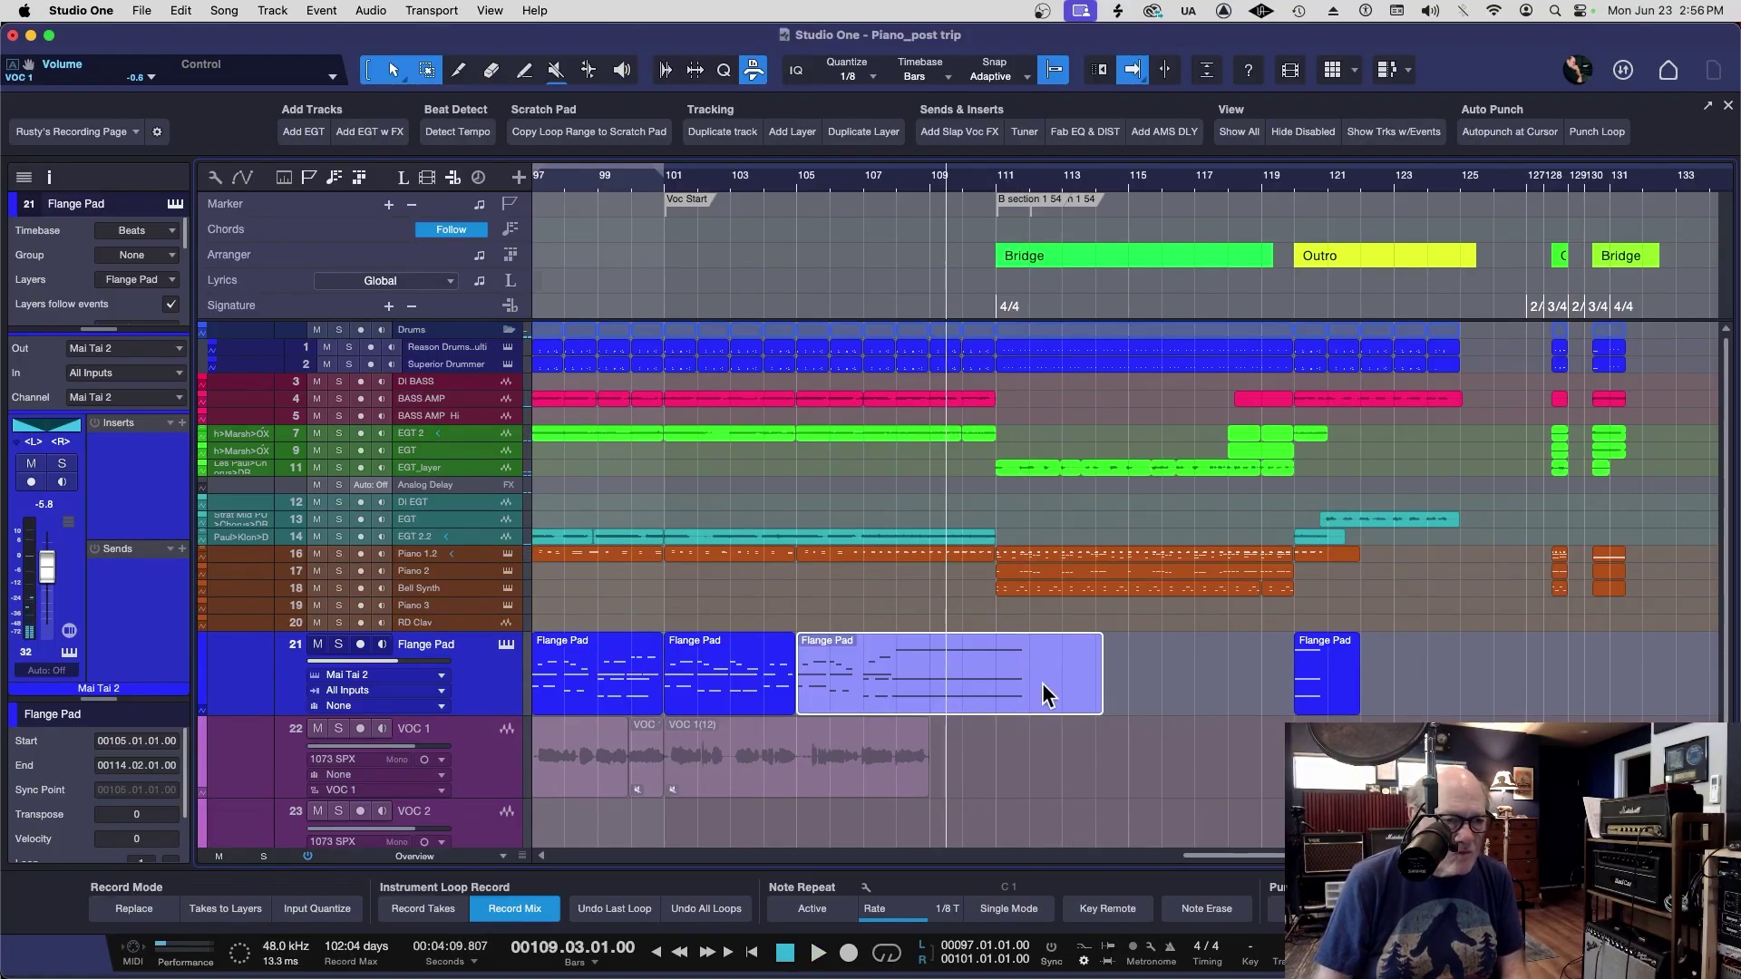
drag(1096, 683, 1271, 689)
In the Editor, stretch the three long Flange Pad notes to about bar 115 and play them back
double_click(1082, 645)
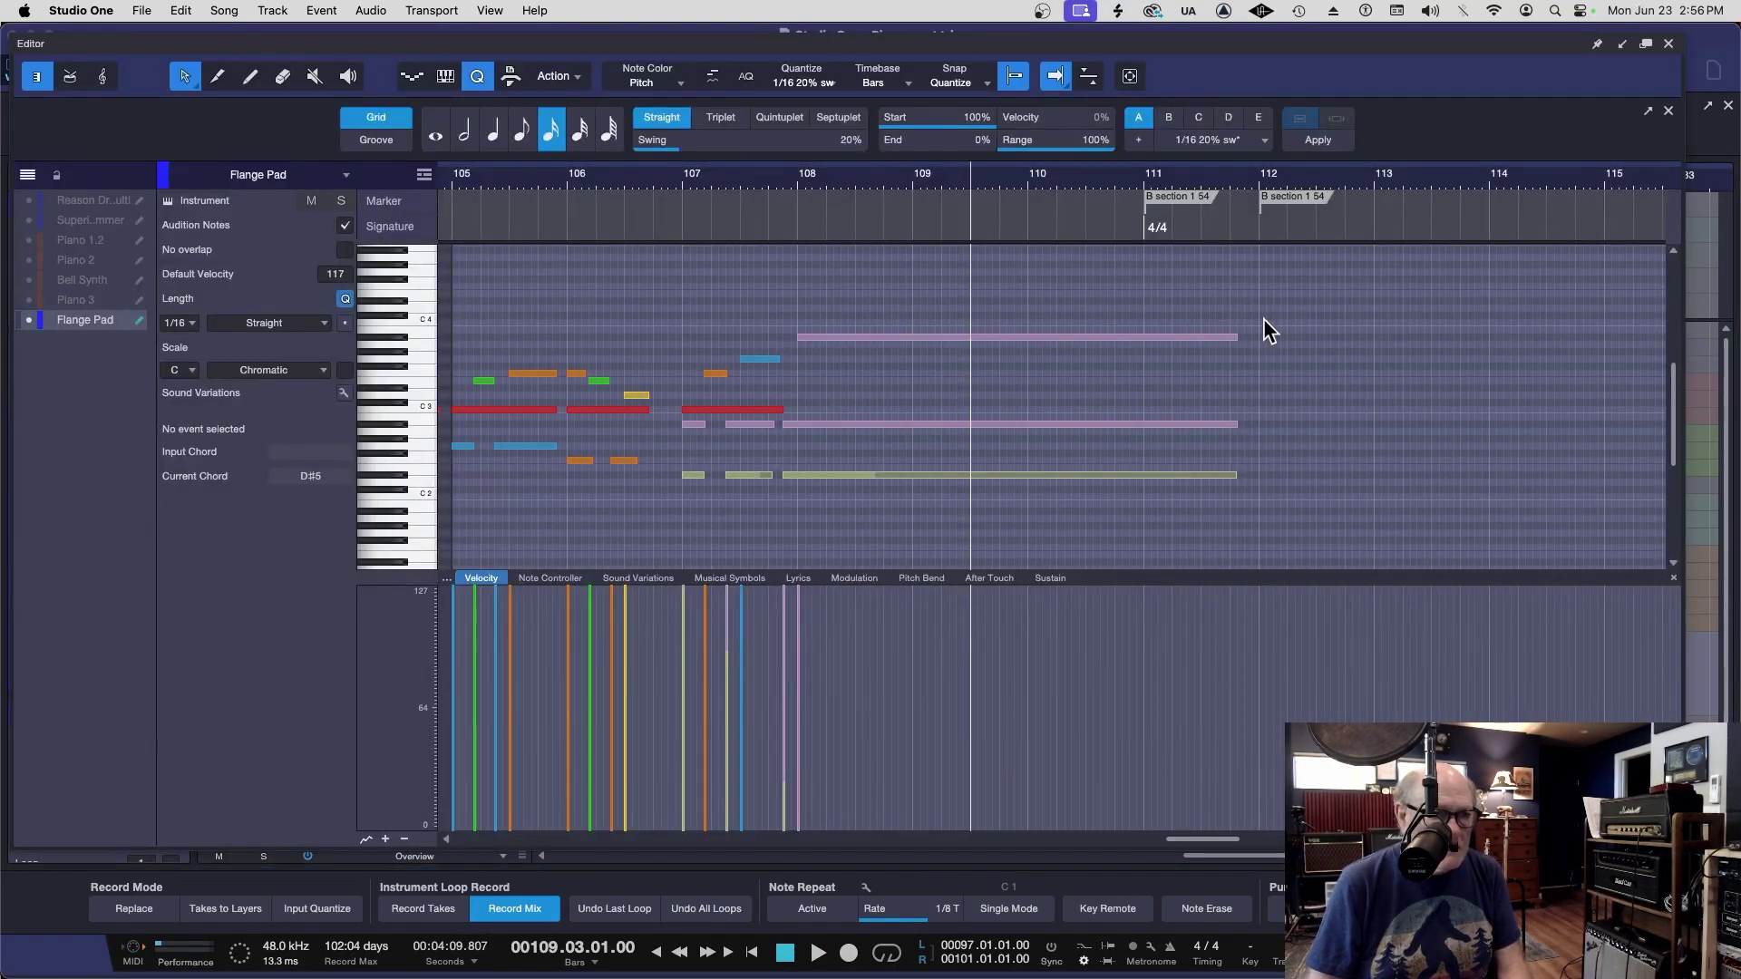
click(1435, 181)
key(shift+f)
drag(1389, 299, 1564, 483)
key(F2)
key(space)
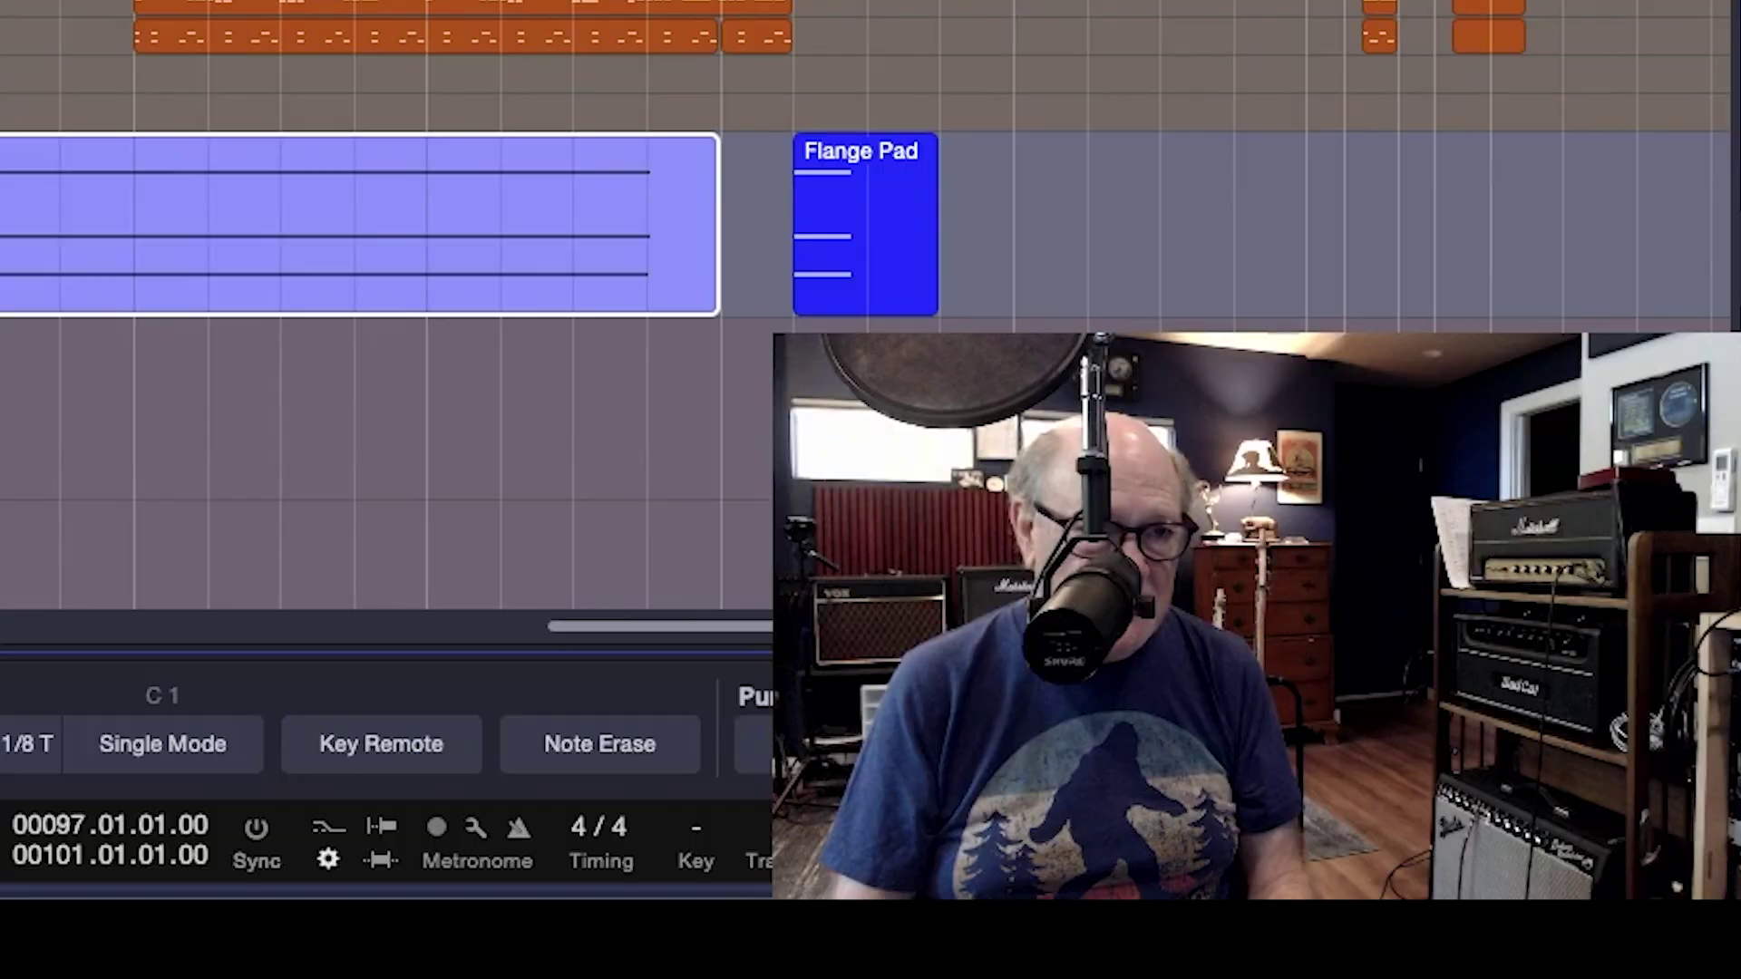
Remove the short Flange Pad event right after the lengthened pad, leaving empty space on the track
click(906, 258)
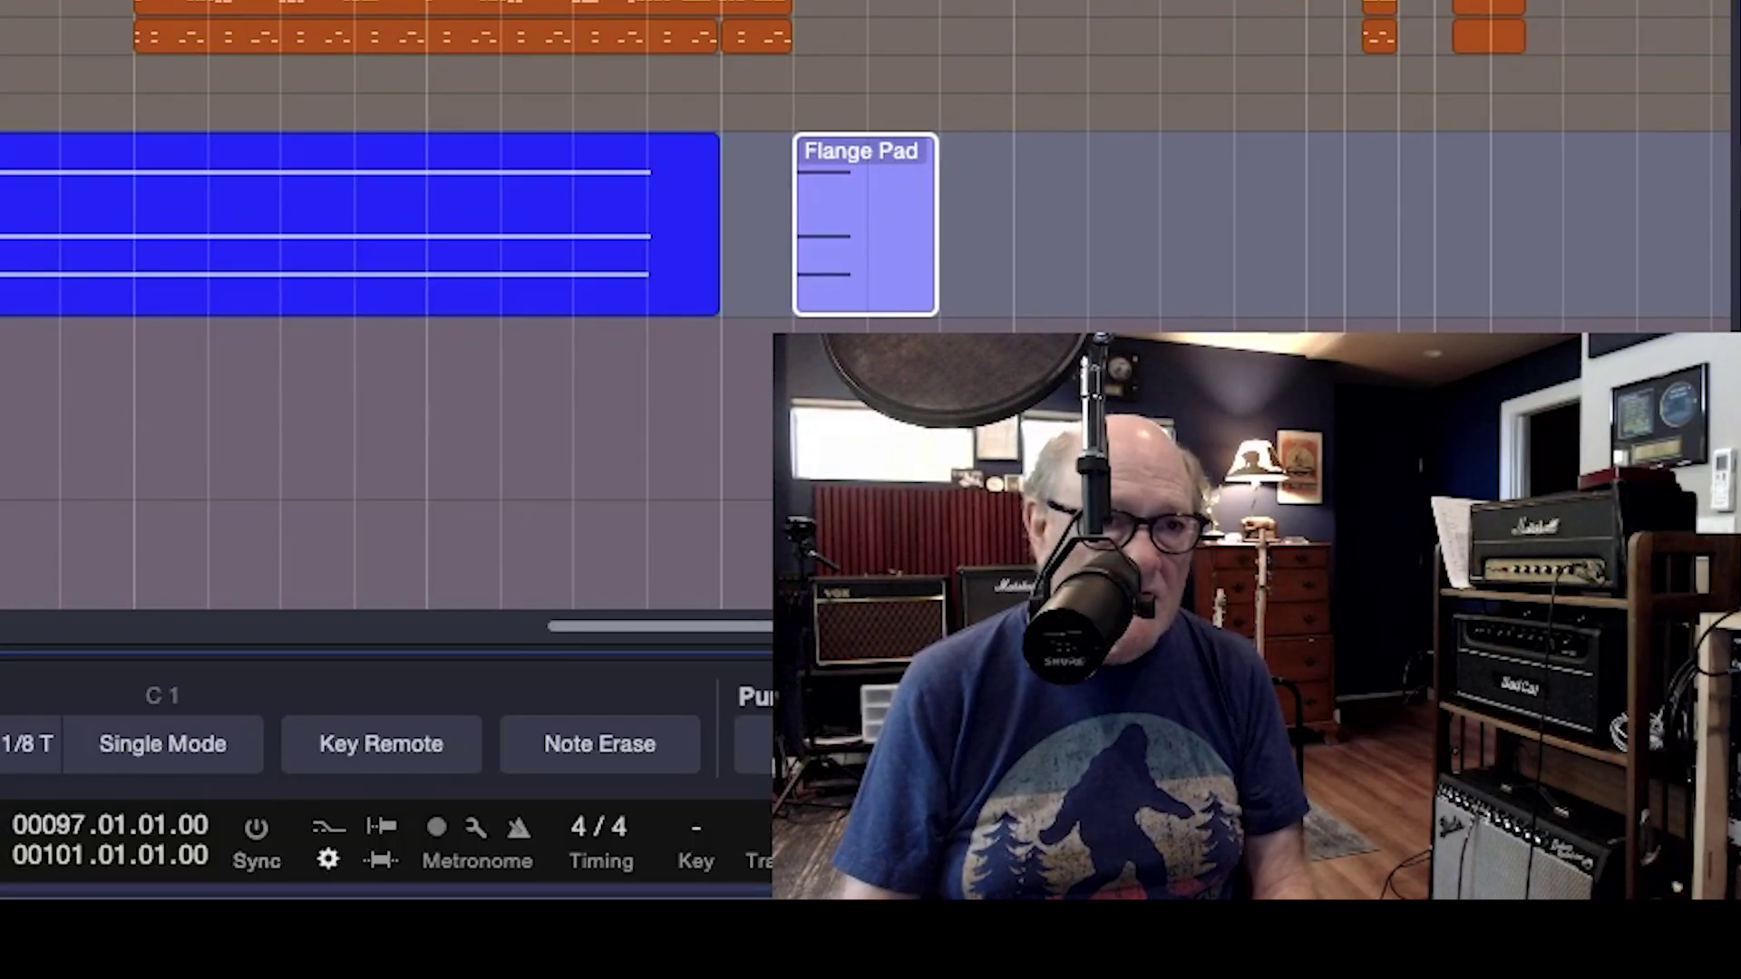
key(Delete)
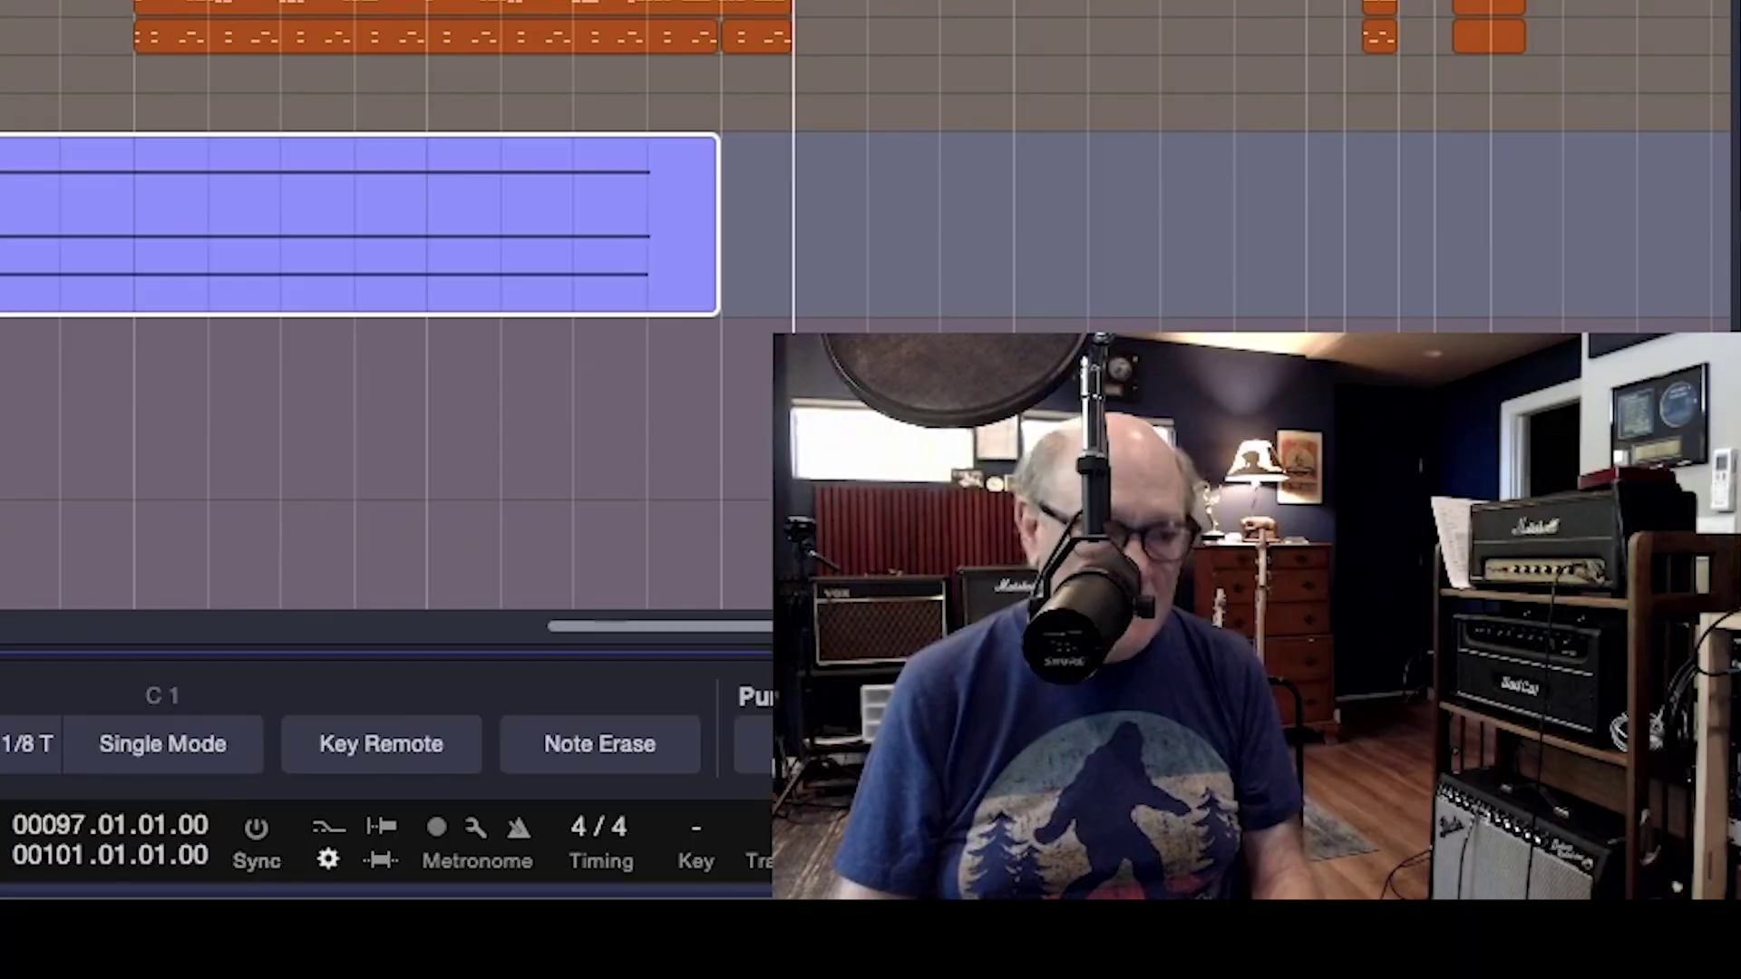